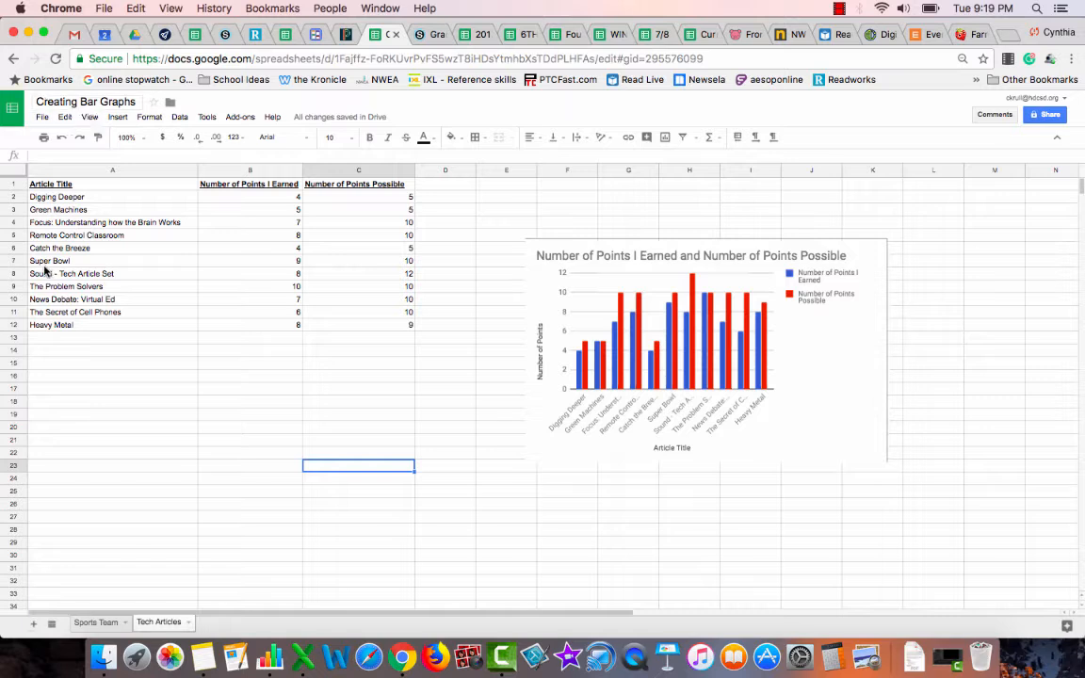
# Step: View the Sports Team and Tech Articles sheets, switch to the untitled Numbers spreadsheet and move its window fully into view
pyautogui.click(83, 623)
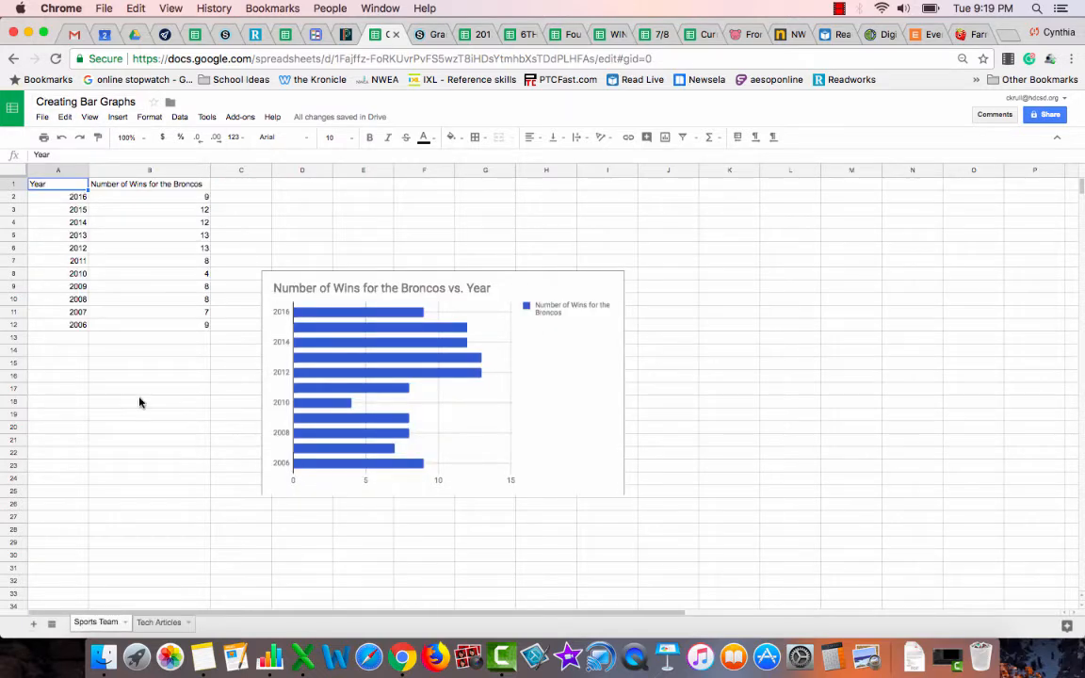
pyautogui.click(150, 622)
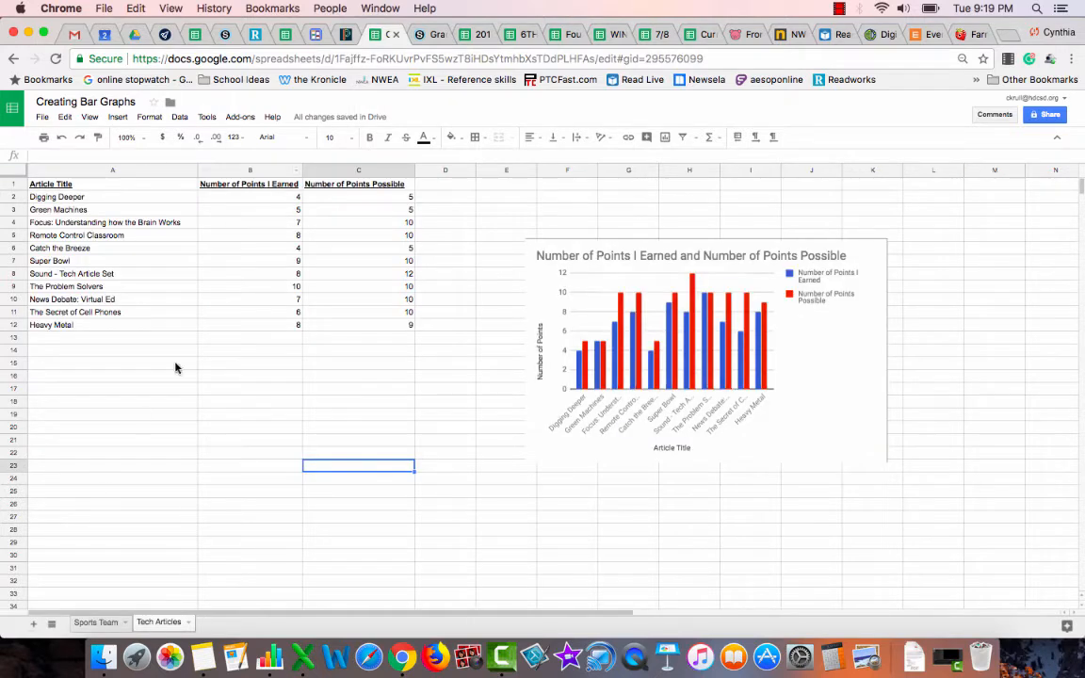
pyautogui.click(270, 659)
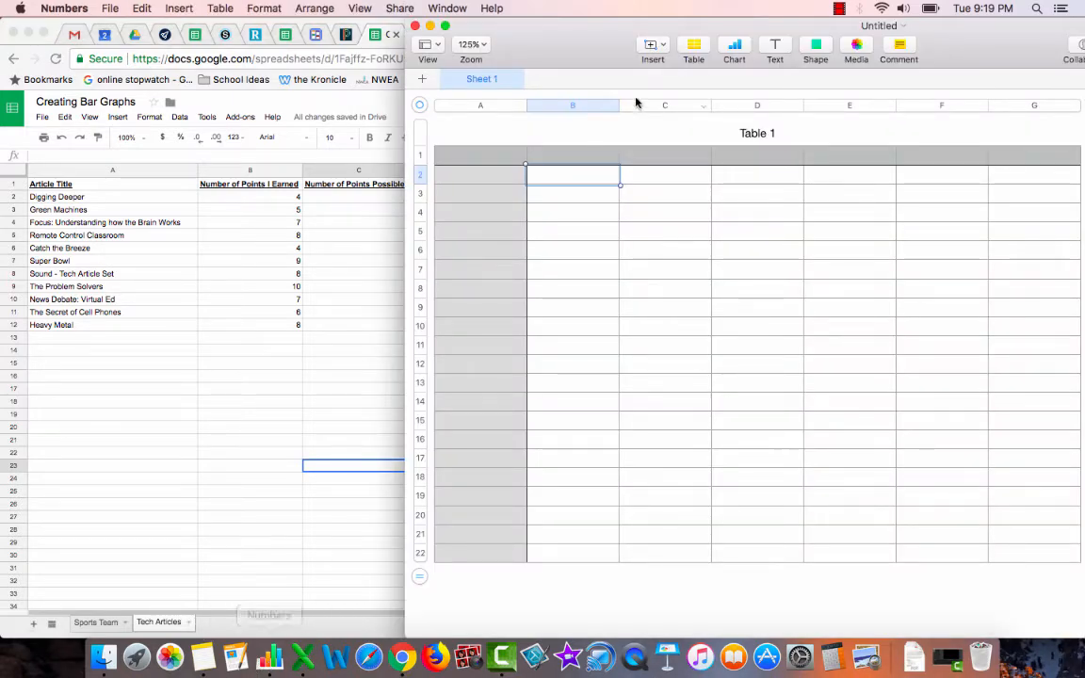
pyautogui.moveTo(572, 39); pyautogui.dragTo(162, 6)
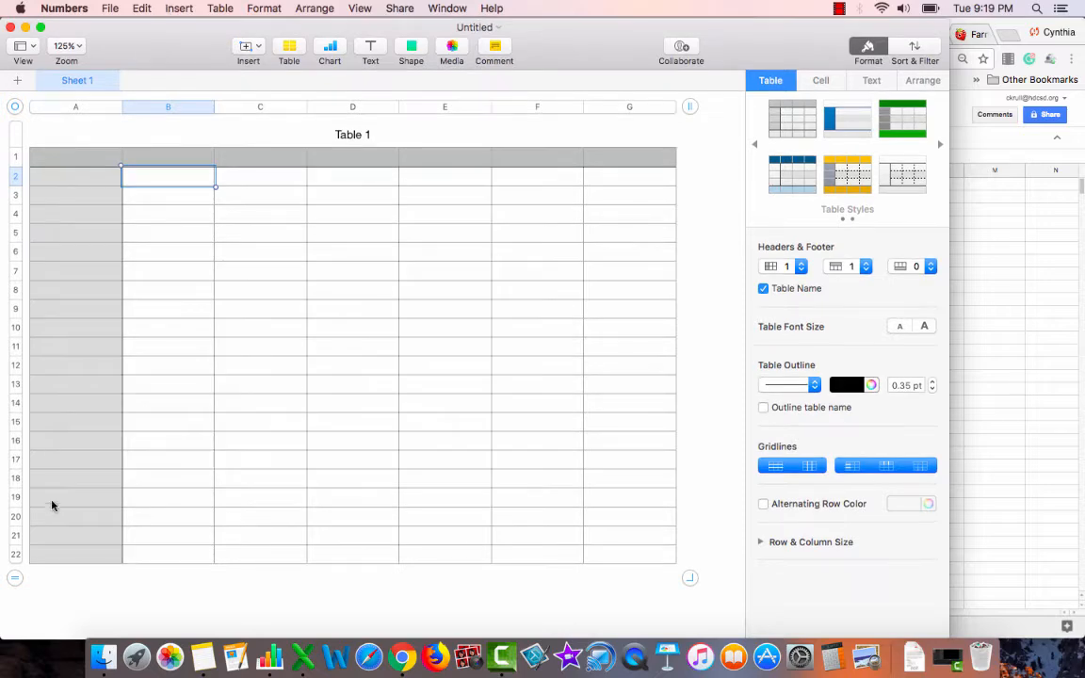
# Step: Locate Numbers in the Mac's Applications folder and close the Finder window
pyautogui.click(103, 659)
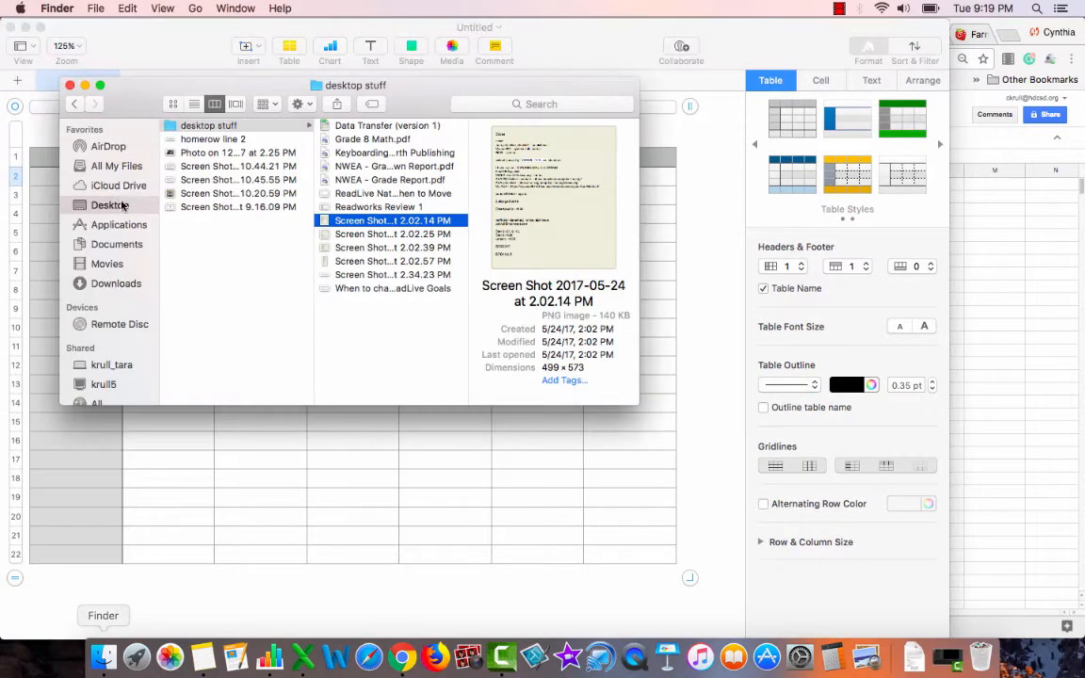
pyautogui.click(106, 224)
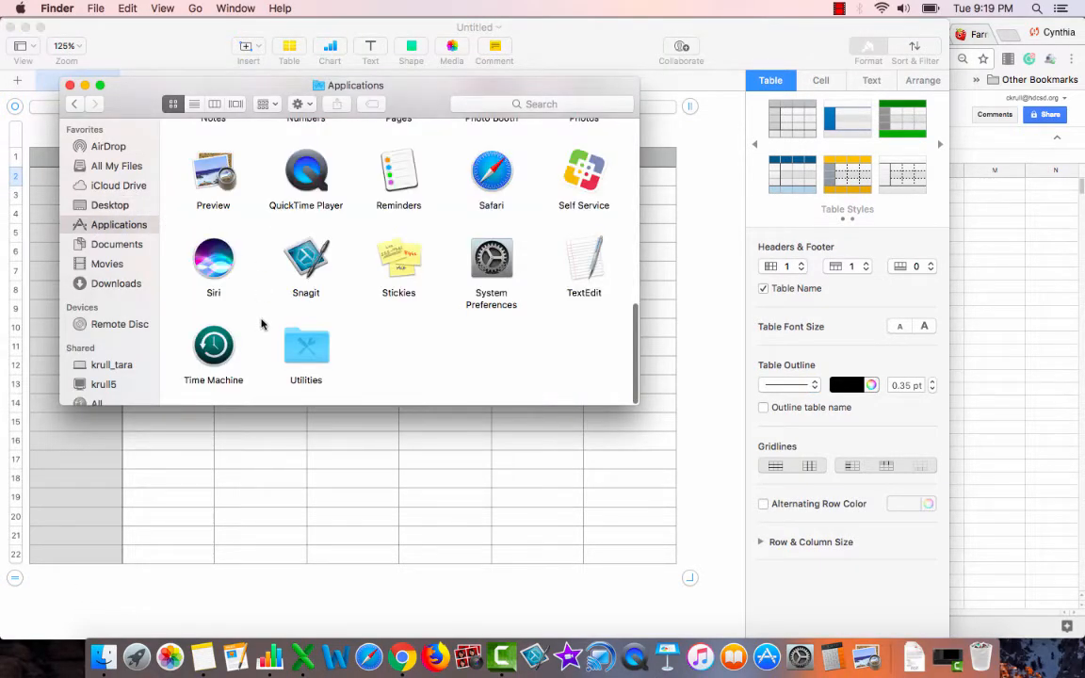
pyautogui.scroll(10, 261, 324)
pyautogui.scroll(-3, 262, 324)
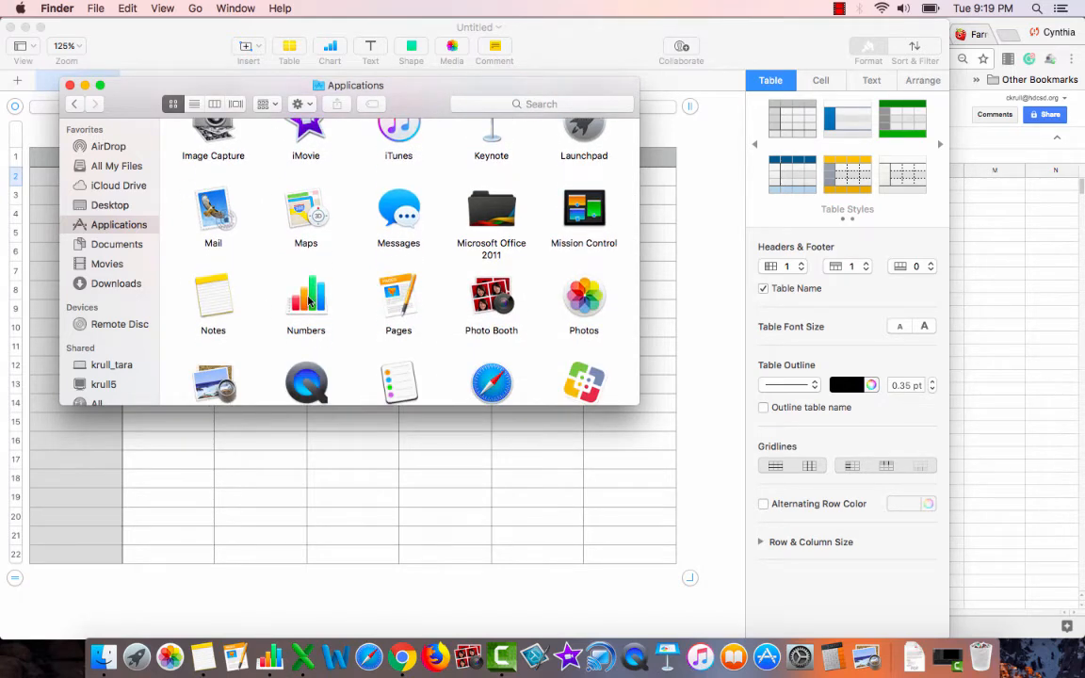
pyautogui.click(69, 84)
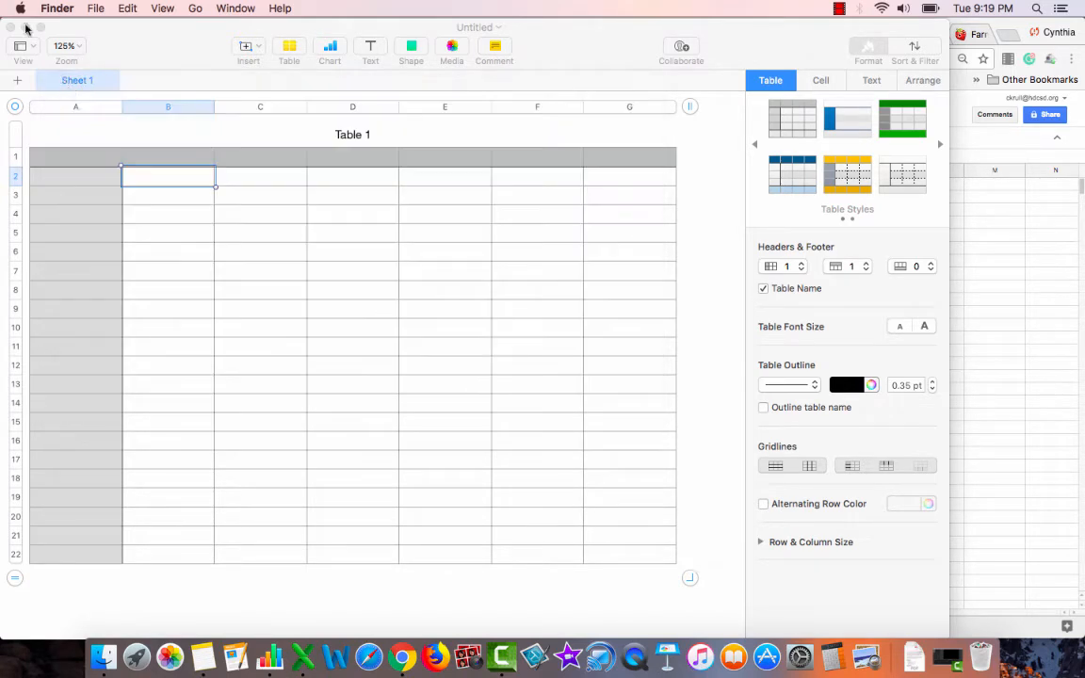
# Step: View the template choices for a new Numbers spreadsheet and dismiss the chooser without creating a document
pyautogui.click(98, 45)
pyautogui.click(106, 9)
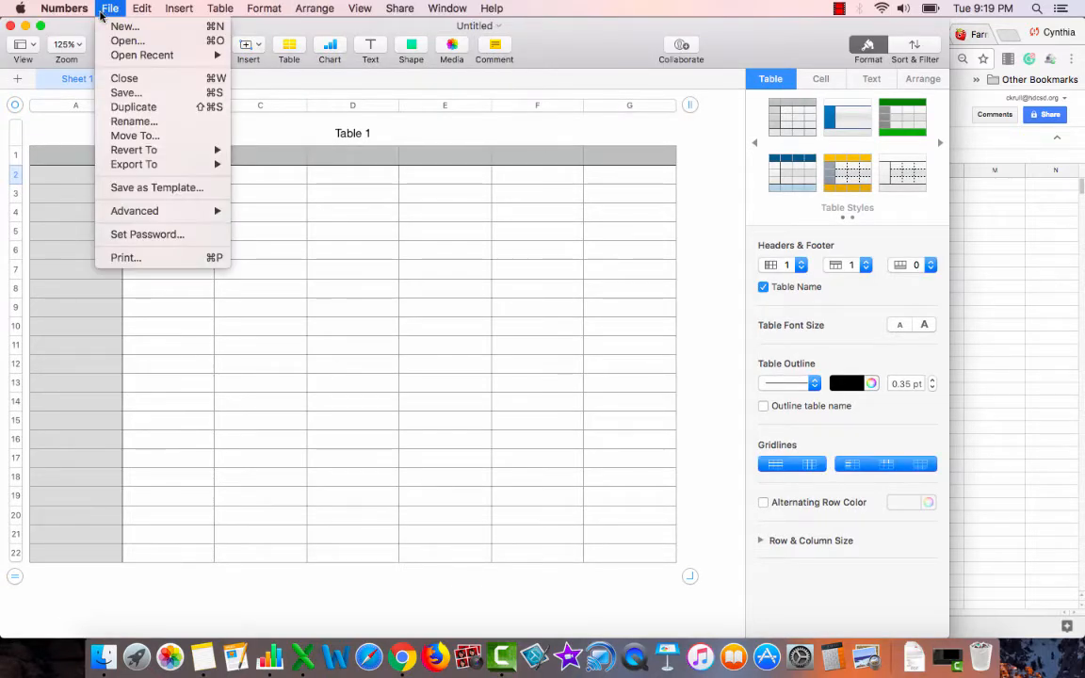
pyautogui.click(120, 26)
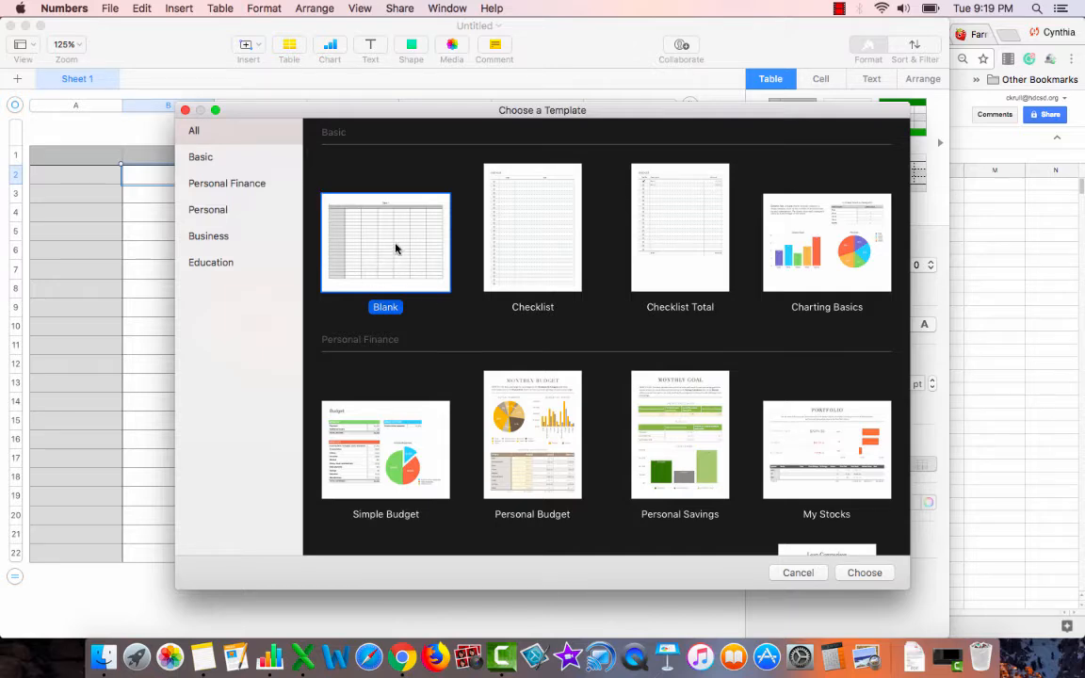
pyautogui.click(186, 110)
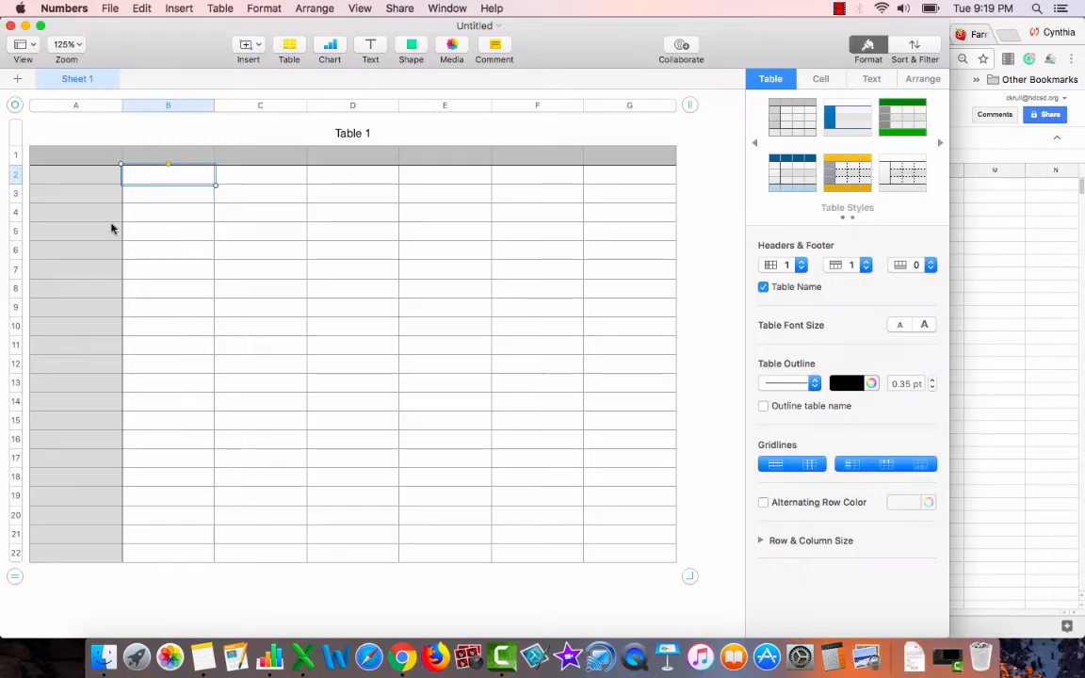
# Step: Highlight header row 1 and header column A of the blank table in turn, ending on cell B11
pyautogui.click(14, 156)
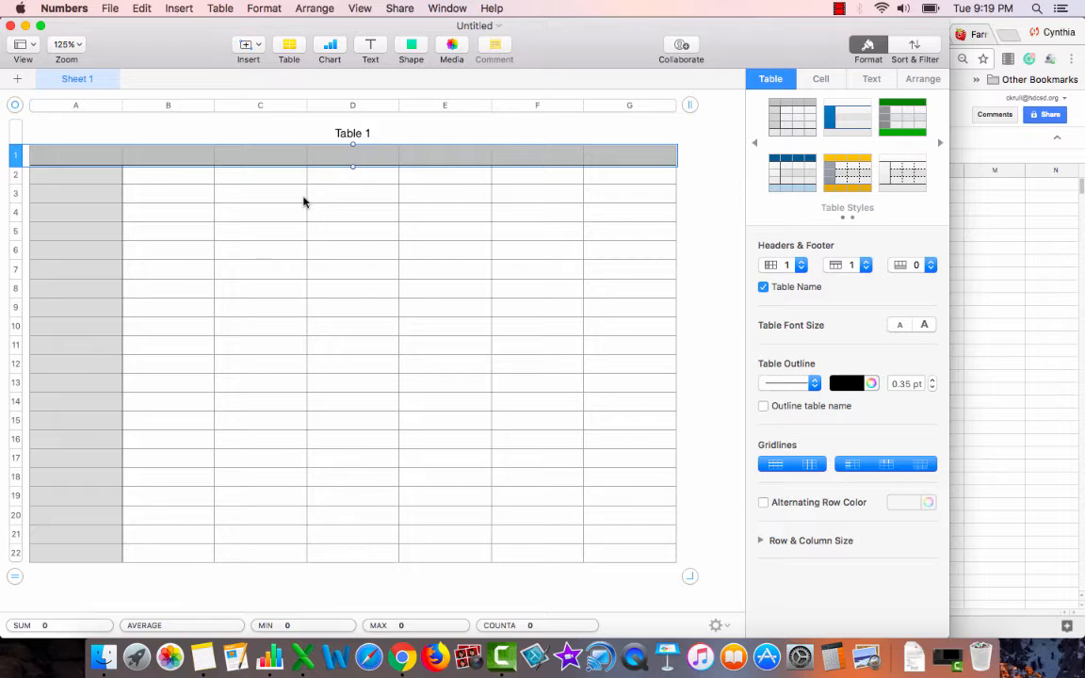
pyautogui.click(71, 109)
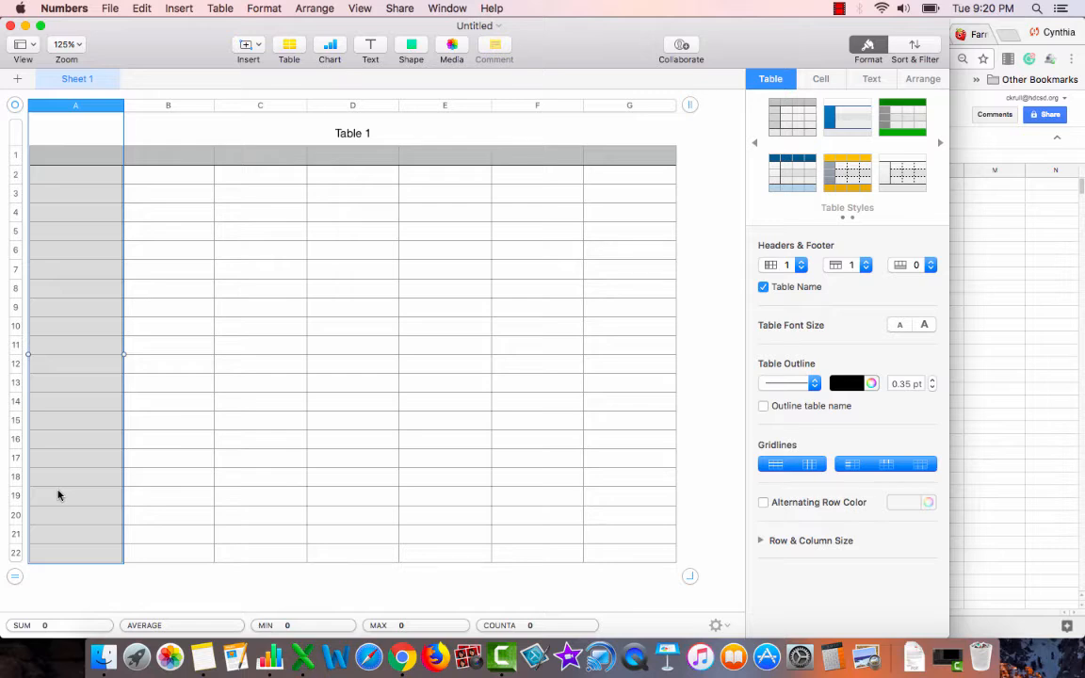
pyautogui.click(179, 345)
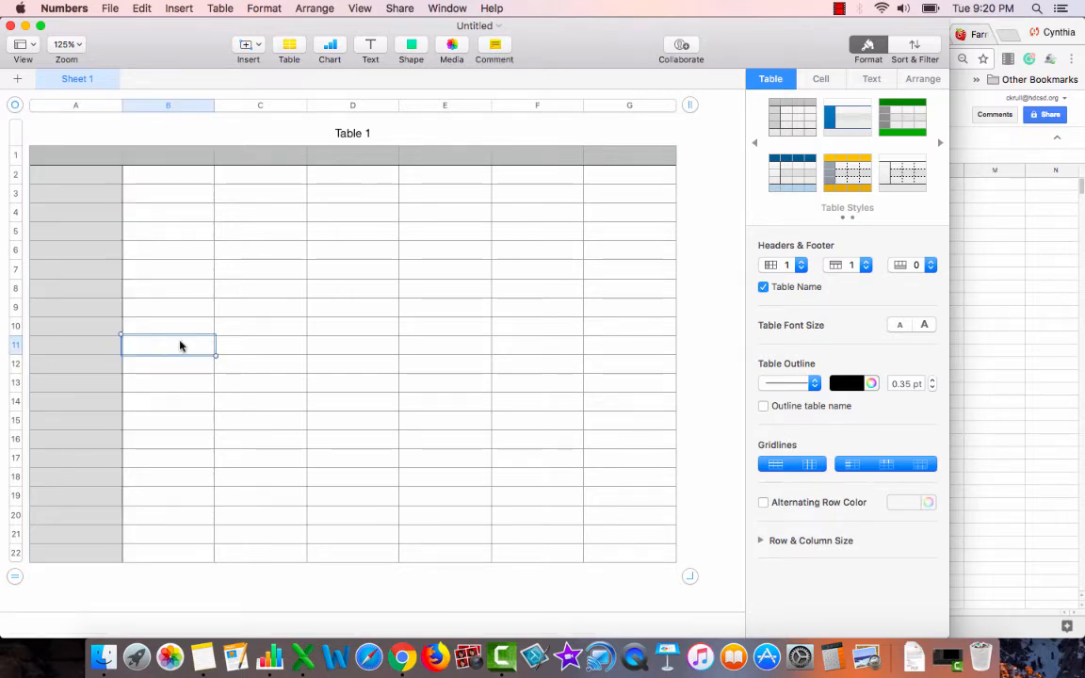
# Step: Switch to Google Sheets in Chrome, copy range A1:B12 from the Sports Team sheet, and return to Numbers
pyautogui.click(1014, 224)
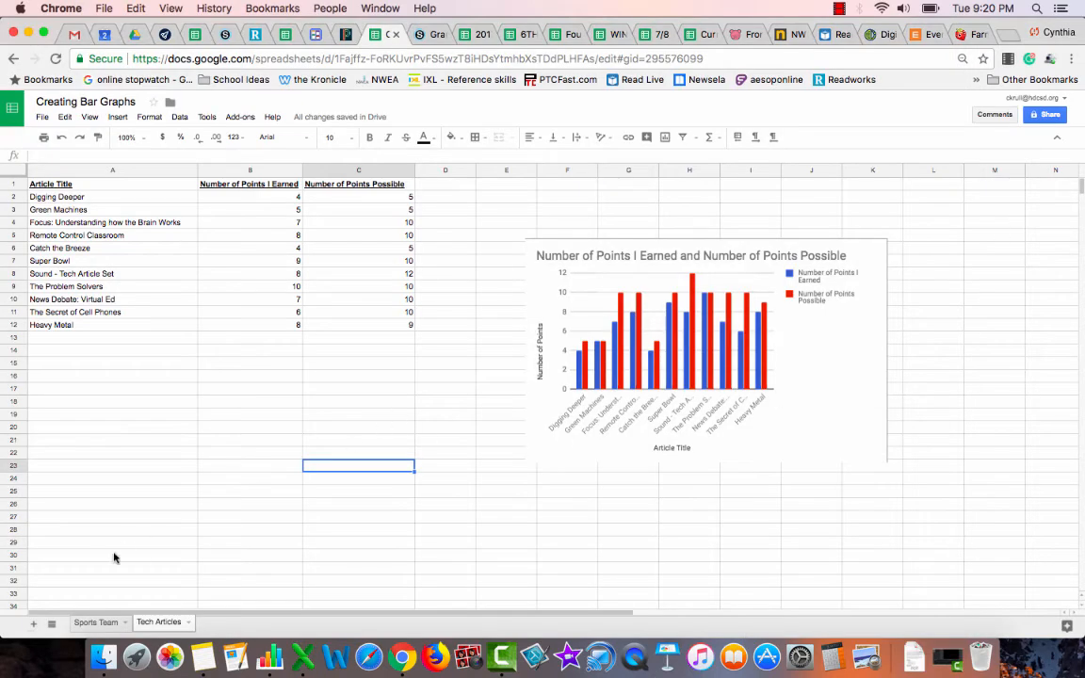
pyautogui.click(95, 624)
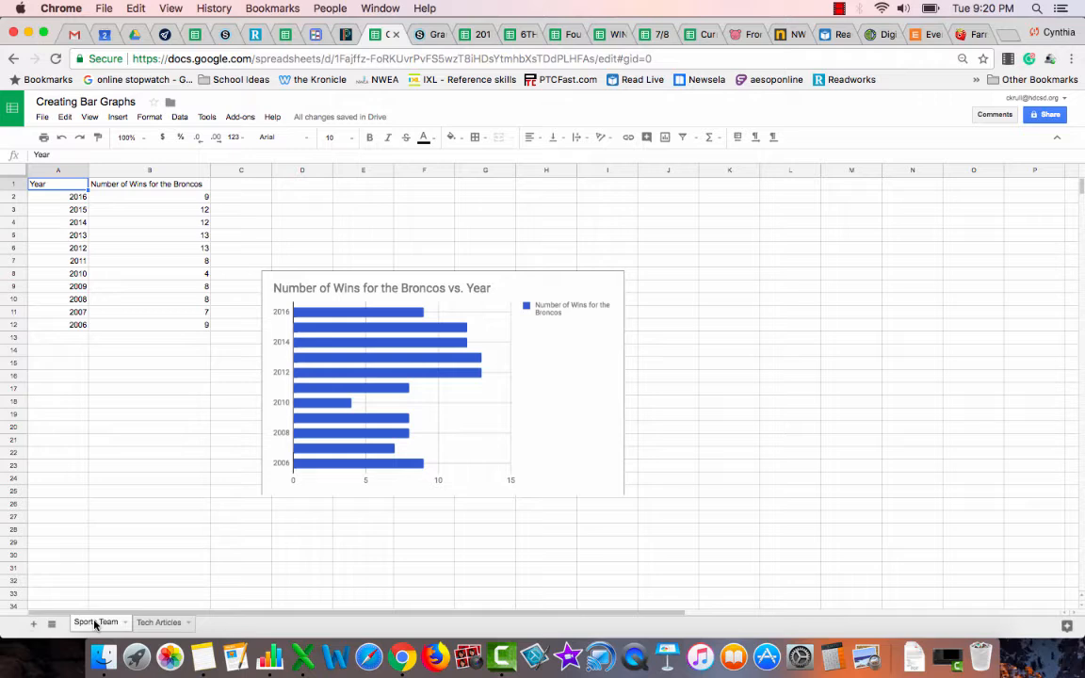
pyautogui.click(146, 427)
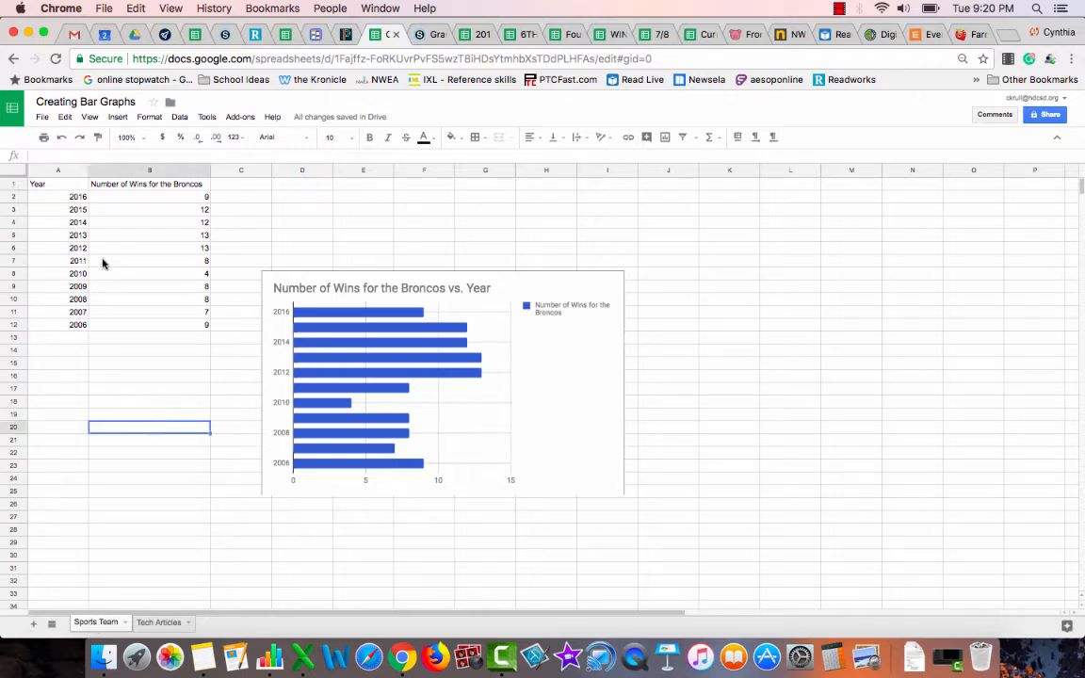
pyautogui.click(67, 187)
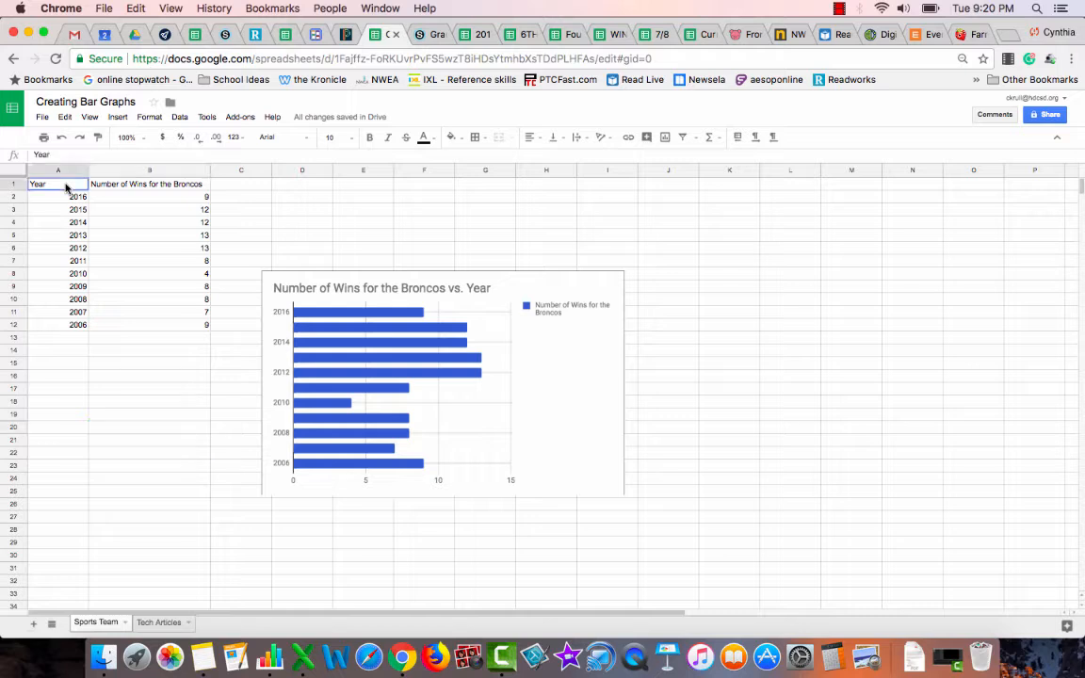
pyautogui.moveTo(66, 187); pyautogui.dragTo(159, 332)
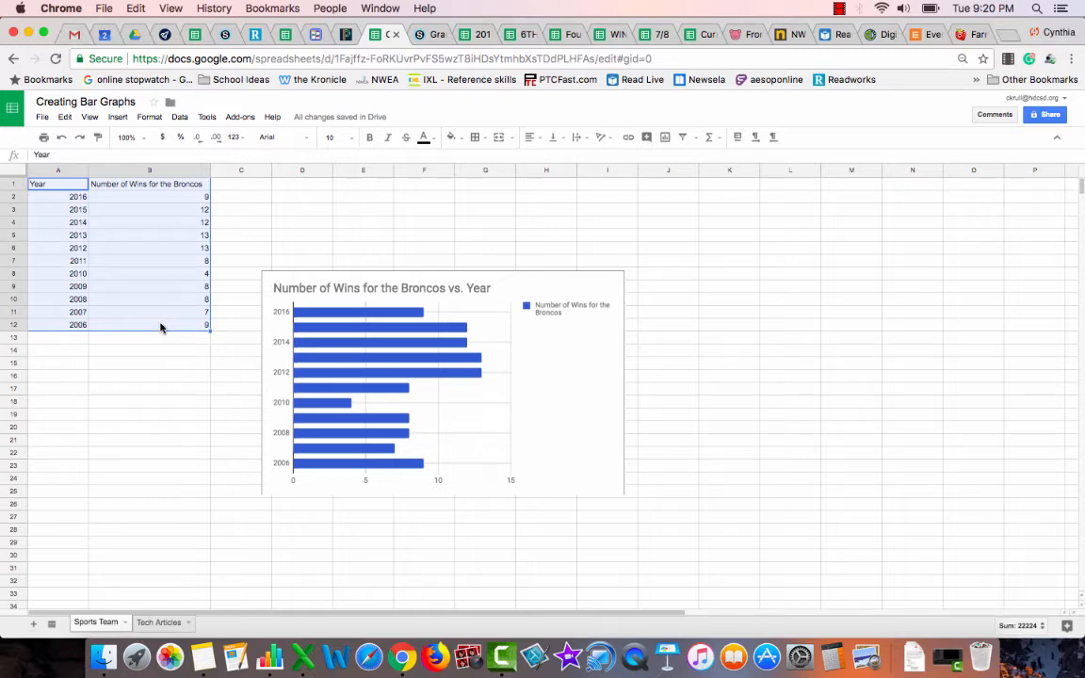
pyautogui.press('super+c')
pyautogui.click(271, 660)
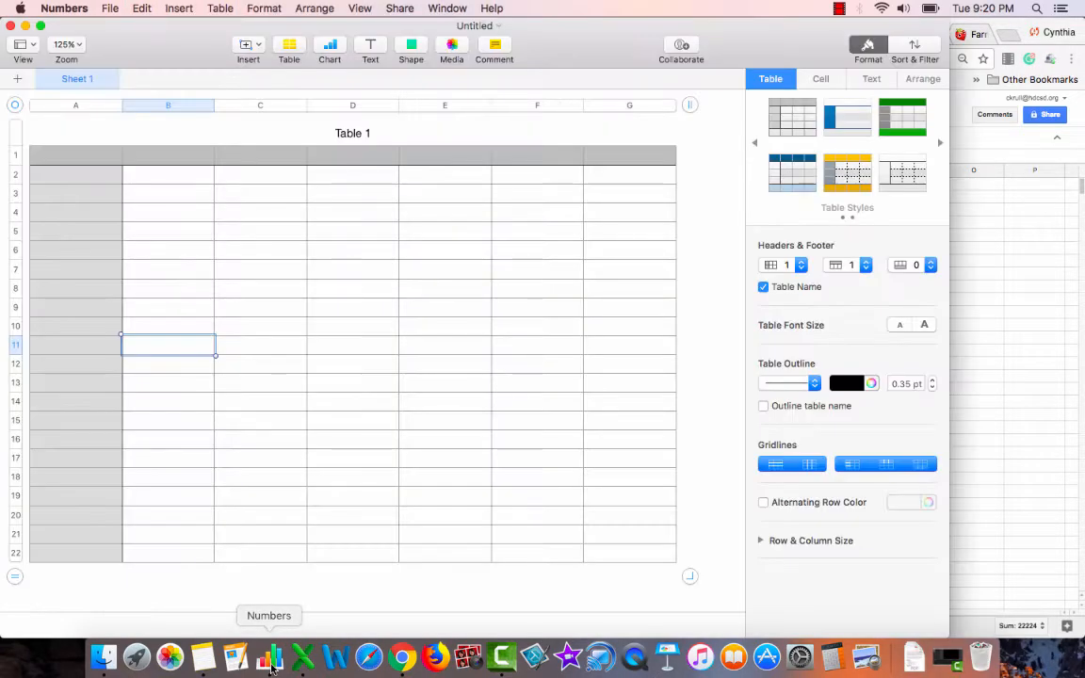
# Step: Try pasting the copied Broncos data as text inside cell A1, and undo the paste
pyautogui.click(85, 155)
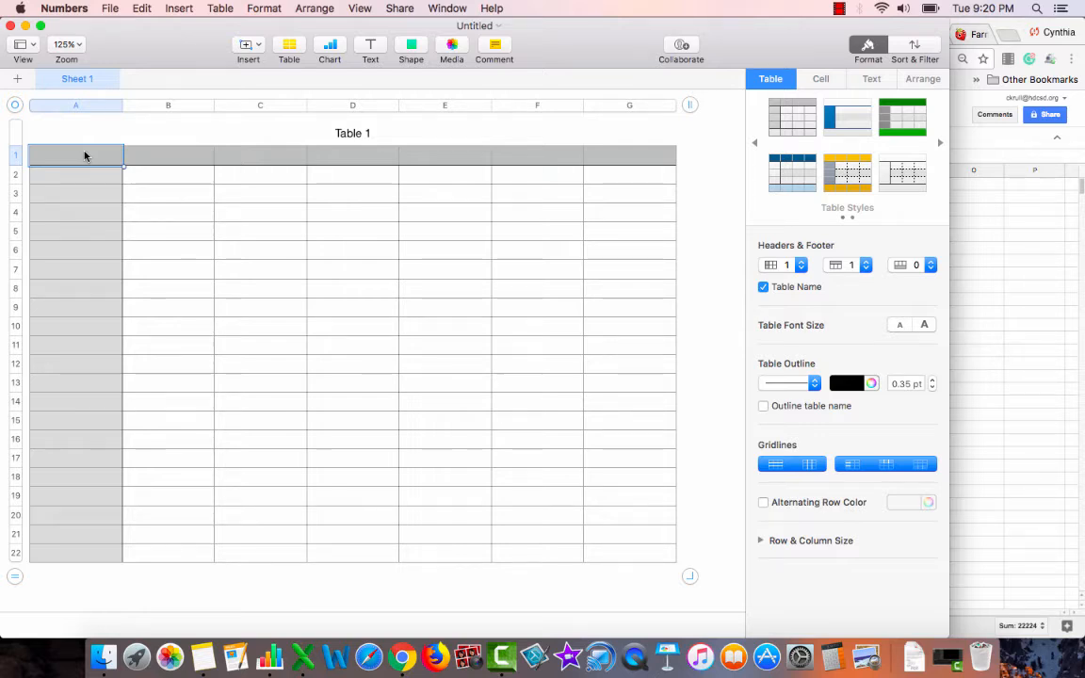
pyautogui.click(83, 151)
pyautogui.press('super+v')
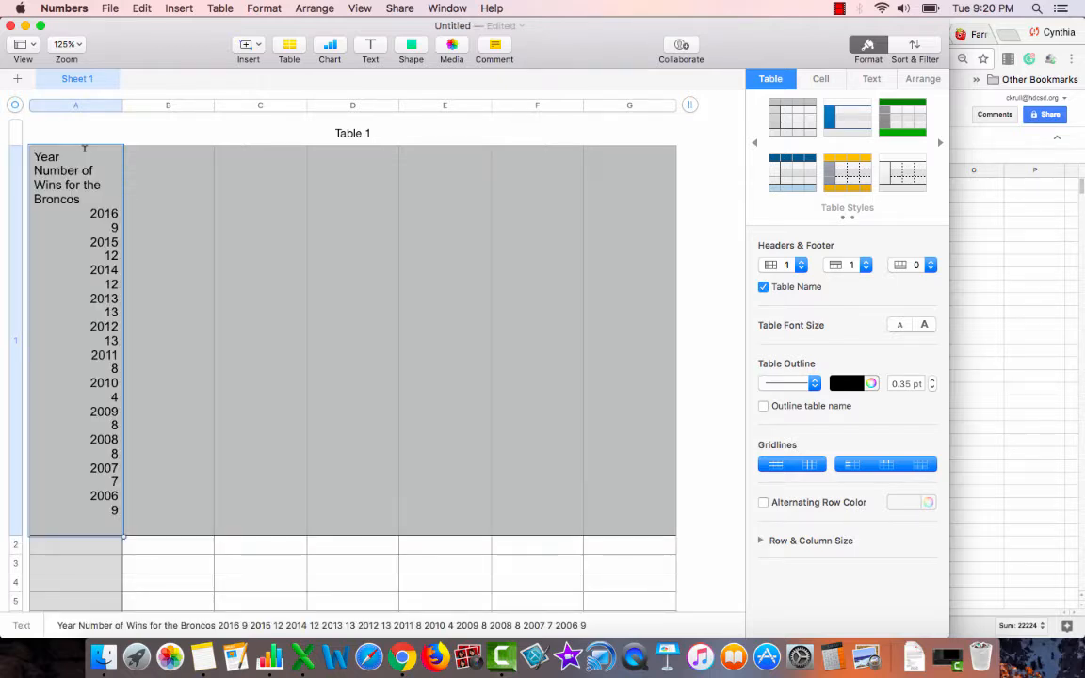
pyautogui.press('super+z')
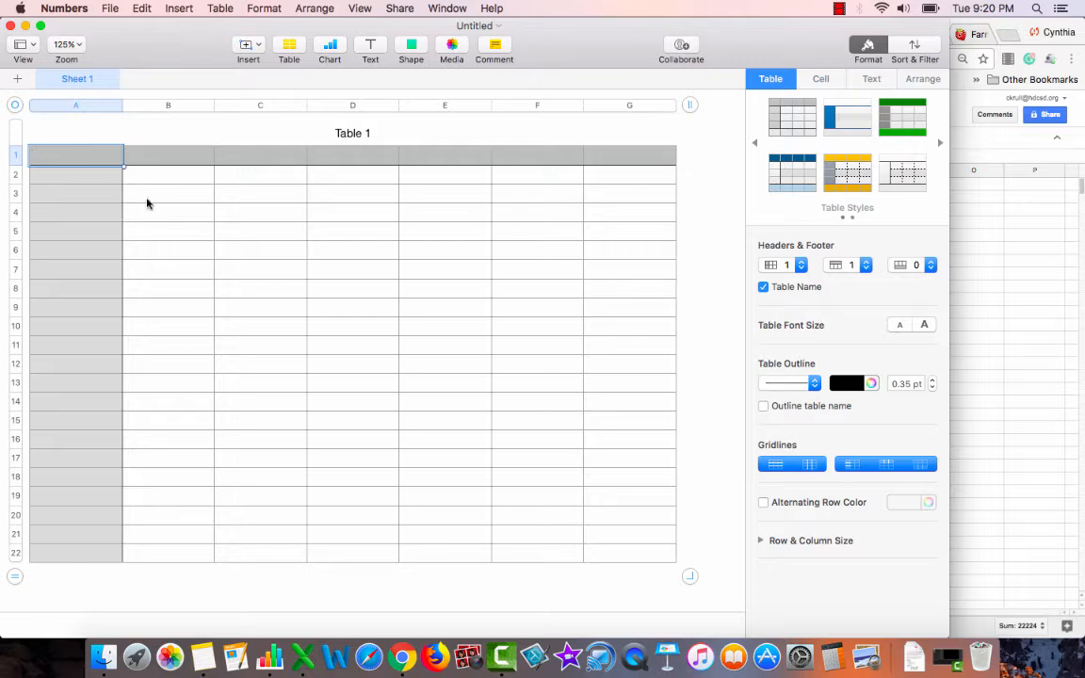
# Step: Paste the Broncos wins data into Table 1 starting at cell A1, and add a second sheet
pyautogui.click(160, 227)
pyautogui.click(92, 159)
pyautogui.press('super+v')
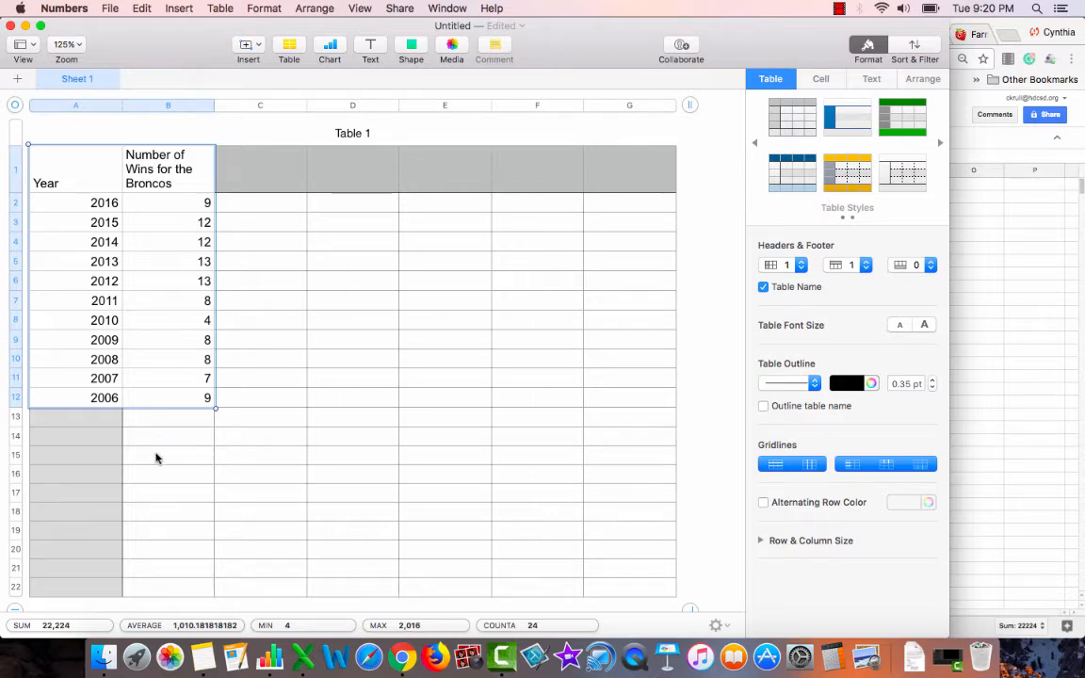
pyautogui.click(276, 478)
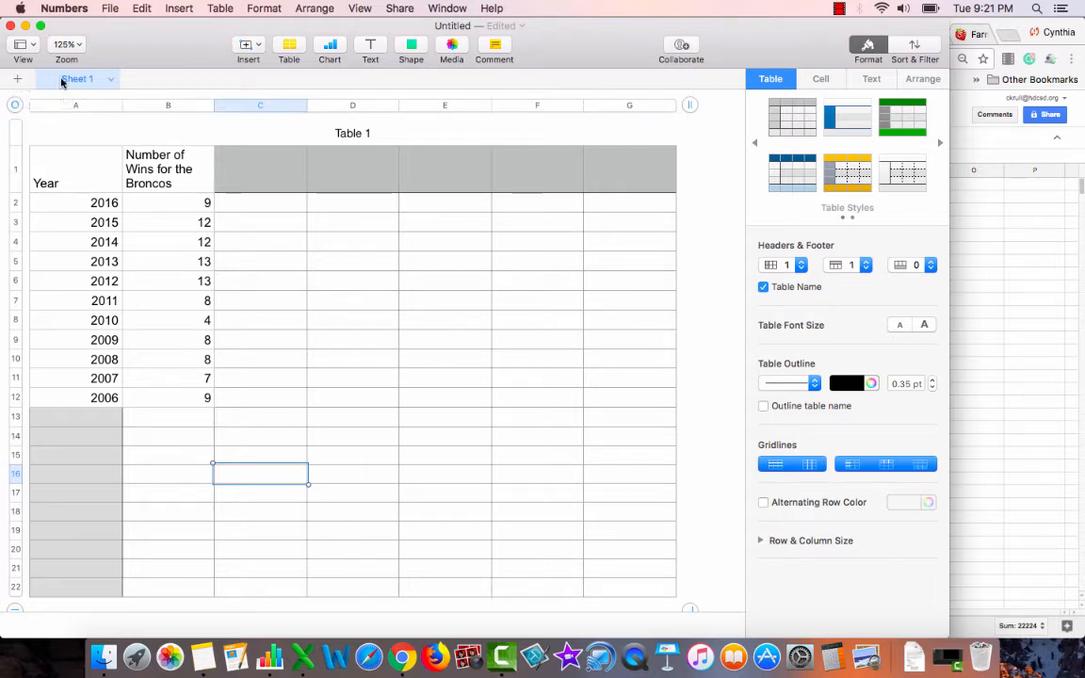
pyautogui.click(21, 81)
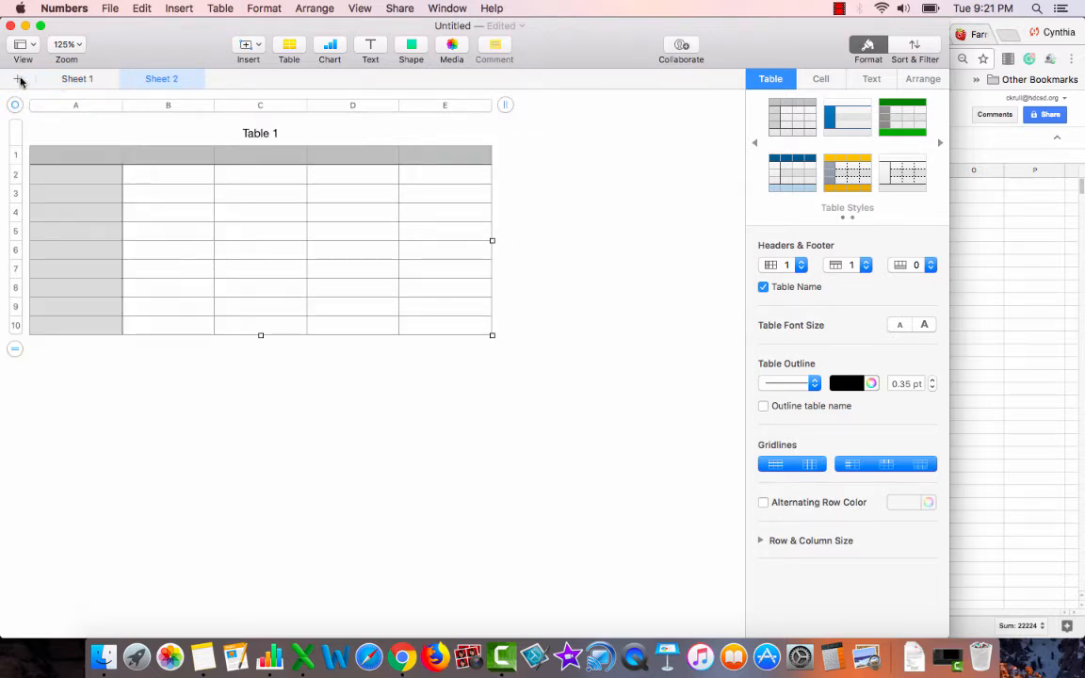
# Step: Switch to Google Sheets in Chrome and open the Tech Articles sheet
pyautogui.press('super+Tab')
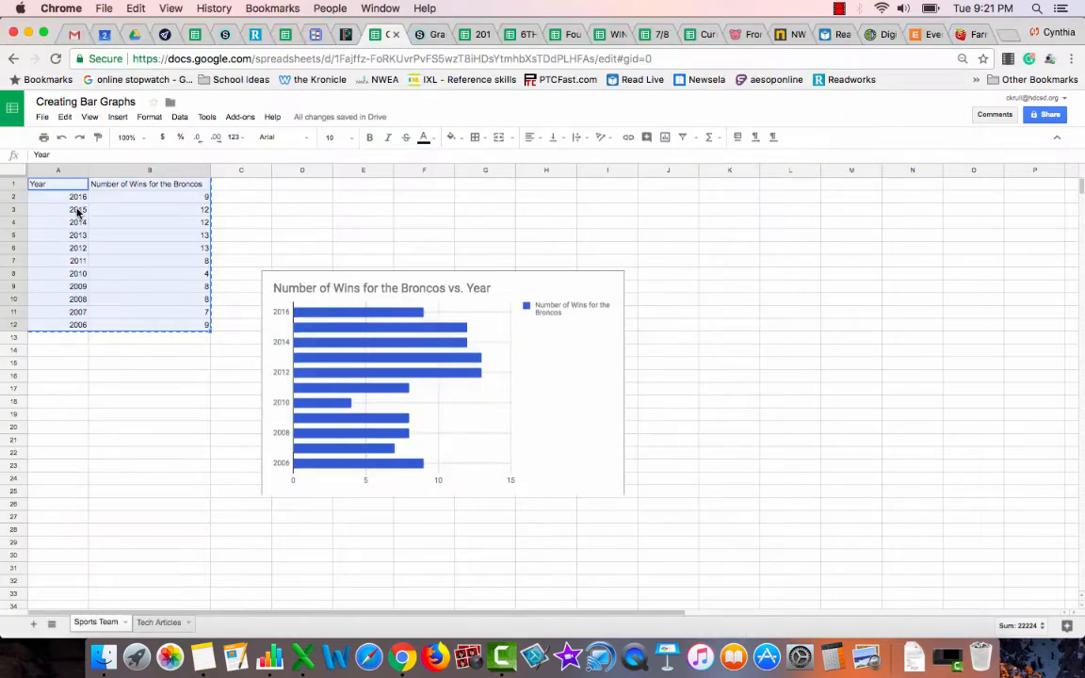
pyautogui.click(147, 622)
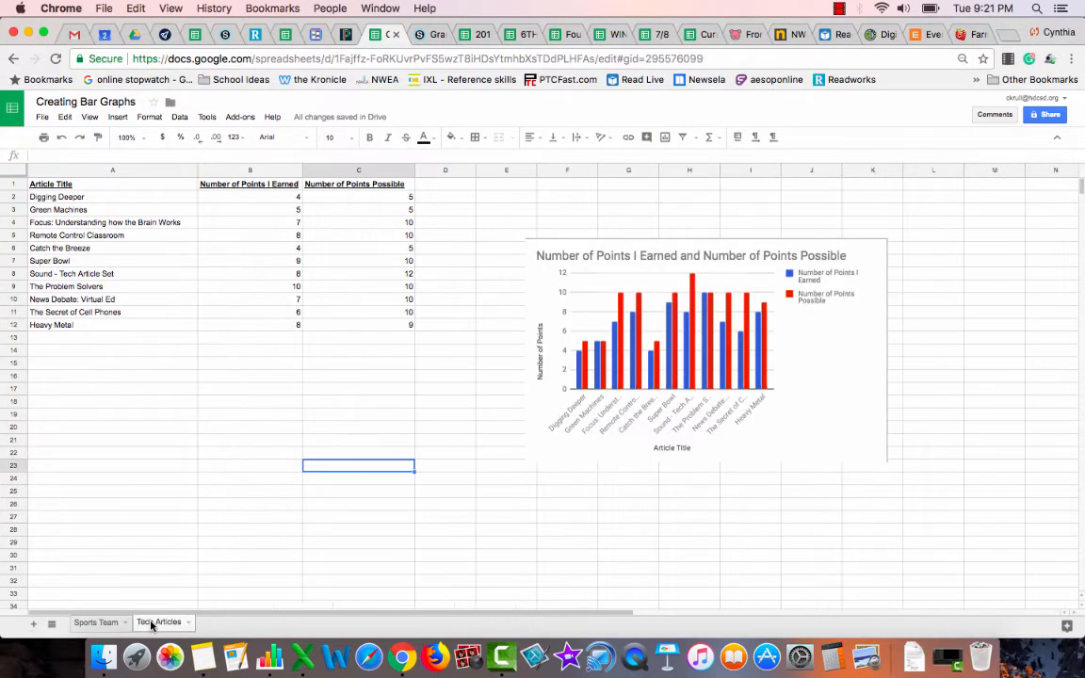
pyautogui.click(241, 414)
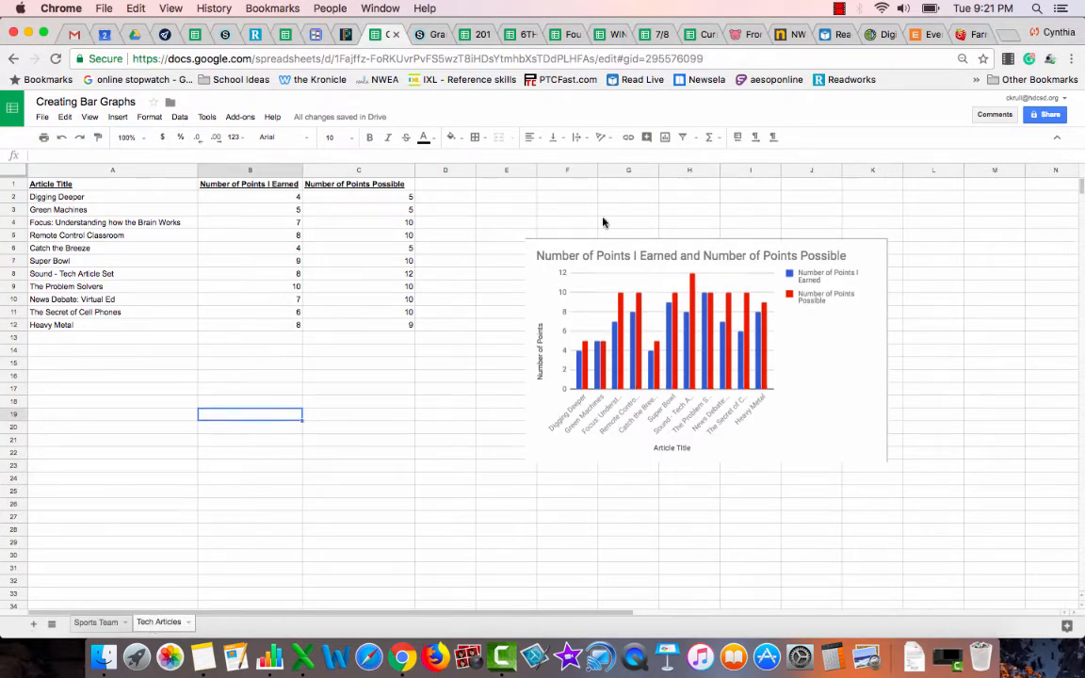
# Step: Move the points bar chart over the article data and back to the empty cells beside it, then deselect it
pyautogui.click(565, 247)
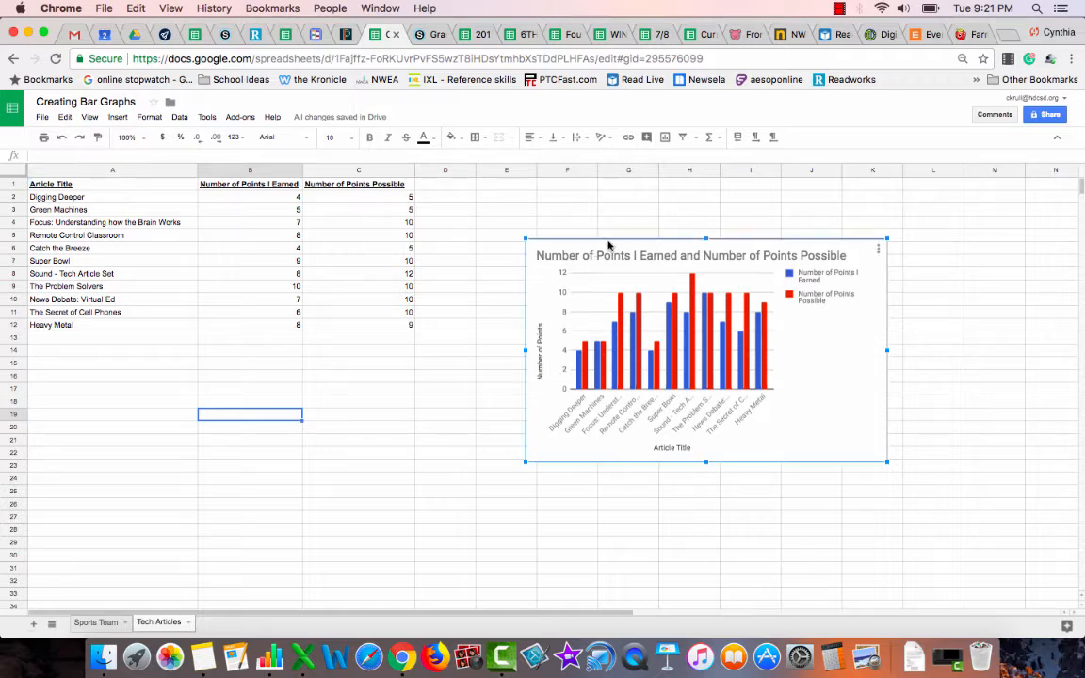
pyautogui.moveTo(566, 247); pyautogui.dragTo(388, 298)
pyautogui.moveTo(317, 308); pyautogui.dragTo(289, 288)
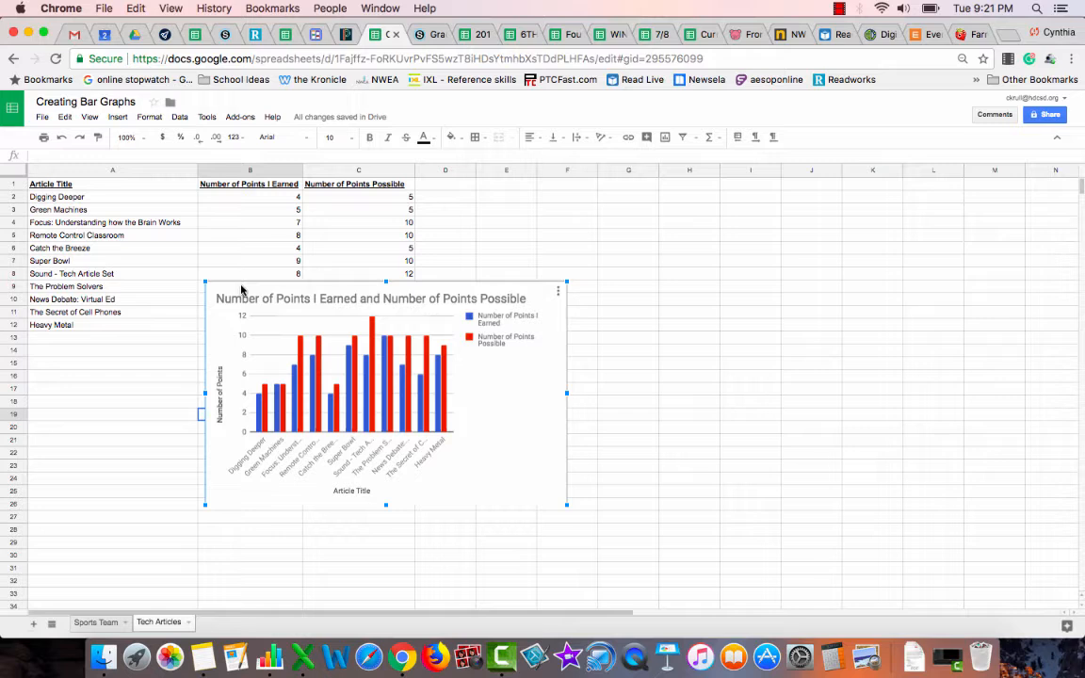
pyautogui.moveTo(217, 292); pyautogui.dragTo(545, 270)
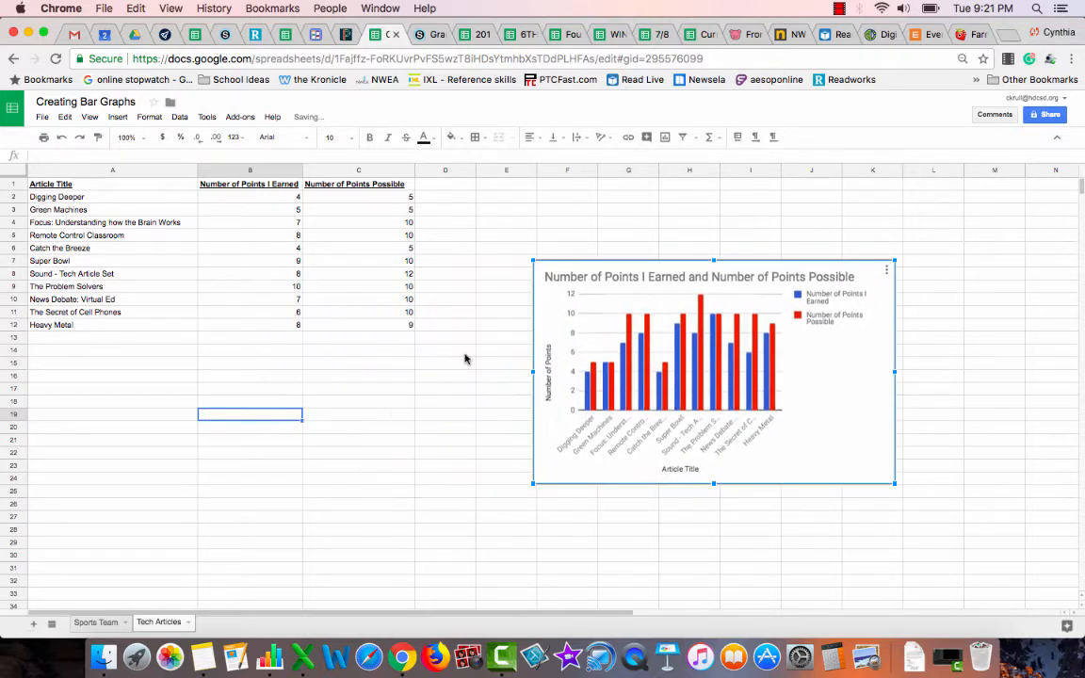
pyautogui.click(358, 465)
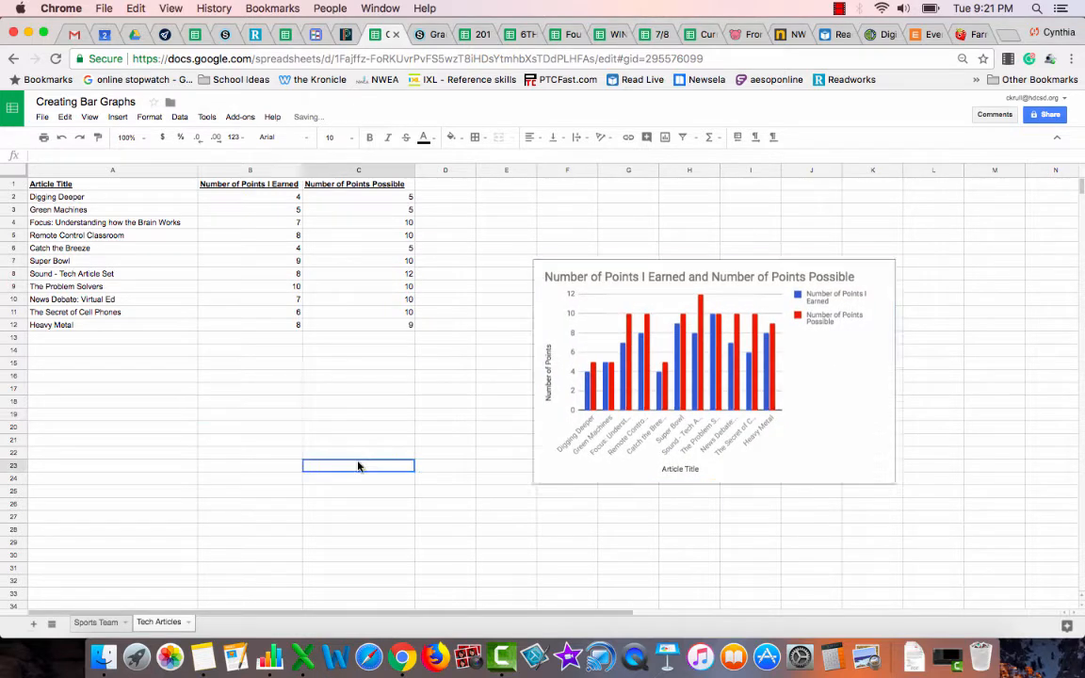
# Step: Copy the article titles and points in A1:C12, and paste them into Table 1 from cell A1 on Sheet 2 in Numbers
pyautogui.click(107, 189)
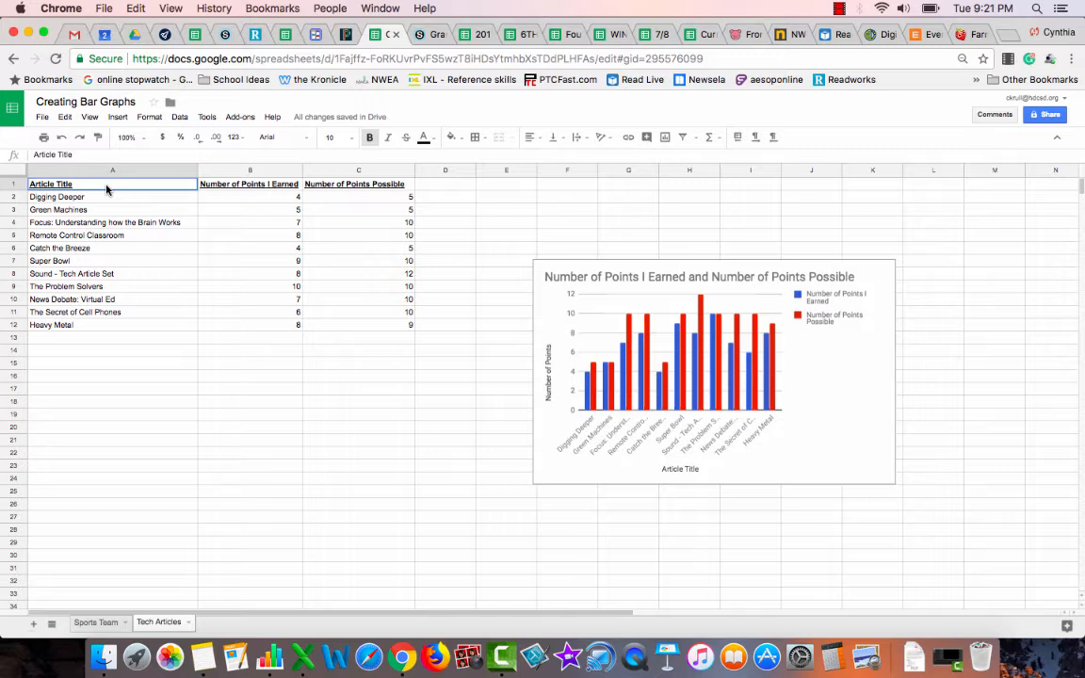
pyautogui.moveTo(107, 190); pyautogui.dragTo(321, 330)
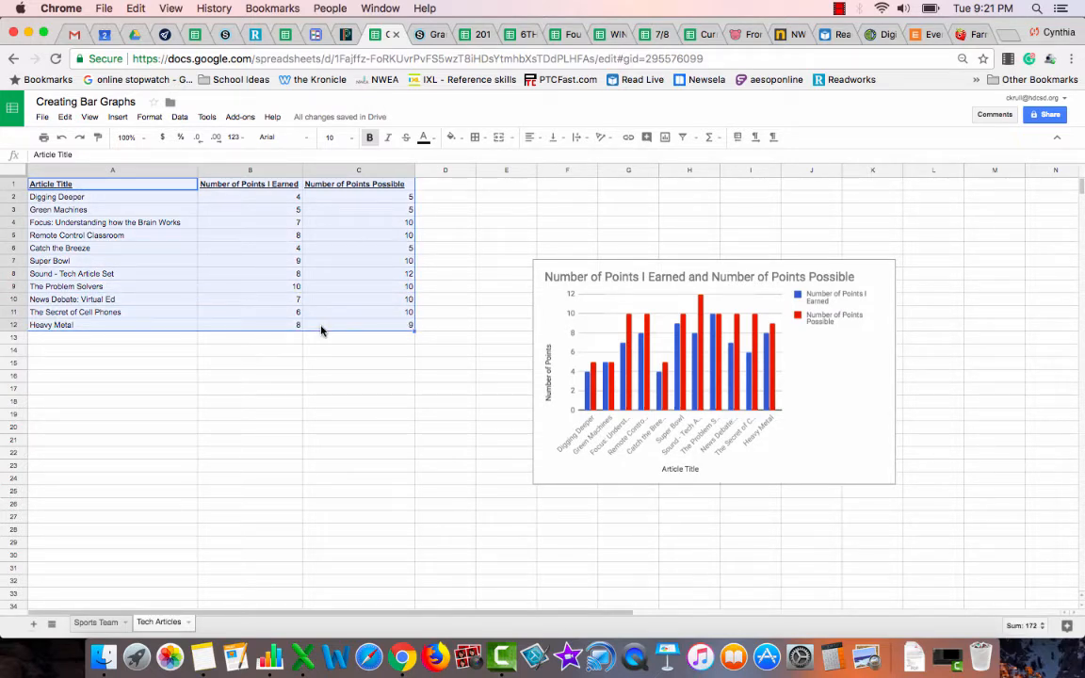
pyautogui.hotkey('ctrl', 'c')
pyautogui.press('super+Tab')
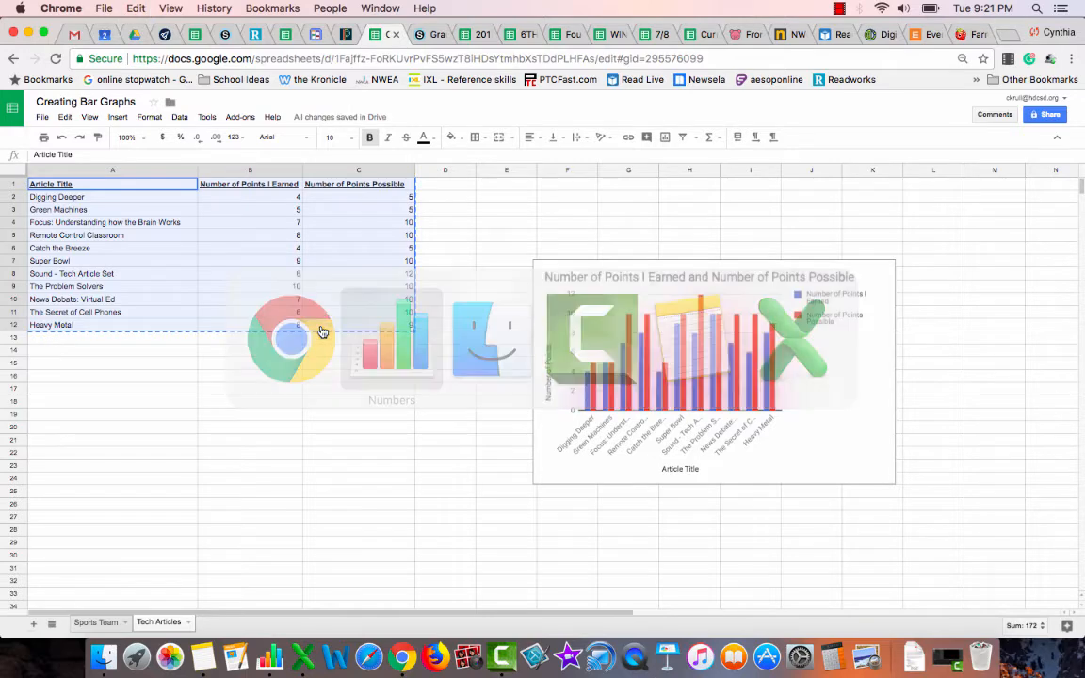
pyautogui.click(62, 157)
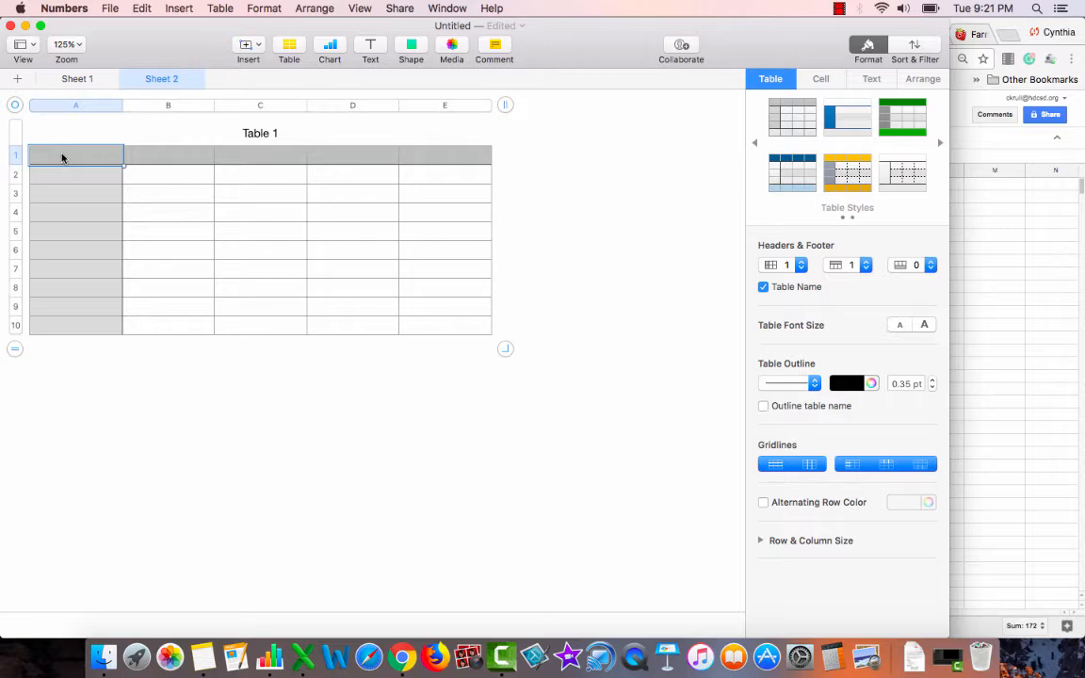
pyautogui.press('super+v')
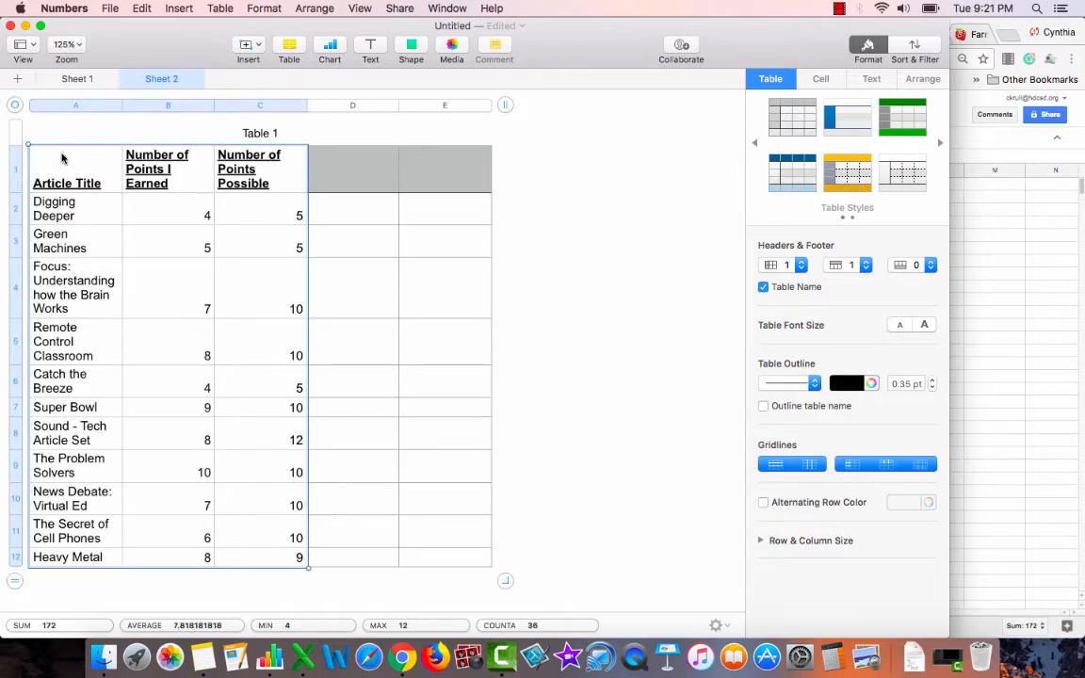
# Step: Save the spreadsheet as "Bar Graphs in Numbers" in the Computer App 7 folder within Documents
pyautogui.click(109, 8)
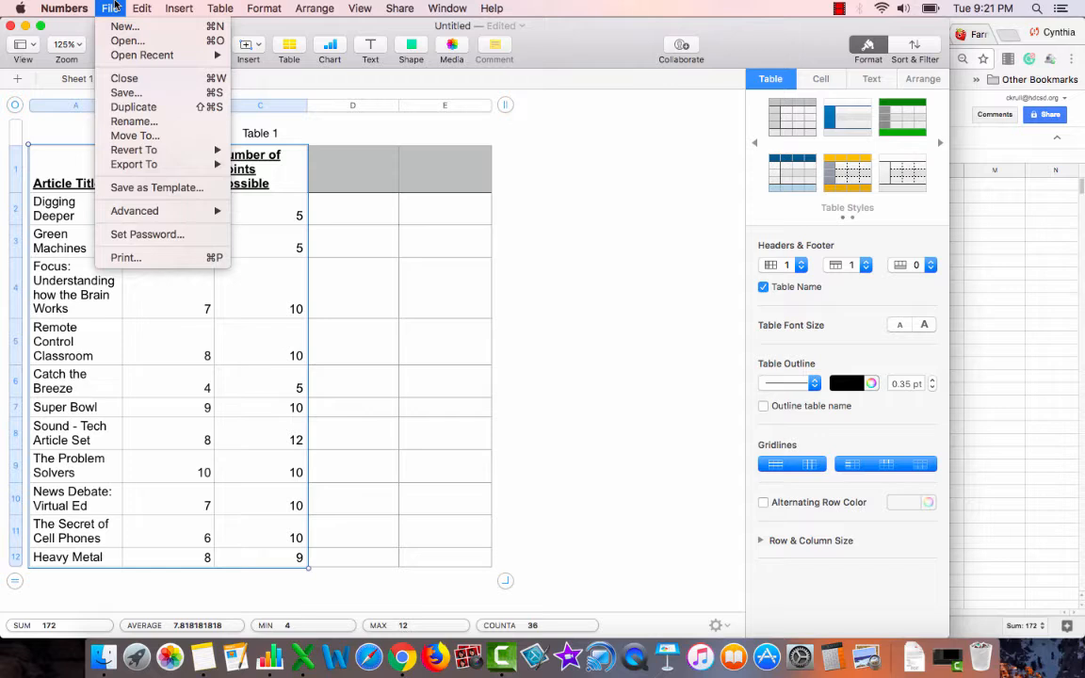
pyautogui.click(111, 92)
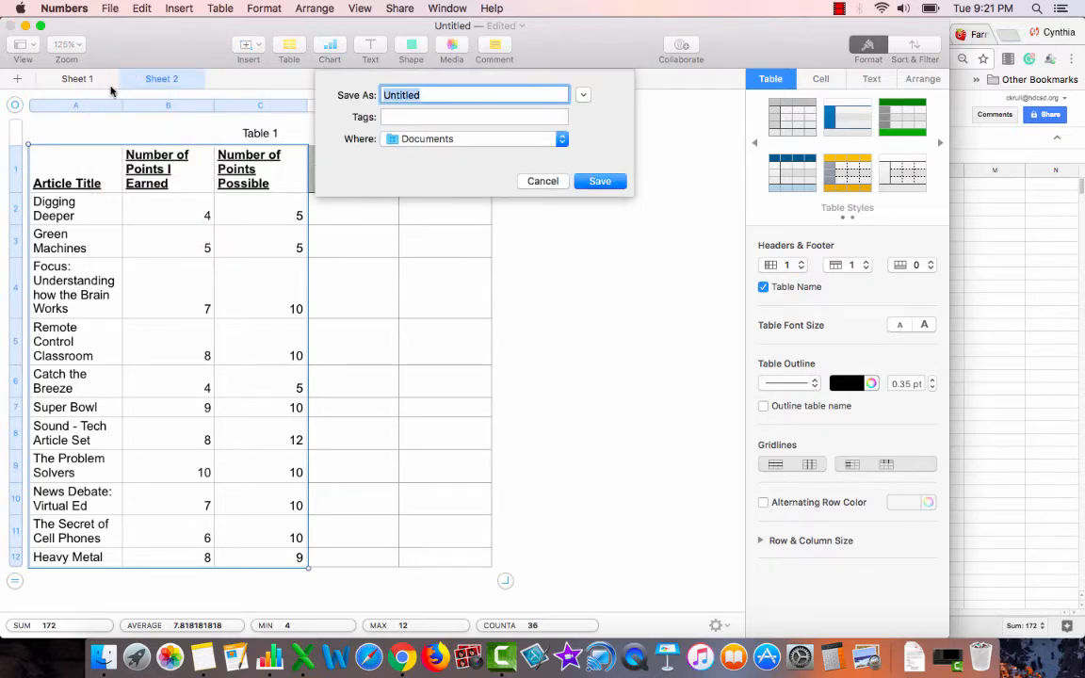
pyautogui.write('Bar Graphs in ')
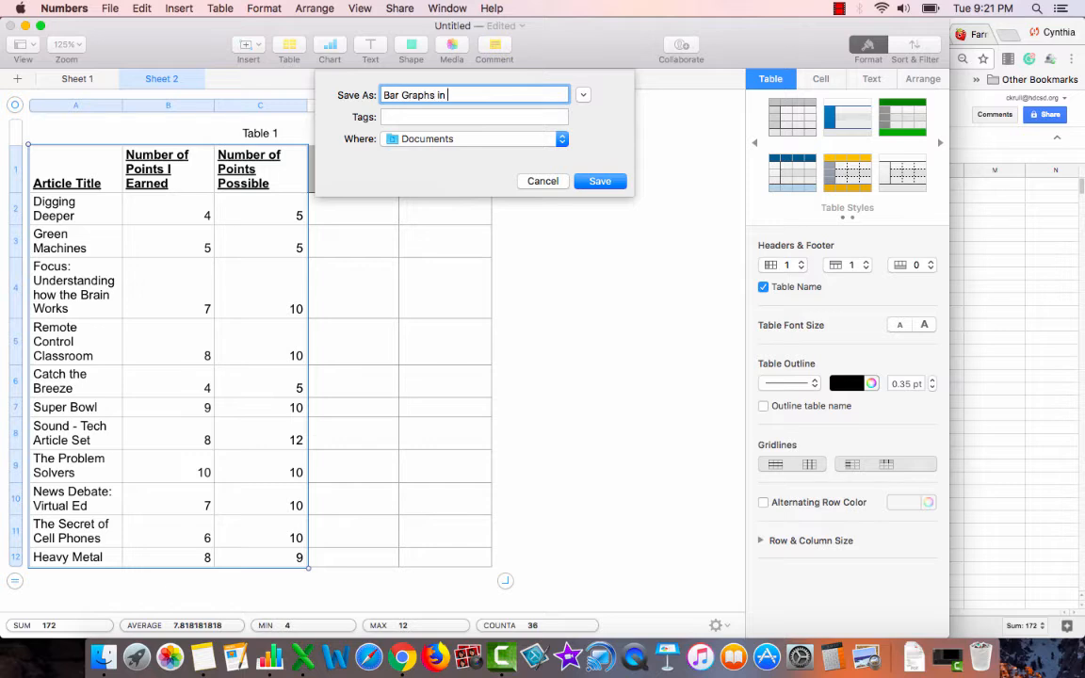
pyautogui.write('Numbers')
pyautogui.click(473, 140)
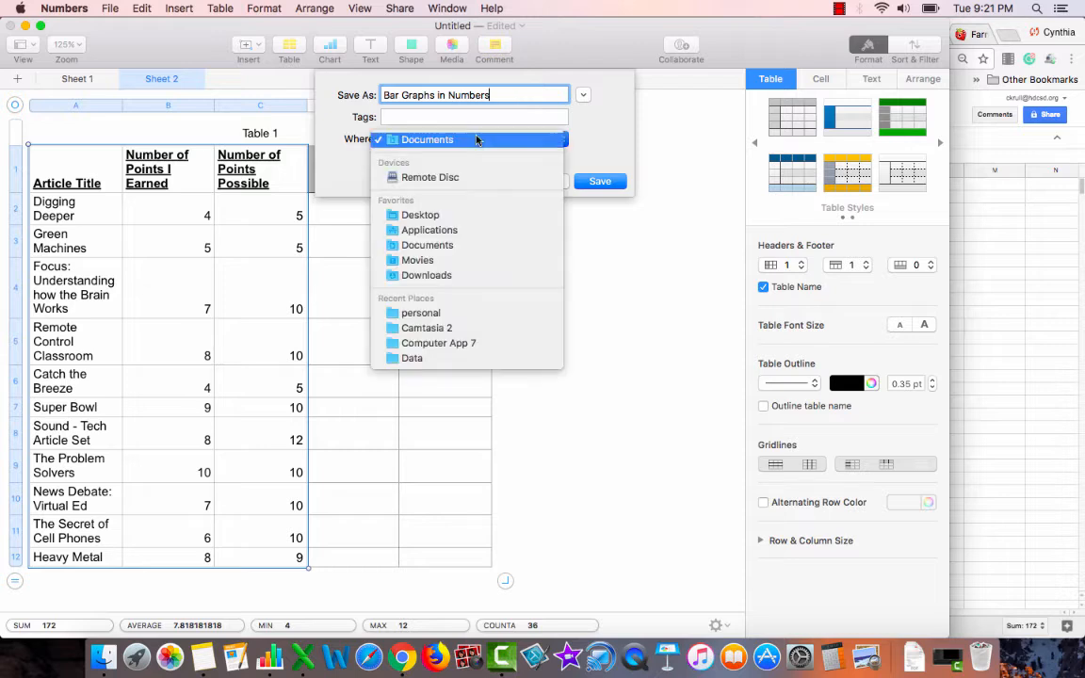
pyautogui.click(443, 343)
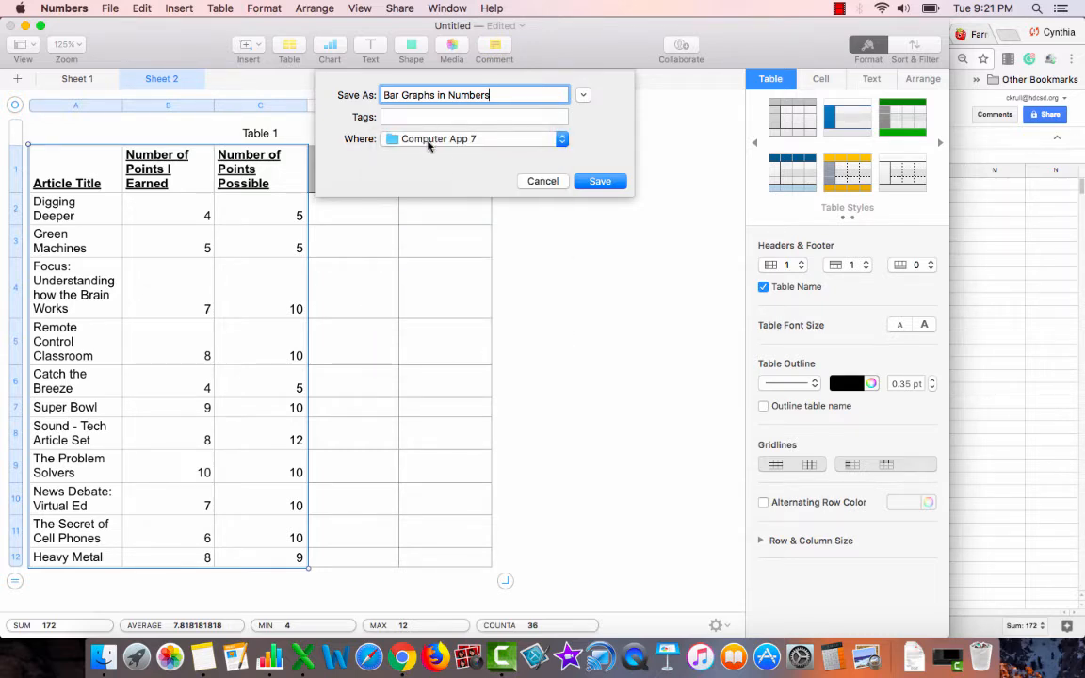
pyautogui.click(429, 139)
pyautogui.click(429, 343)
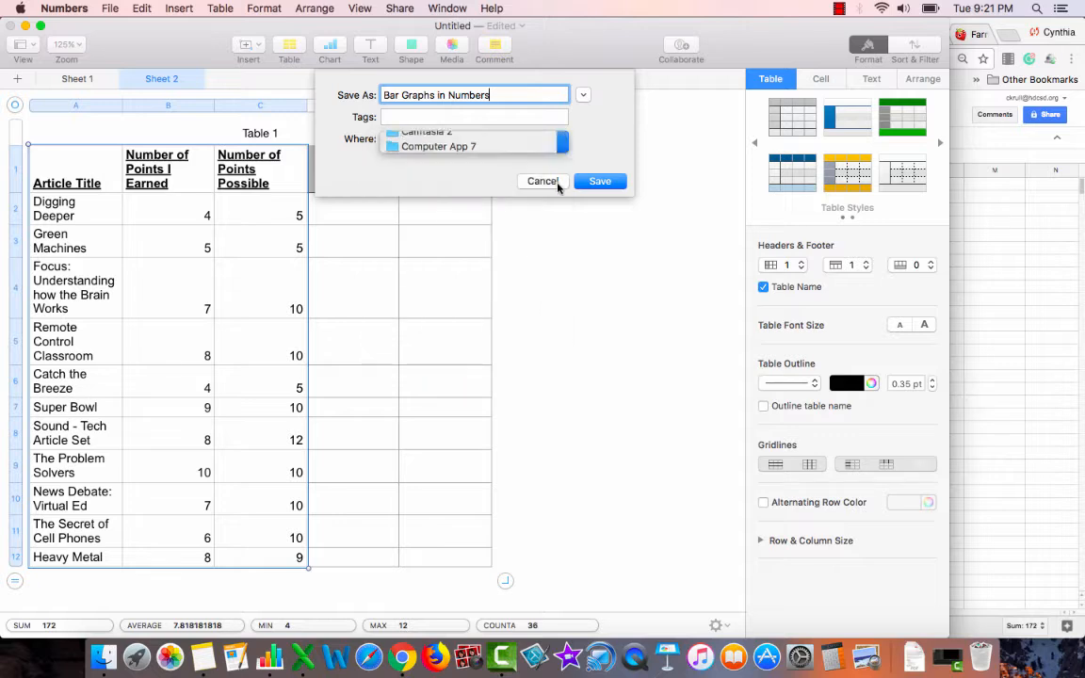
pyautogui.click(583, 97)
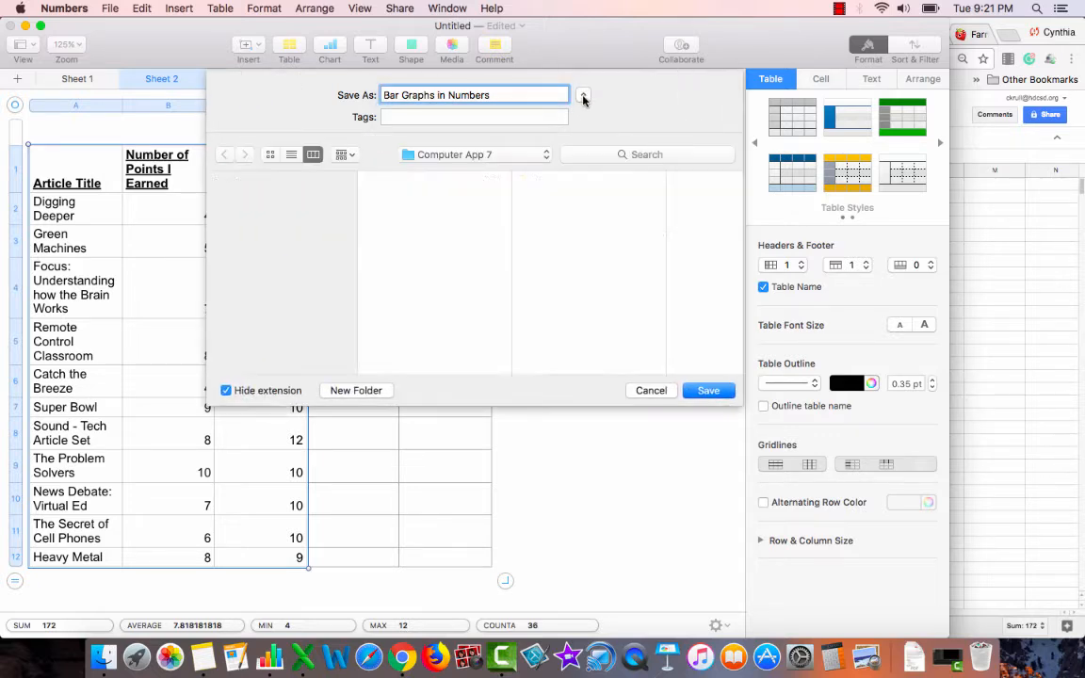
pyautogui.click(257, 253)
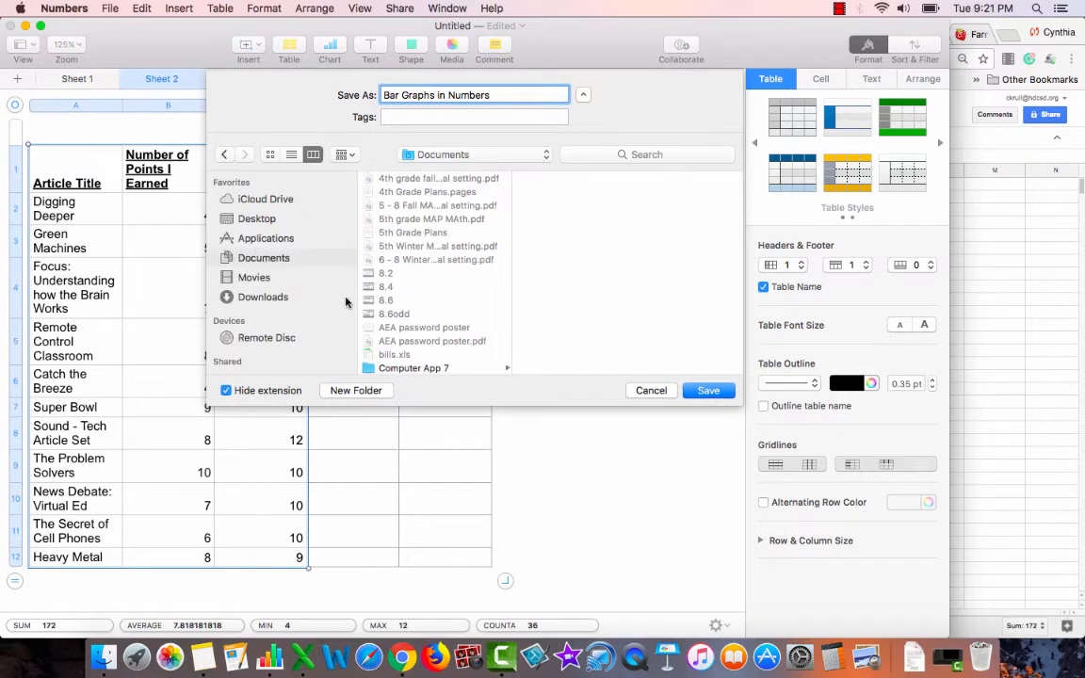
pyautogui.click(389, 365)
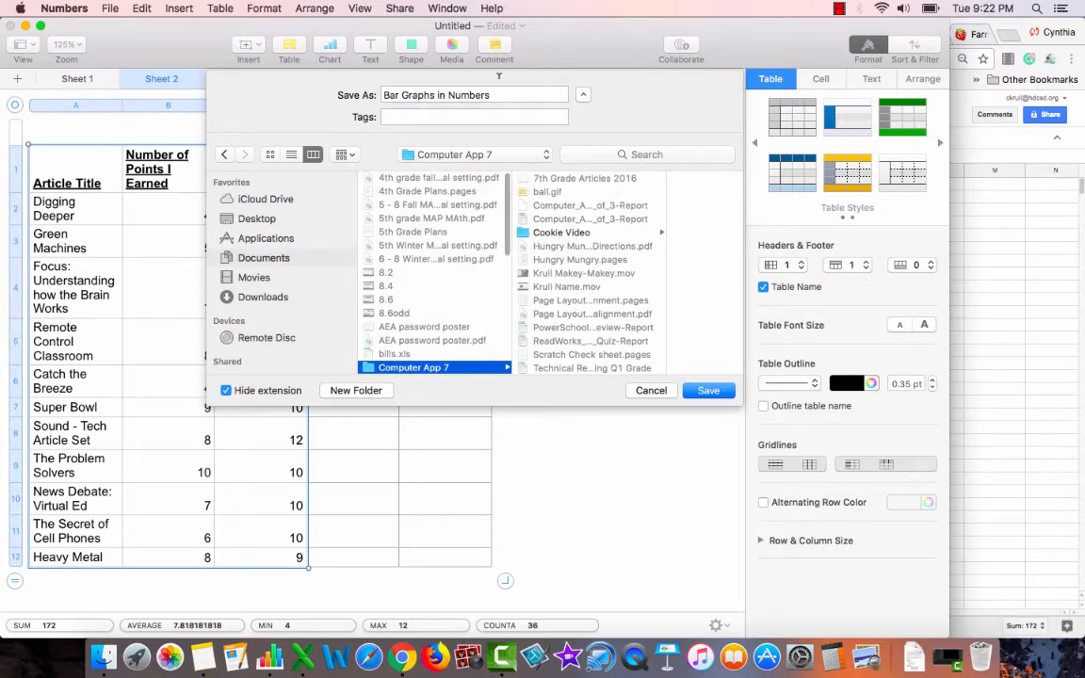
pyautogui.click(709, 391)
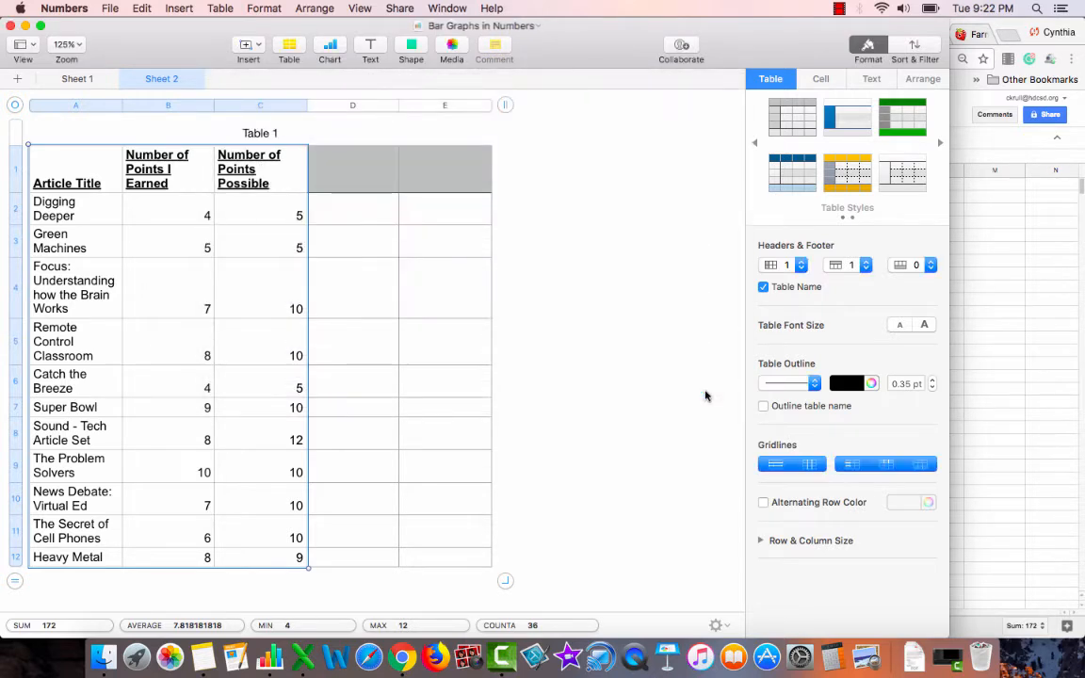
pyautogui.click(837, 10)
pyautogui.click(880, 26)
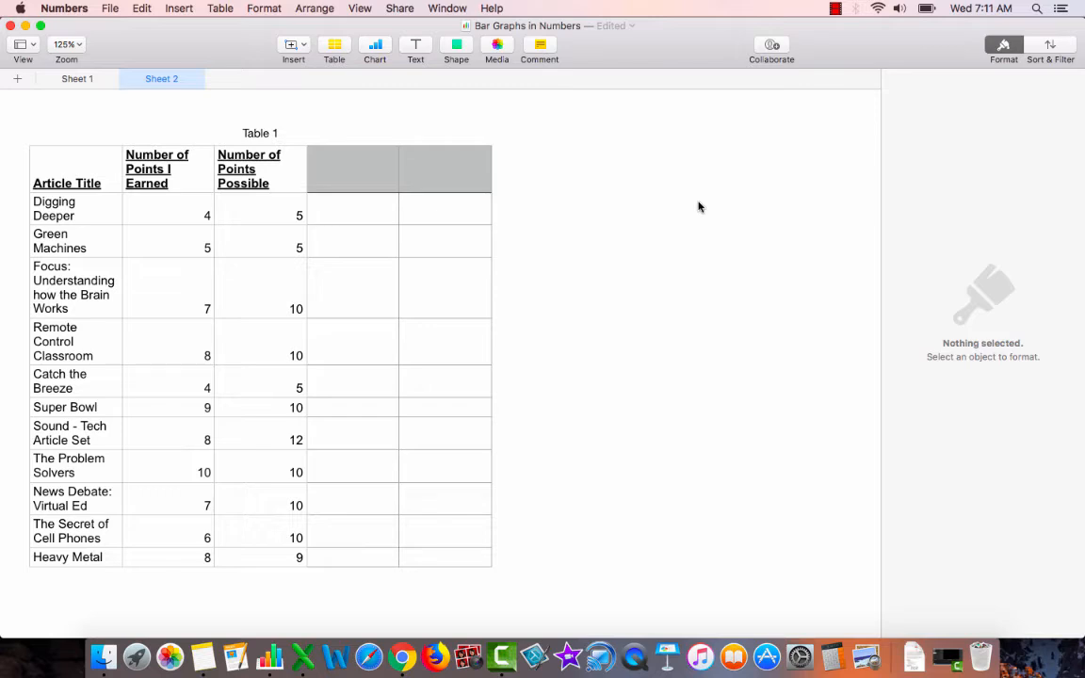
pyautogui.click(81, 81)
pyautogui.click(141, 78)
pyautogui.click(110, 80)
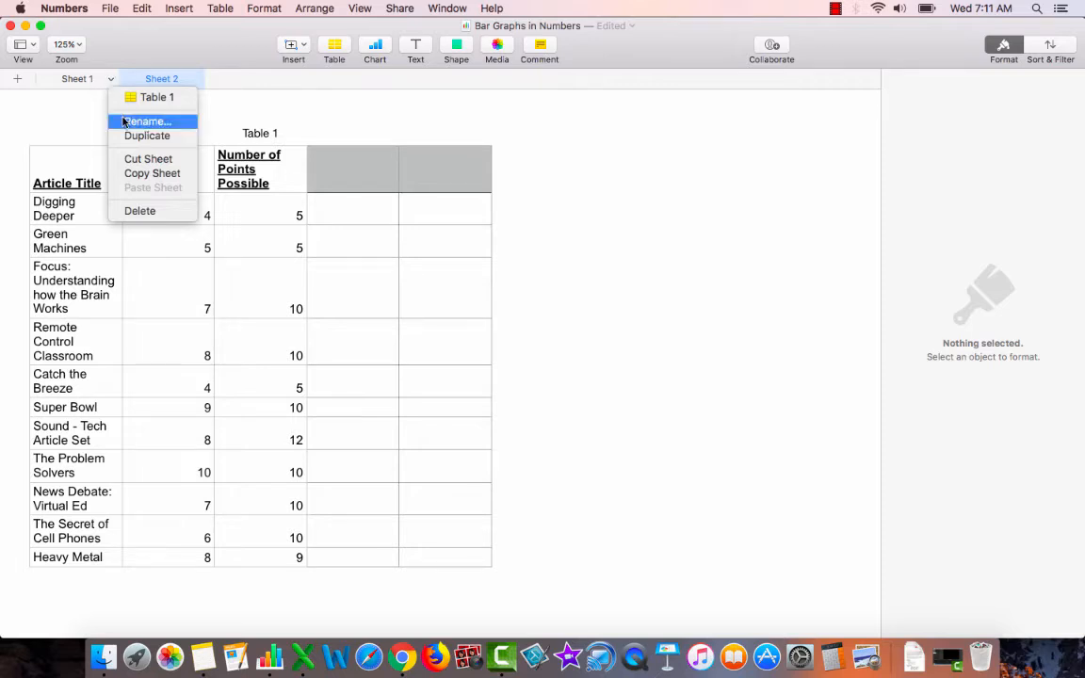
pyautogui.click(123, 122)
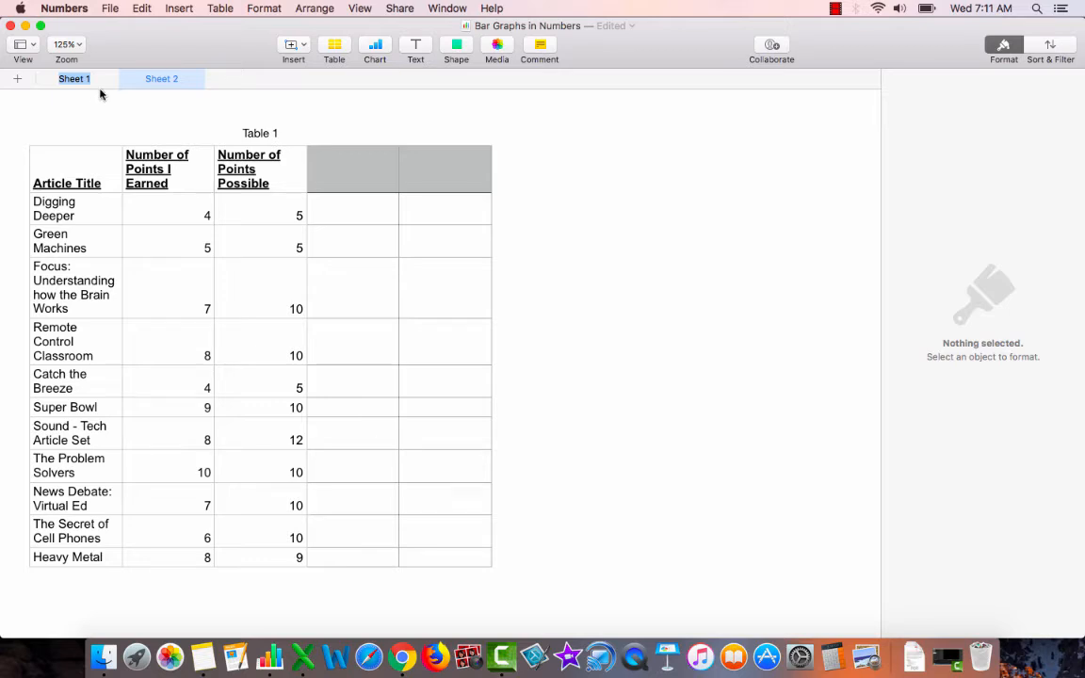
# Step: Open Sheet 1 with the Broncos data and rename it as Games Won
pyautogui.click(99, 84)
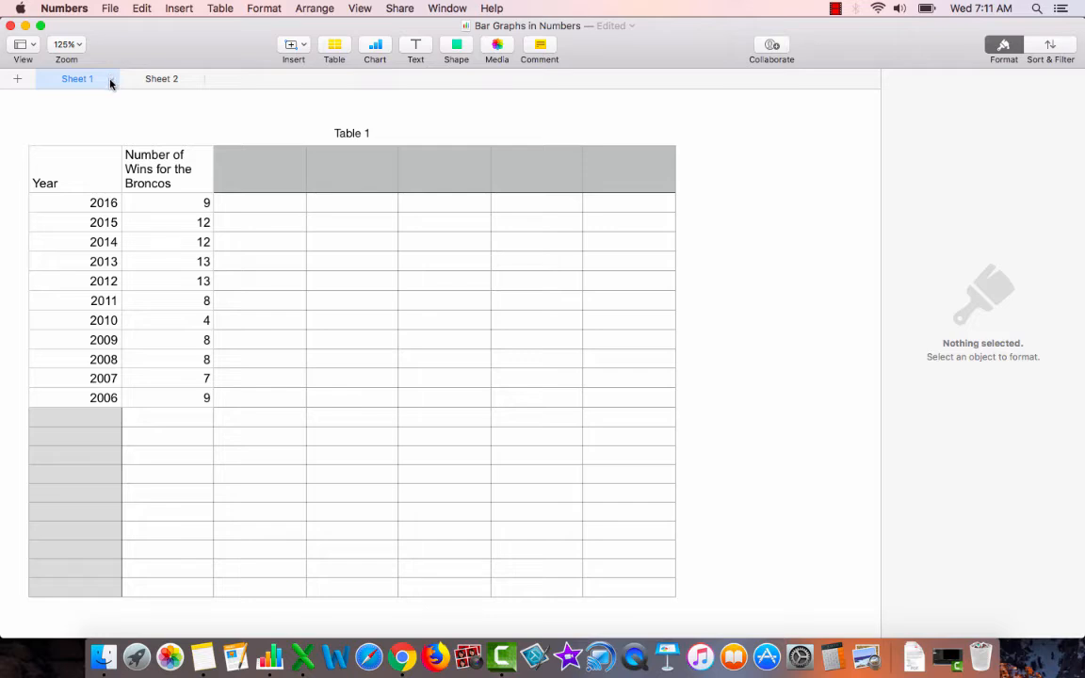
pyautogui.click(110, 81)
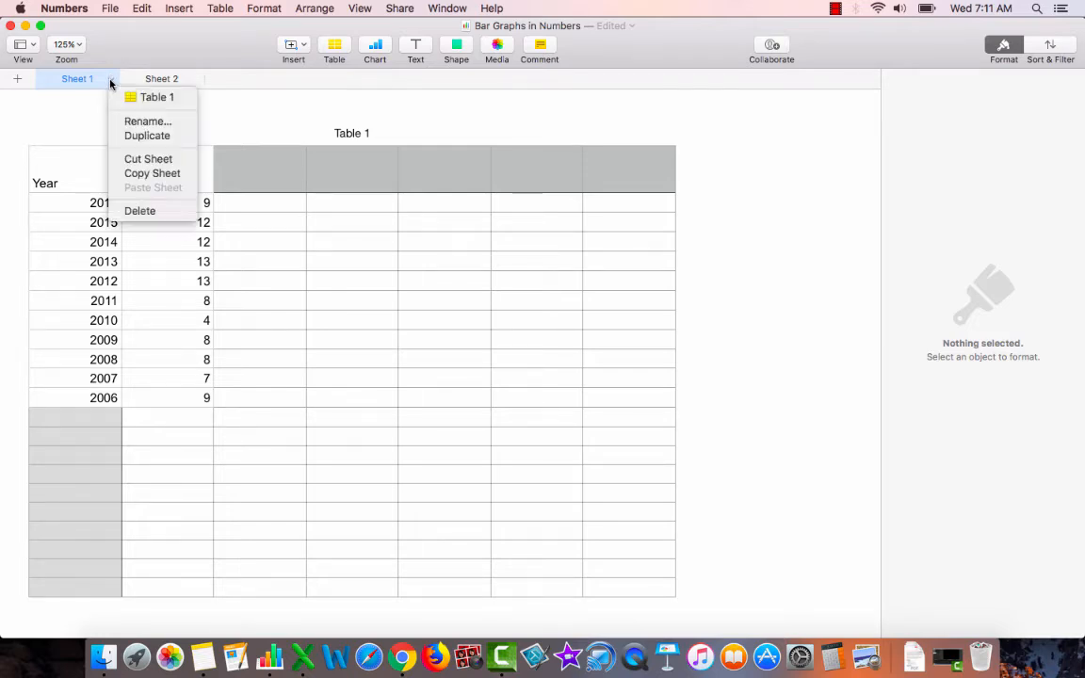
pyautogui.click(121, 120)
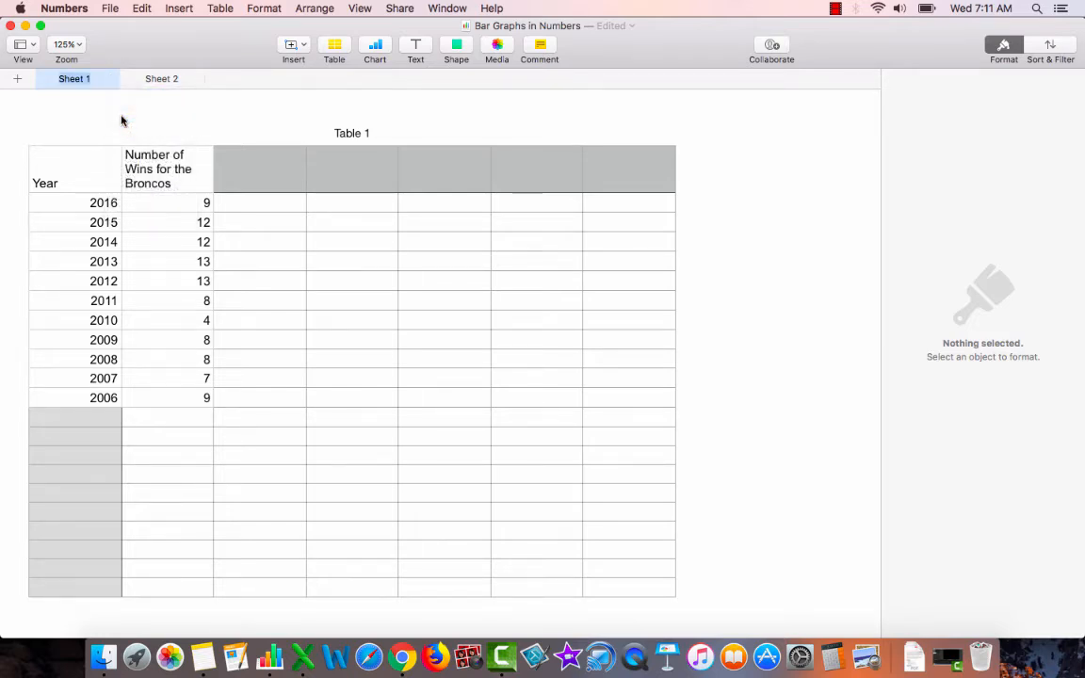
pyautogui.write('Game')
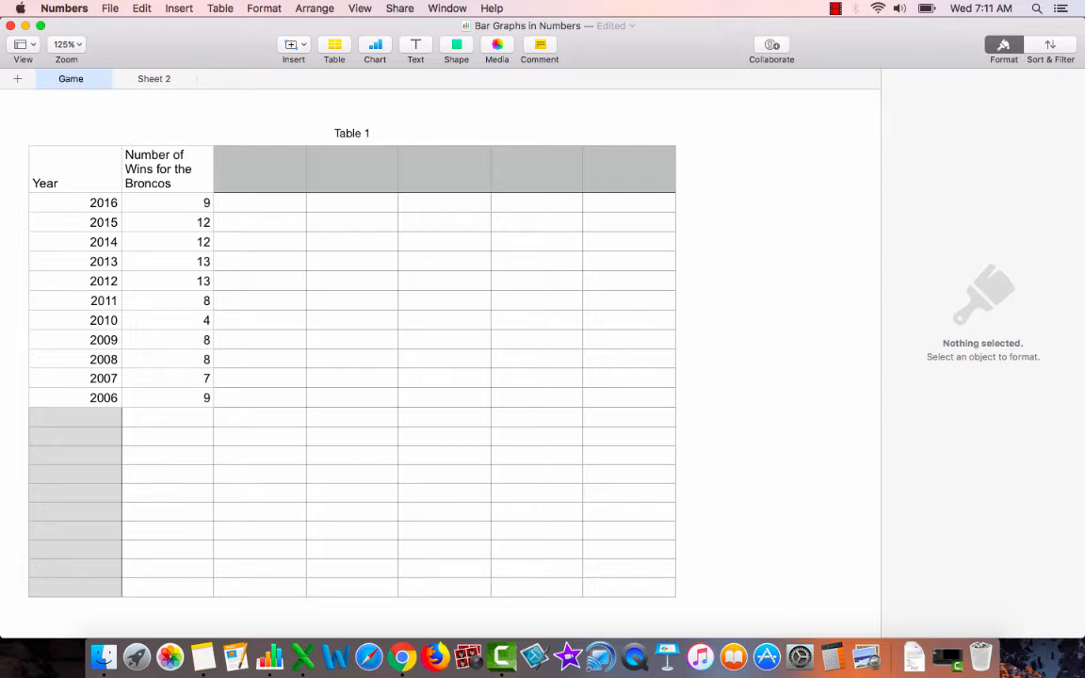
pyautogui.write('s Won')
pyautogui.press('Return')
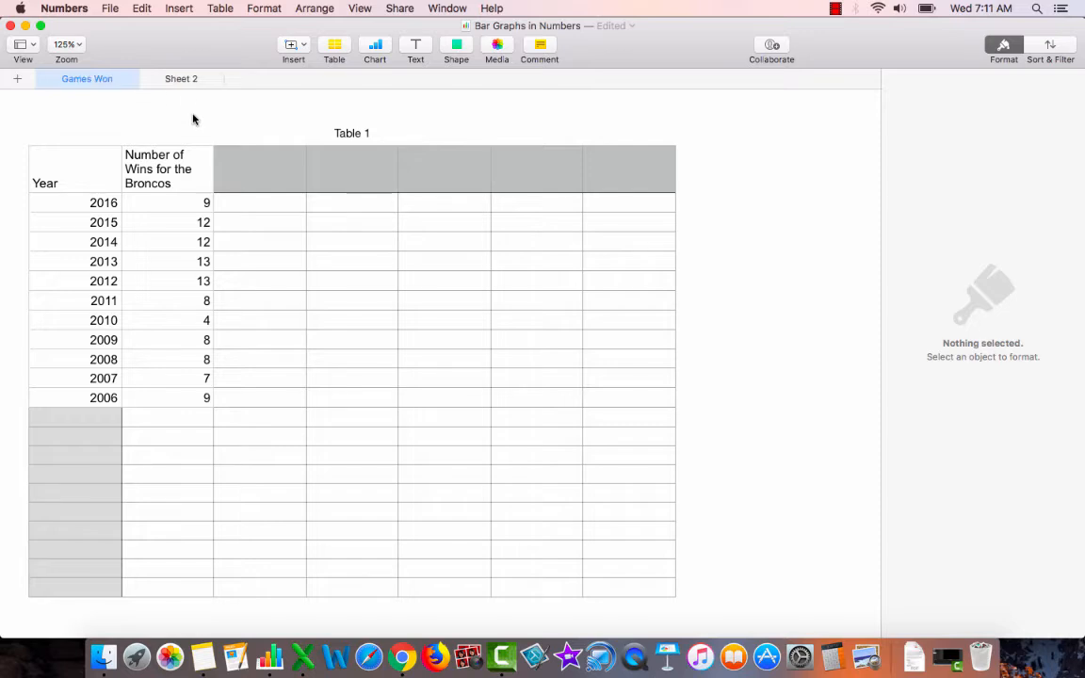
# Step: Open Sheet 2 with the article data and rename it as Articles
pyautogui.click(180, 79)
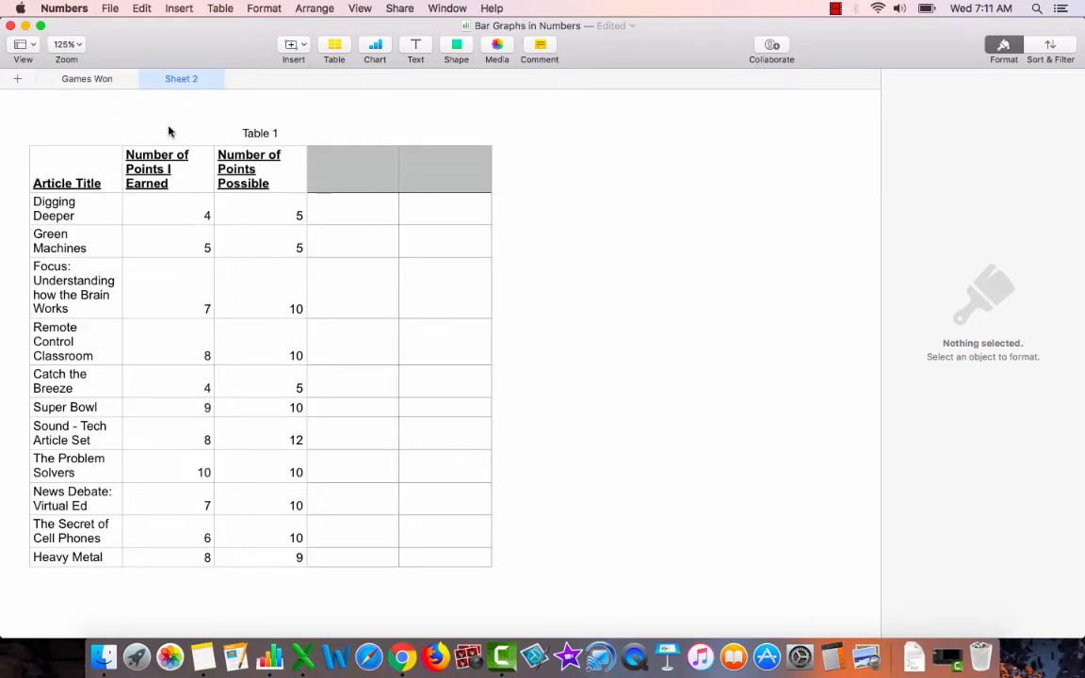
pyautogui.click(215, 83)
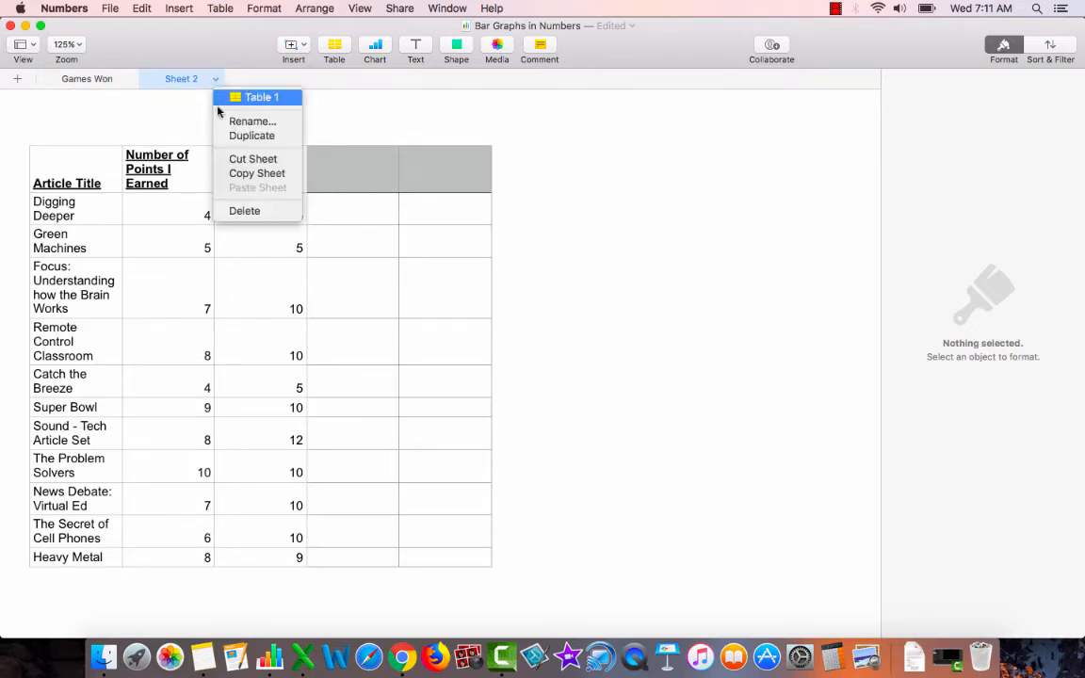
pyautogui.click(222, 120)
pyautogui.write('A')
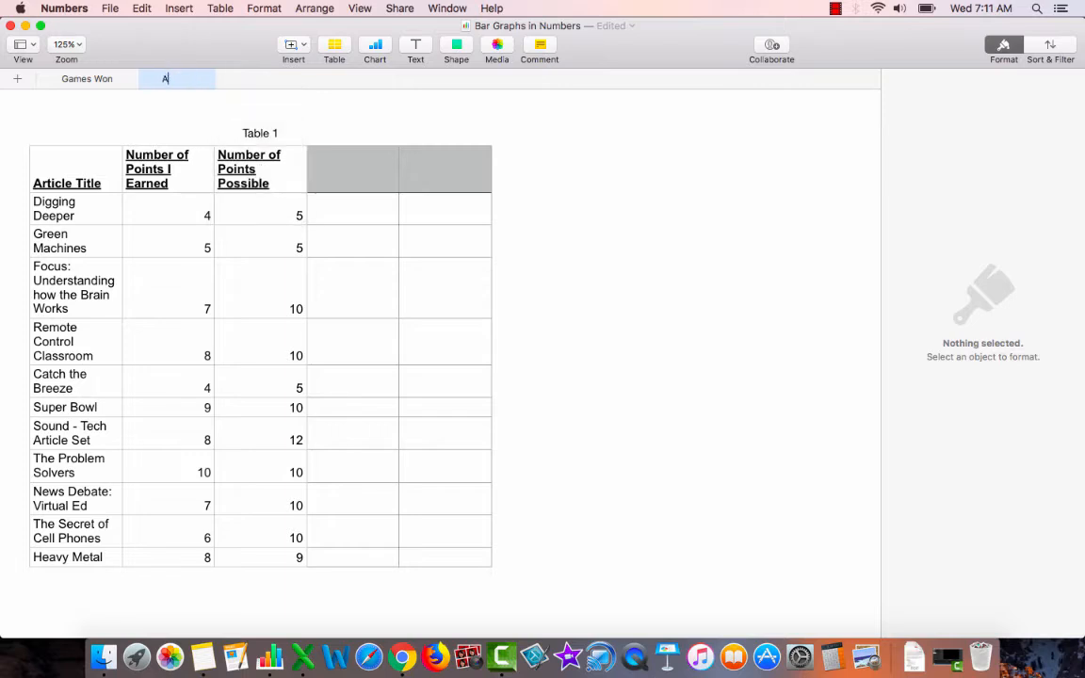
pyautogui.write('rticles')
pyautogui.press('Return')
# Step: Insert a 2D horizontal bar chart from the Games Won data in A1:B12, and move it toward the centre beneath the table
pyautogui.click(85, 79)
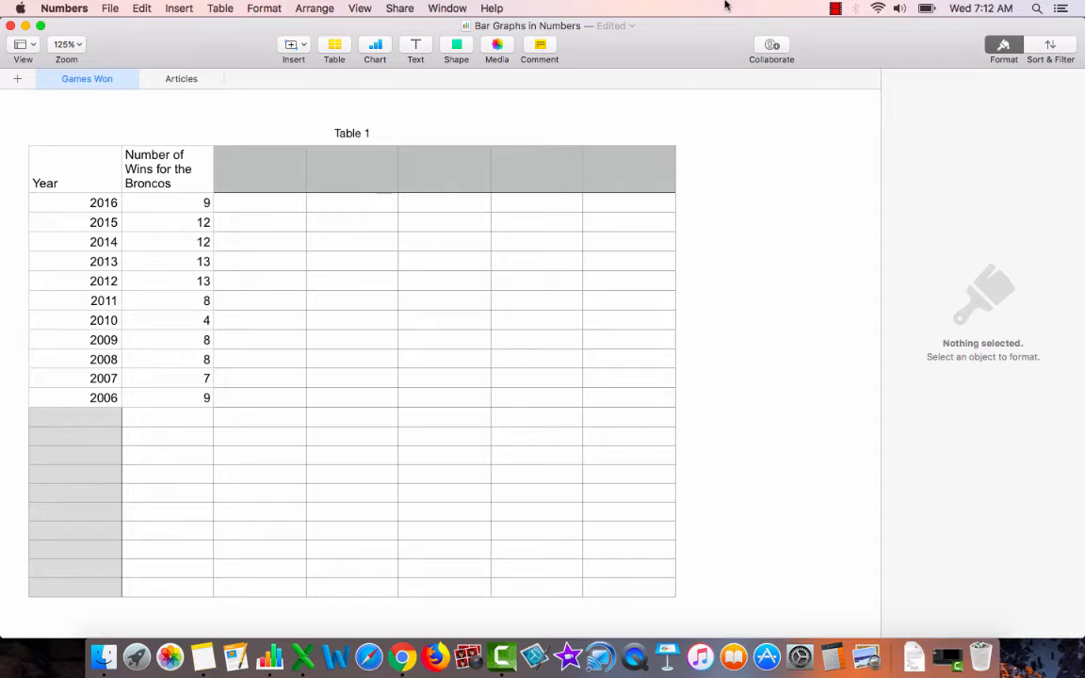
pyautogui.click(82, 179)
pyautogui.moveTo(83, 181); pyautogui.dragTo(158, 402)
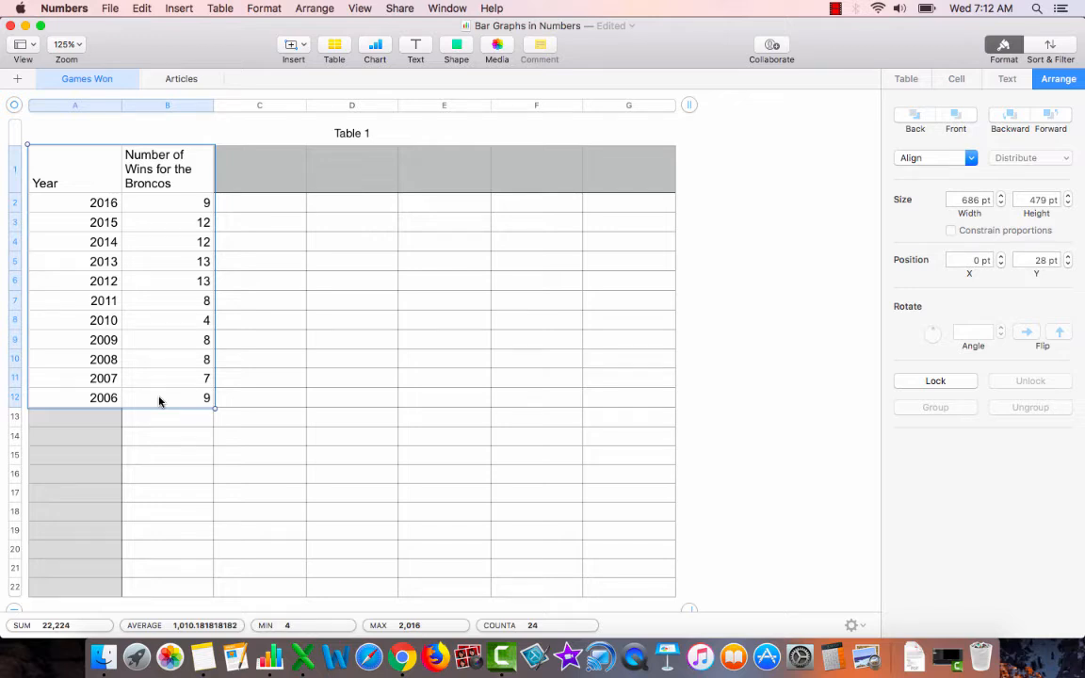
pyautogui.click(375, 48)
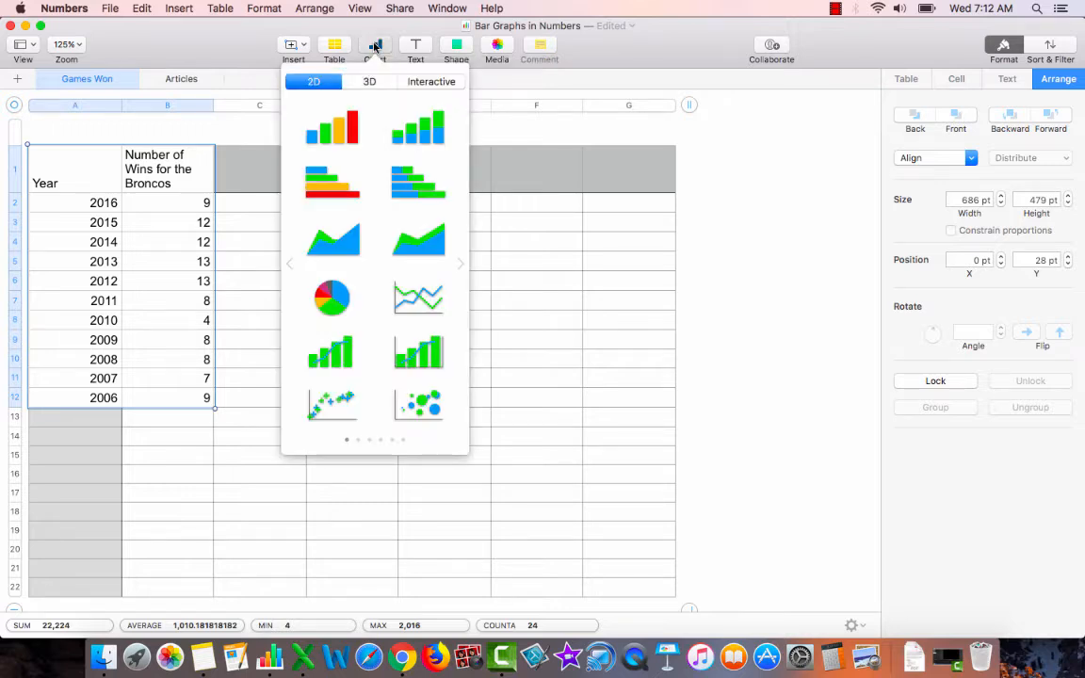
pyautogui.click(324, 192)
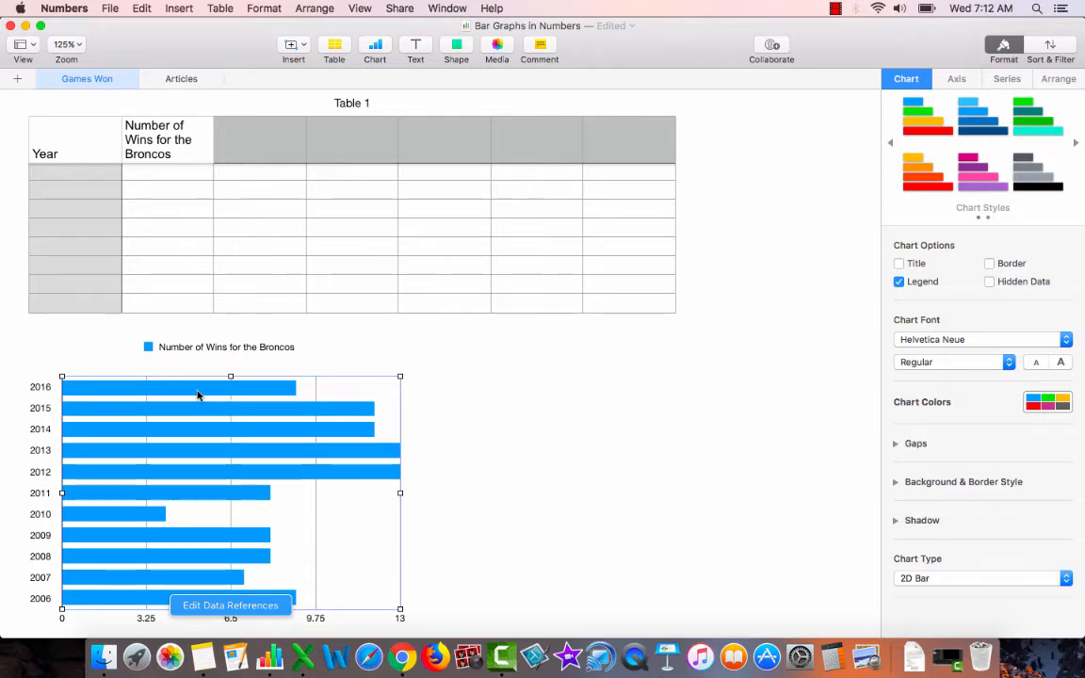
pyautogui.moveTo(199, 392); pyautogui.dragTo(421, 375)
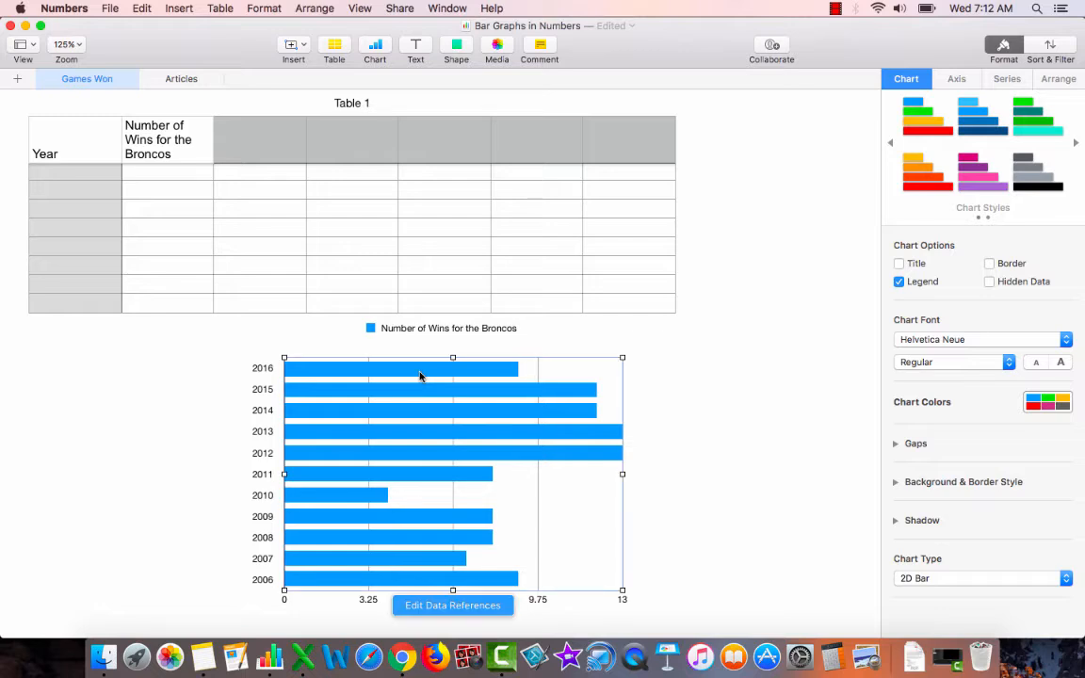
pyautogui.click(142, 375)
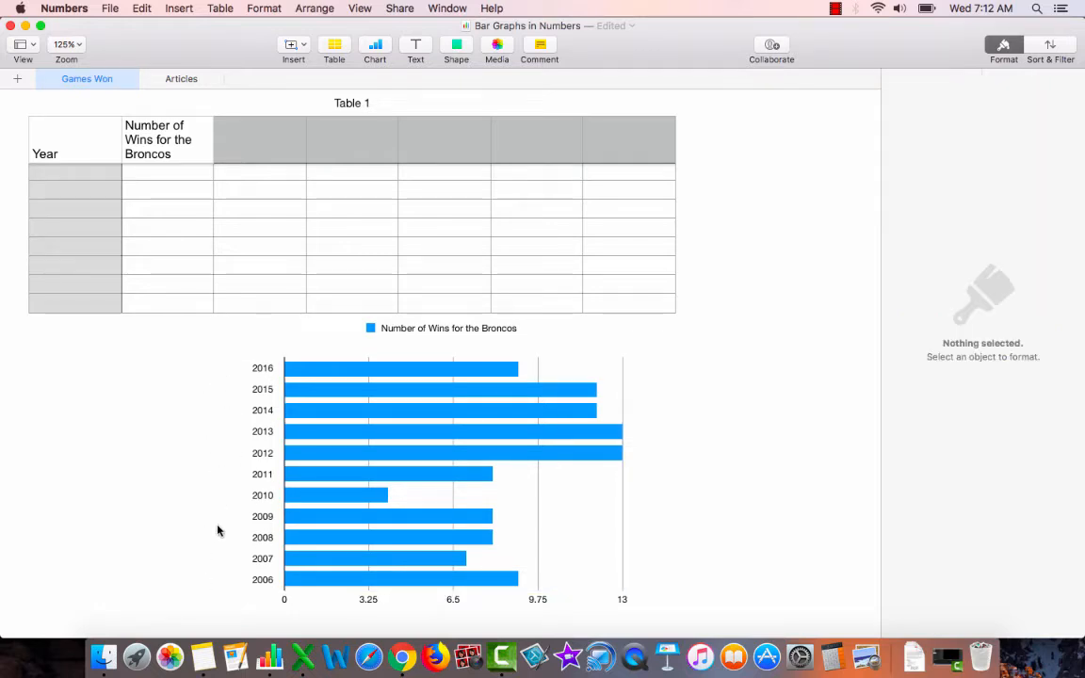
# Step: Show the category (Y) axis name on the Broncos wins bar chart and change its text to "Years"
pyautogui.click(352, 417)
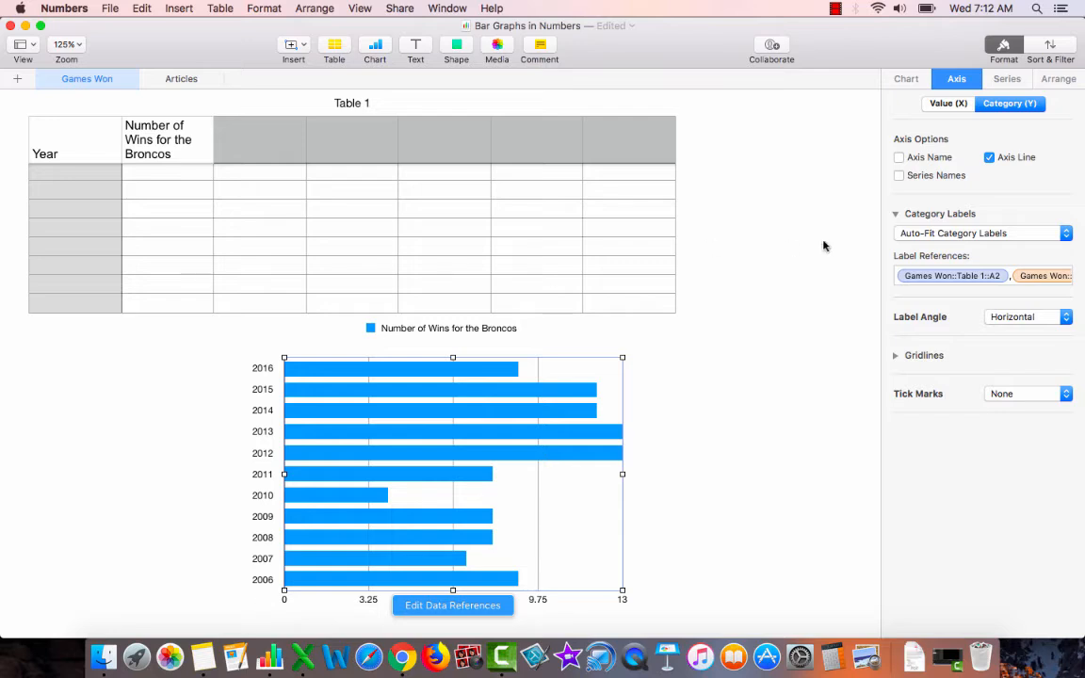
pyautogui.click(898, 157)
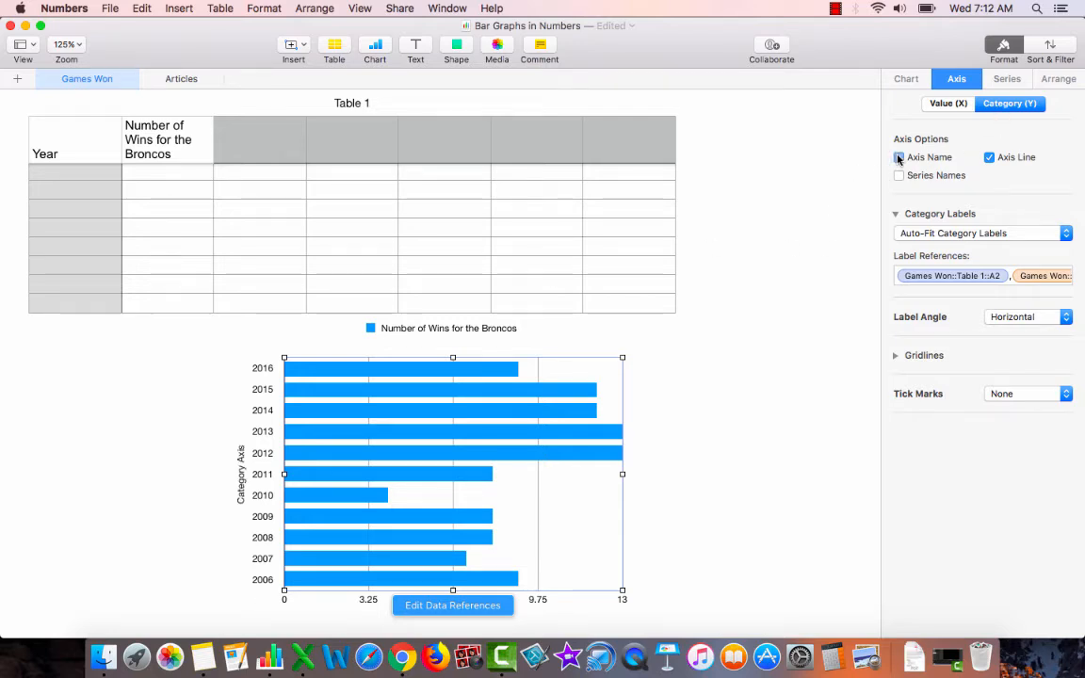
pyautogui.click(242, 471)
pyautogui.doubleClick(242, 471)
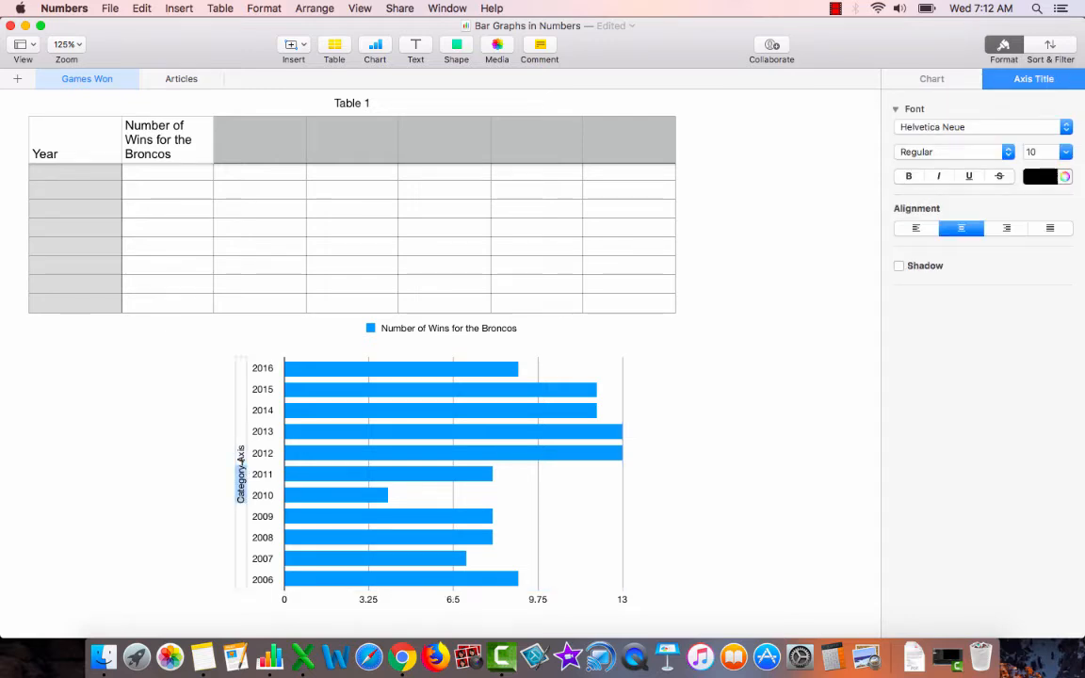
pyautogui.click(232, 453)
pyautogui.click(242, 457)
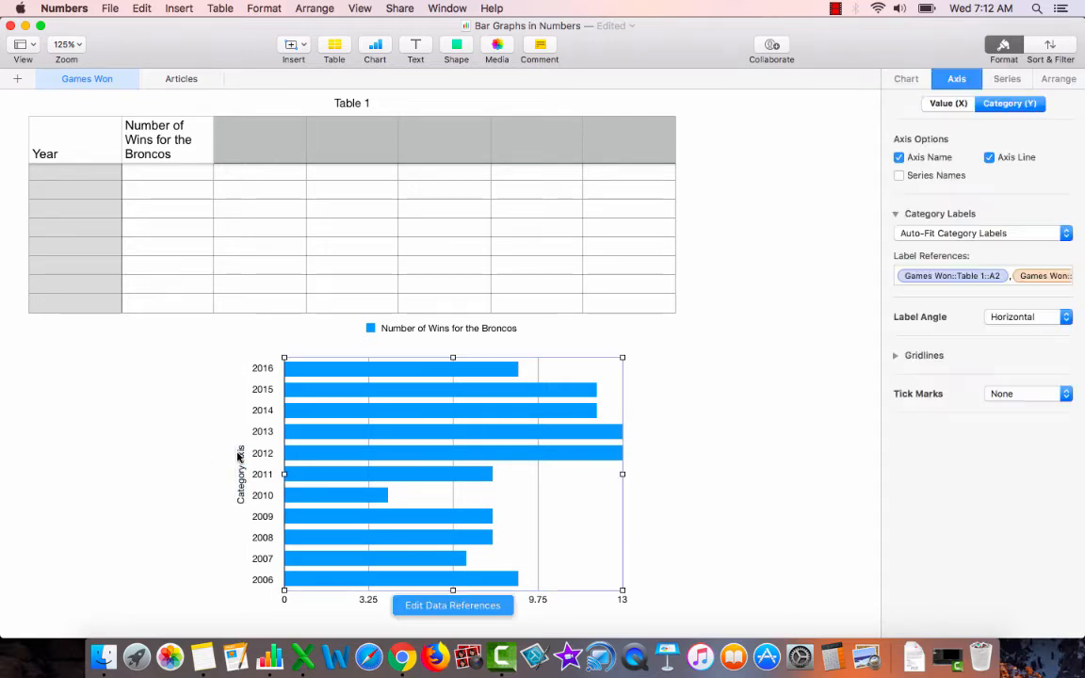
pyautogui.click(242, 457)
pyautogui.doubleClick(242, 455)
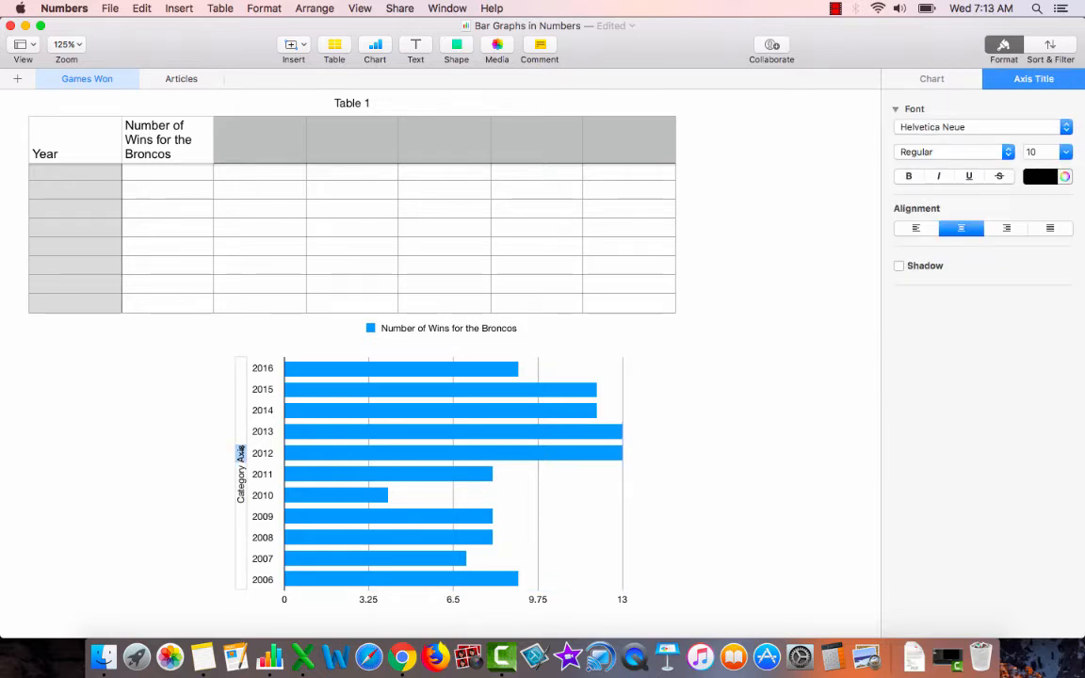
pyautogui.click(207, 457)
pyautogui.click(242, 457)
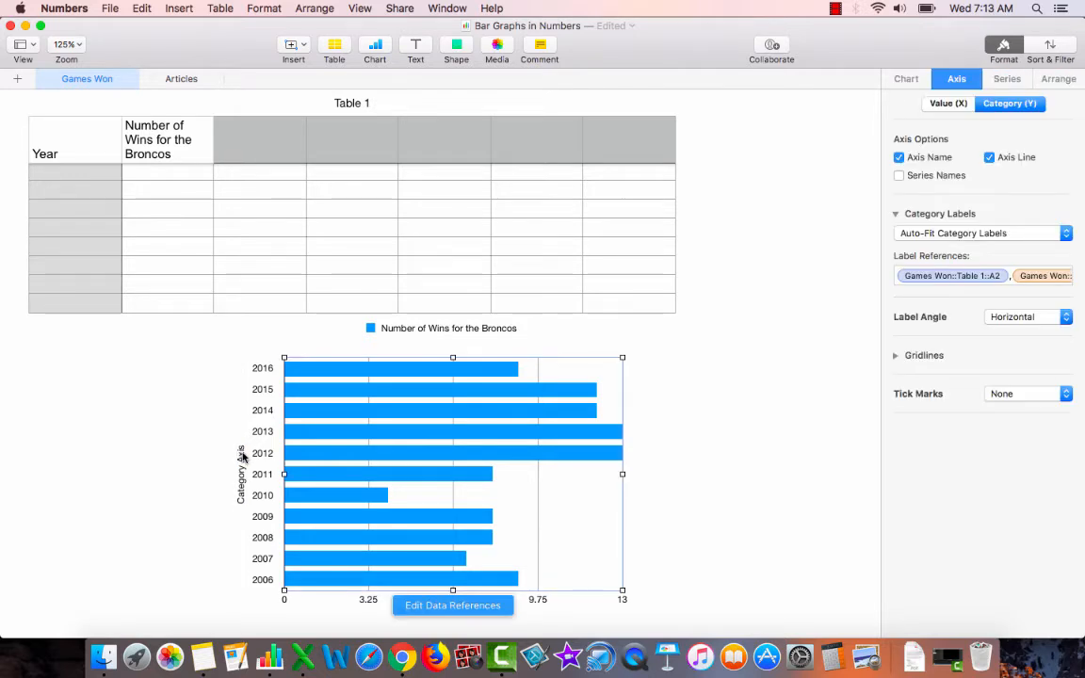
pyautogui.click(242, 457)
pyautogui.doubleClick(242, 455)
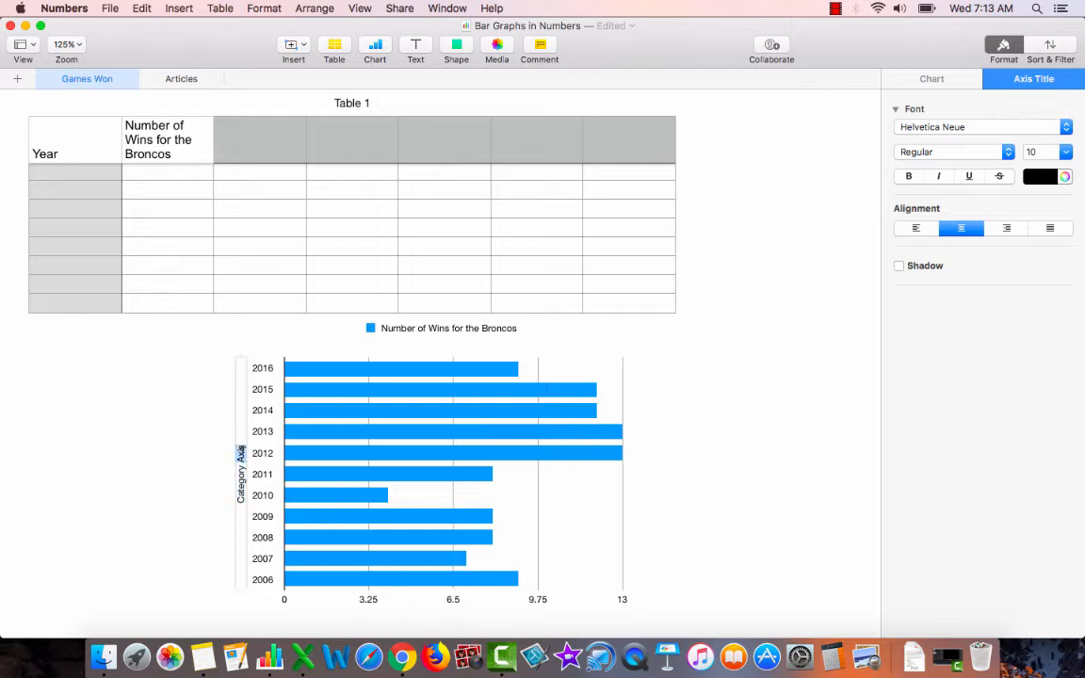
pyautogui.press('BackSpace')
pyautogui.press('BackSpace')
pyautogui.press('BackSpace')
pyautogui.press('BackSpace')
pyautogui.press('BackSpace')
pyautogui.press('BackSpace')
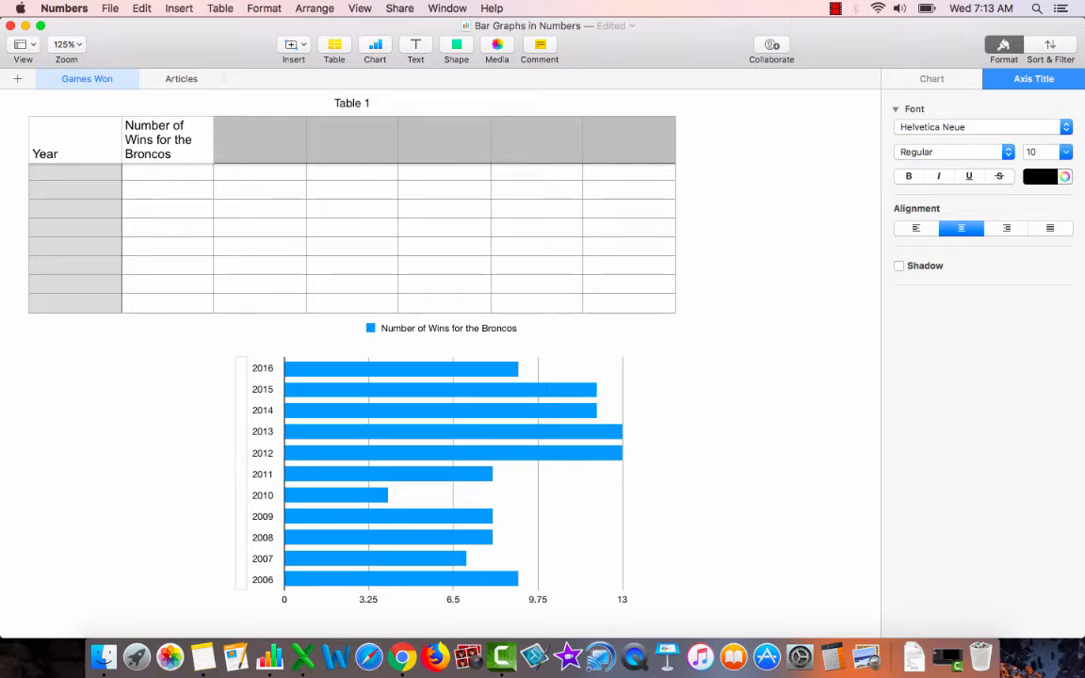
pyautogui.write('Year')
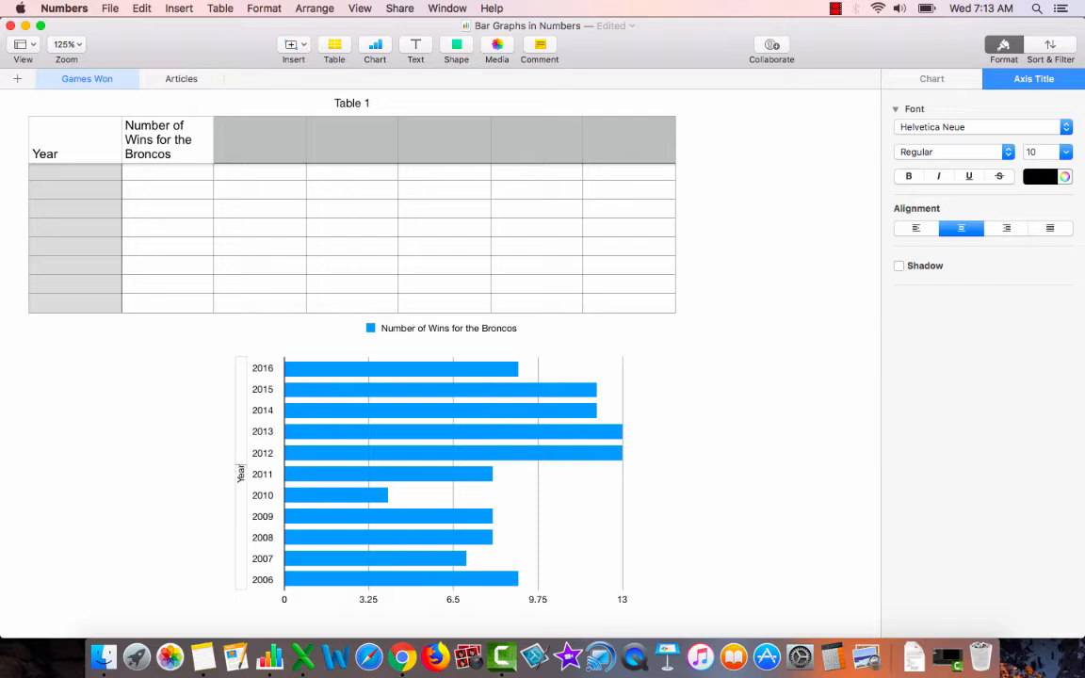
pyautogui.write('s')
pyautogui.click(184, 465)
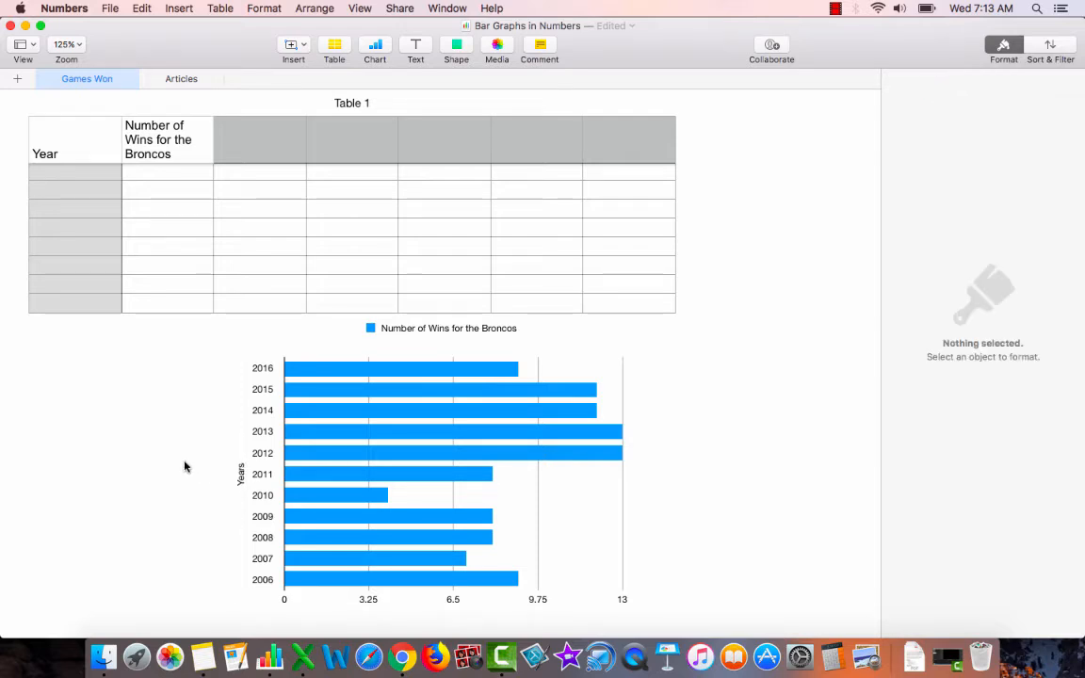
# Step: Show the value (X) axis name on the Broncos wins bar chart and change its text to "Number of Wins"
pyautogui.click(345, 462)
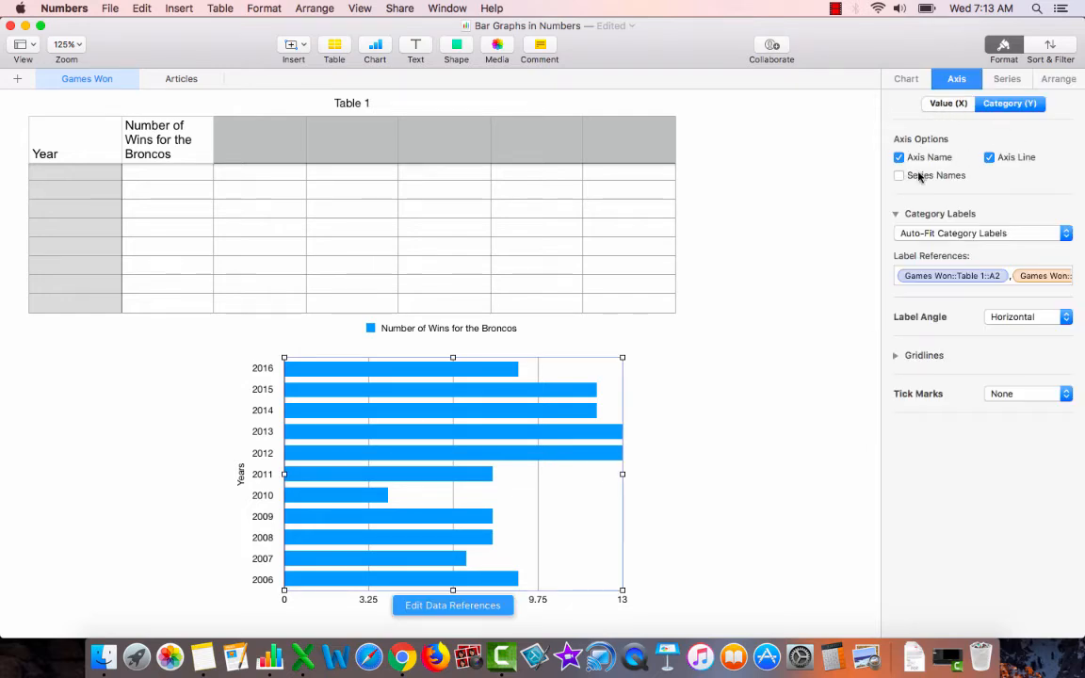
pyautogui.click(938, 105)
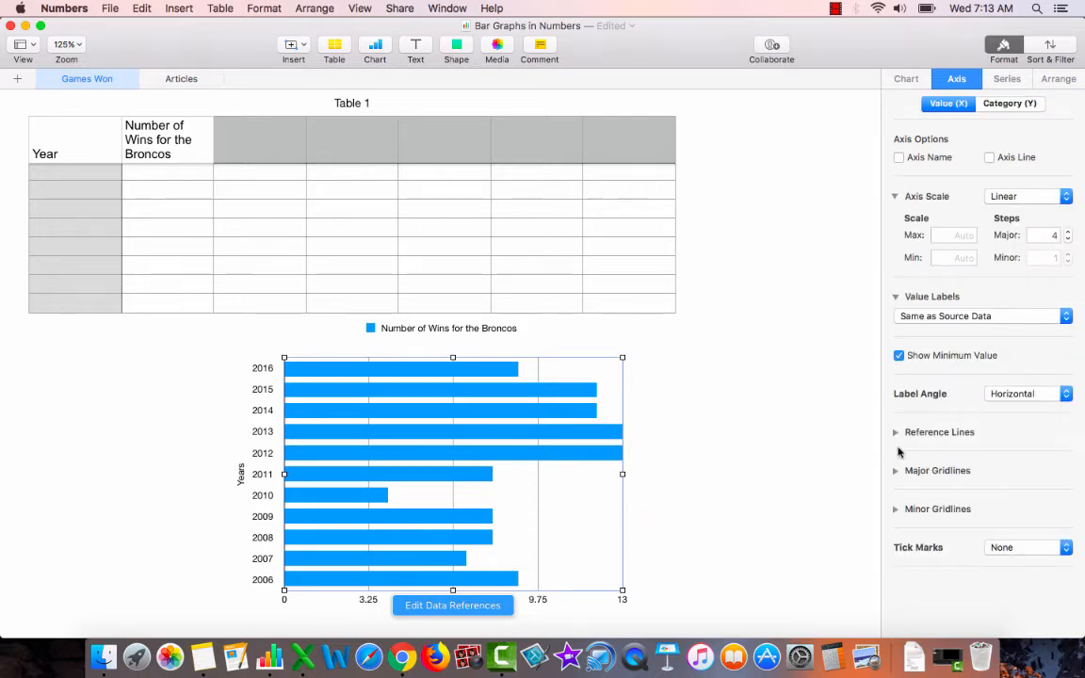
pyautogui.click(899, 158)
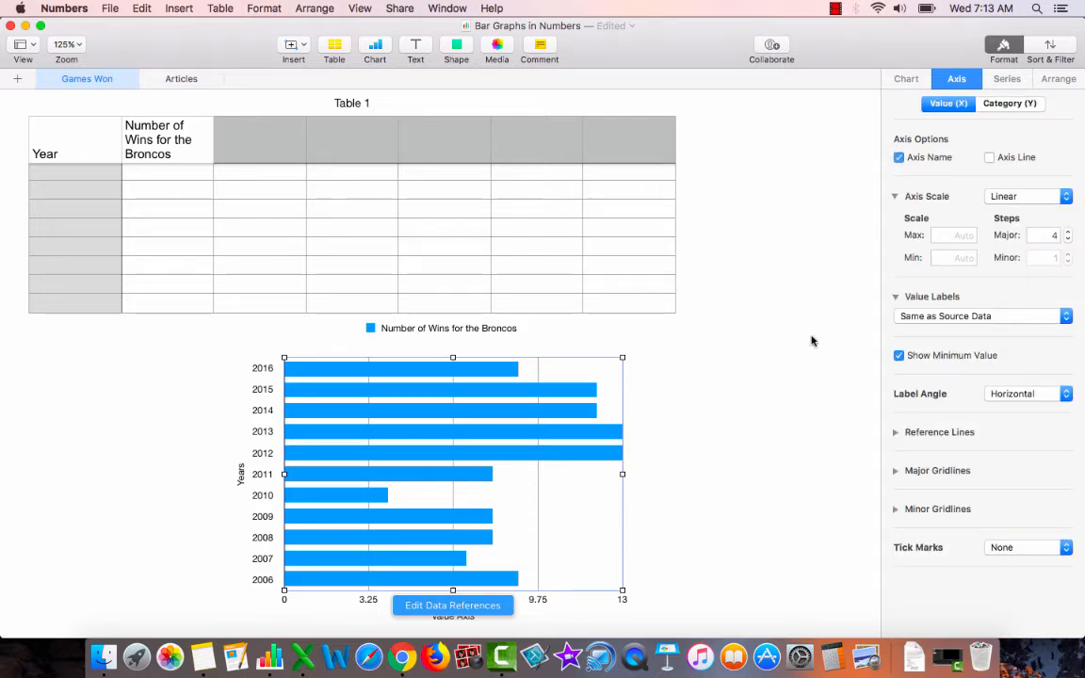
pyautogui.scroll(-2, 763, 449)
pyautogui.click(644, 529)
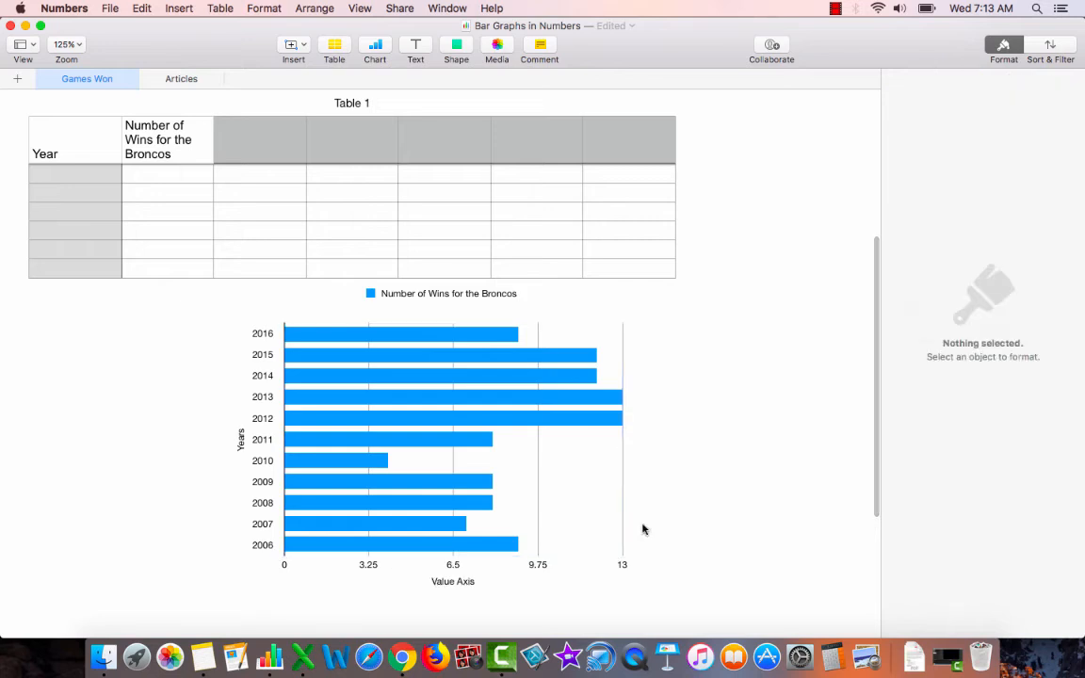
pyautogui.click(458, 583)
pyautogui.click(460, 585)
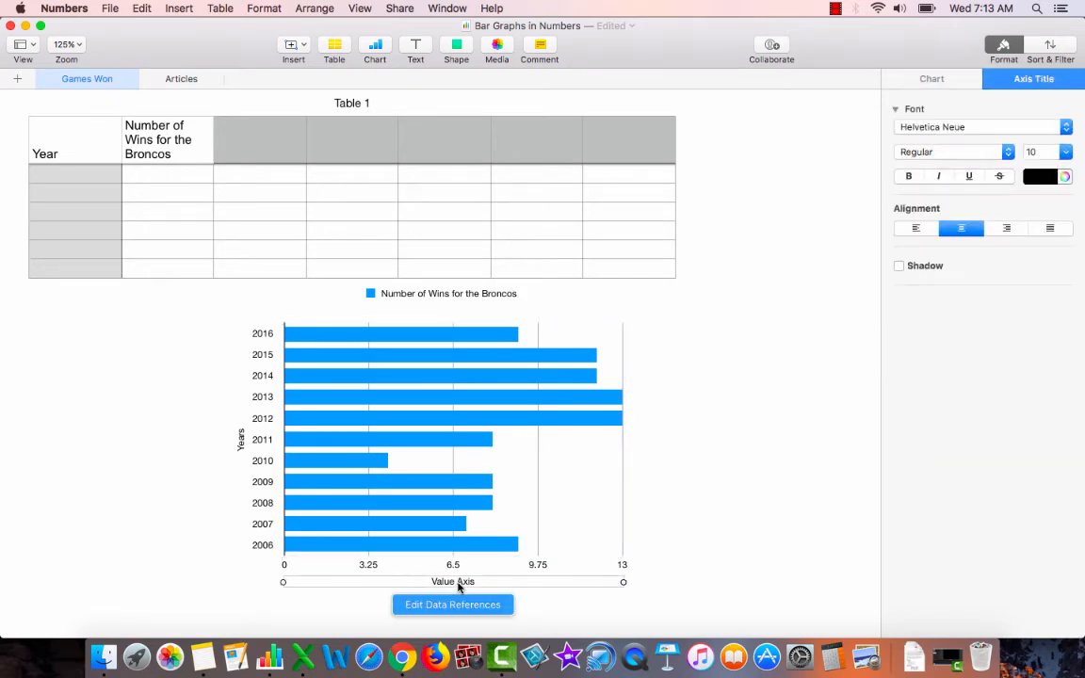
pyautogui.doubleClick(459, 585)
pyautogui.moveTo(459, 582); pyautogui.dragTo(401, 581)
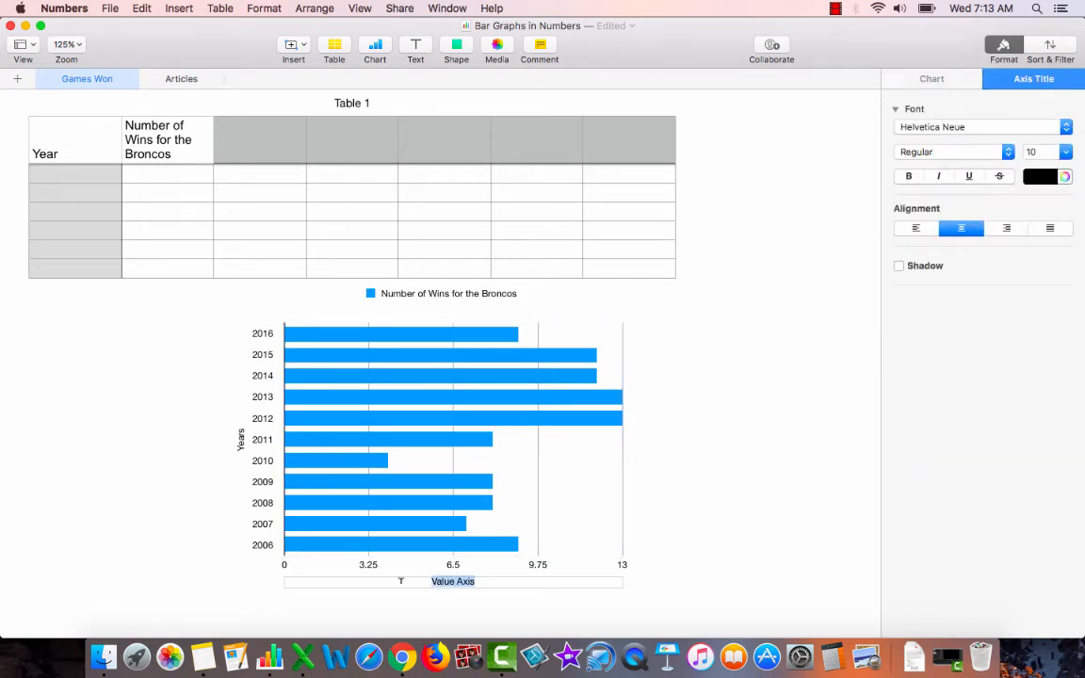
pyautogui.write('Number of Wins')
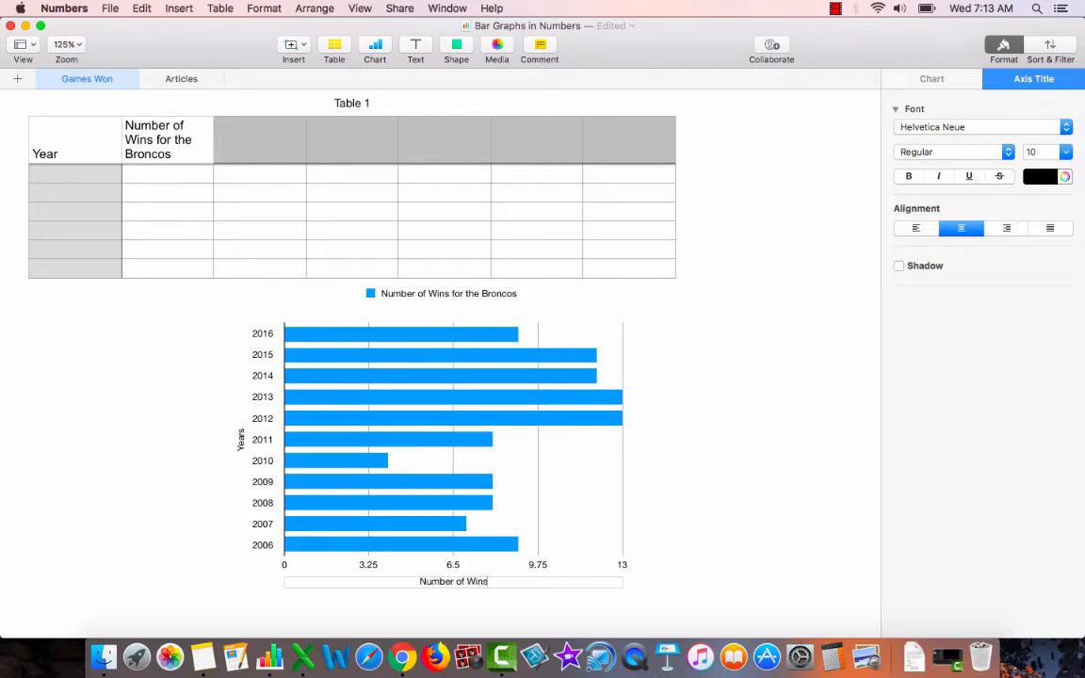
pyautogui.click(179, 544)
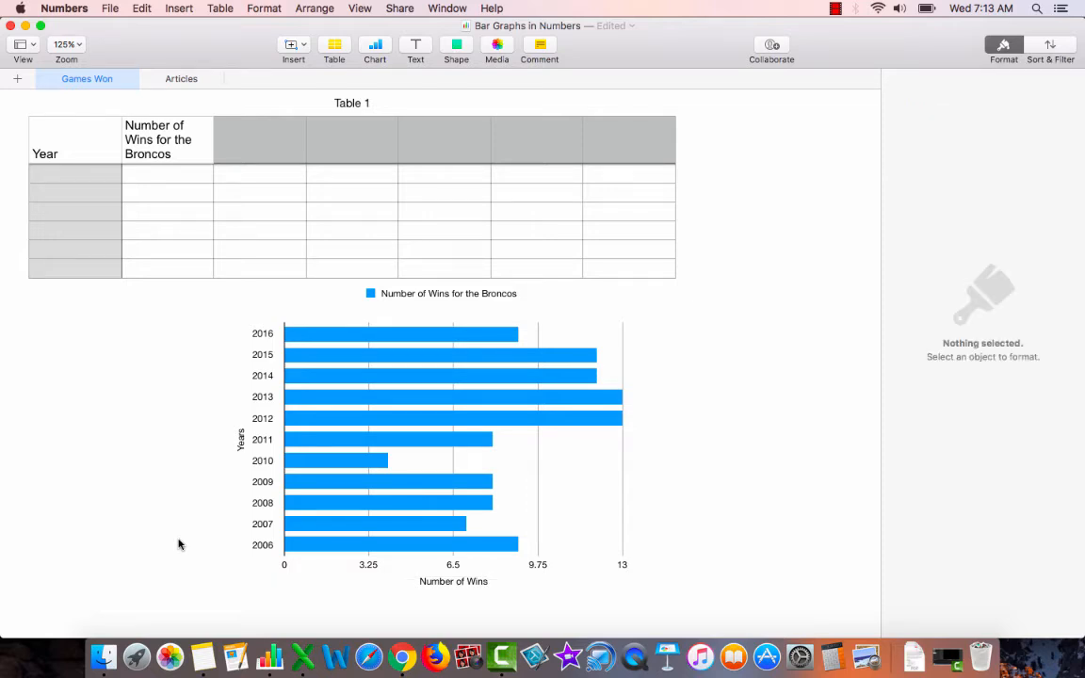
pyautogui.click(835, 8)
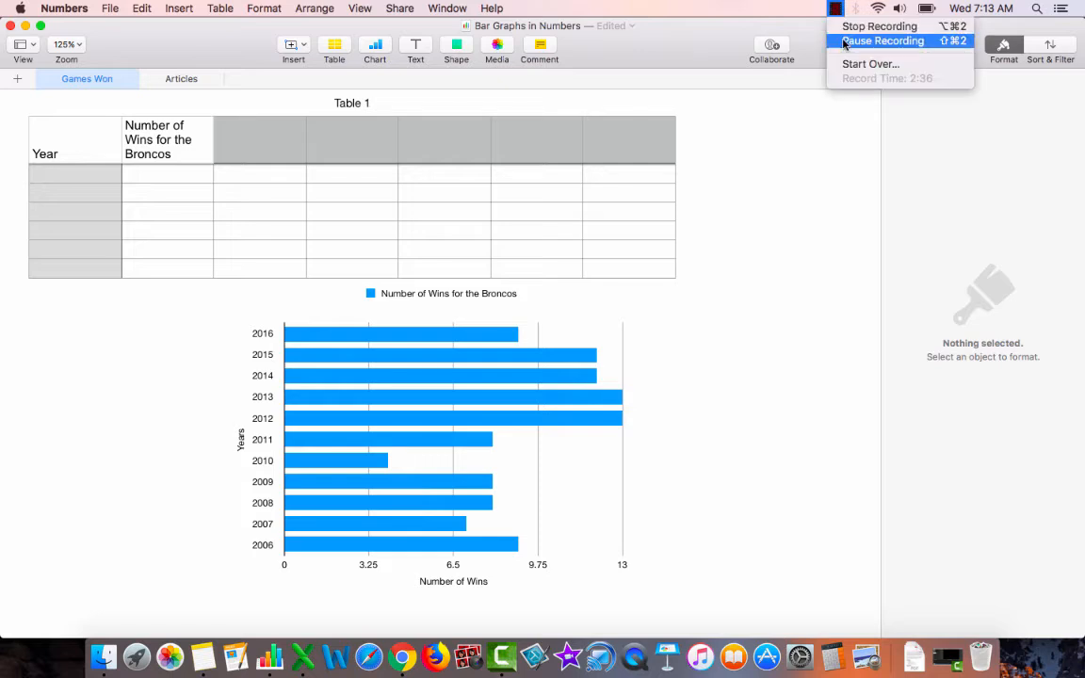
pyautogui.click(845, 42)
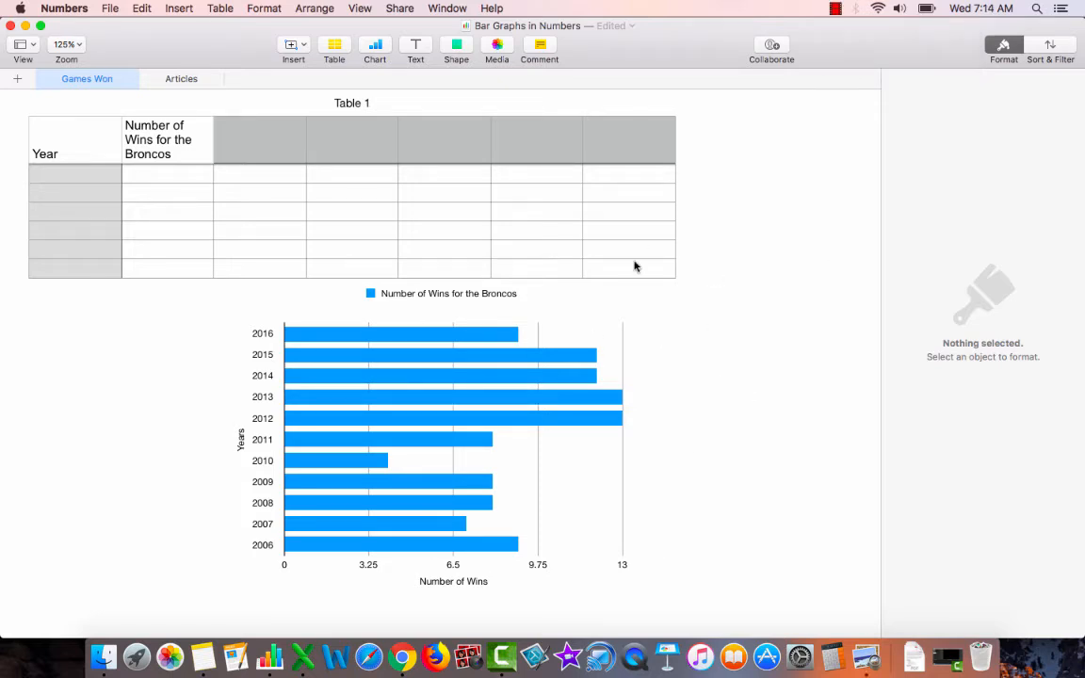
# Step: Insert a 2D column chart from the Articles sheet data in A1:C12, and move it rightward beneath the table
pyautogui.click(176, 81)
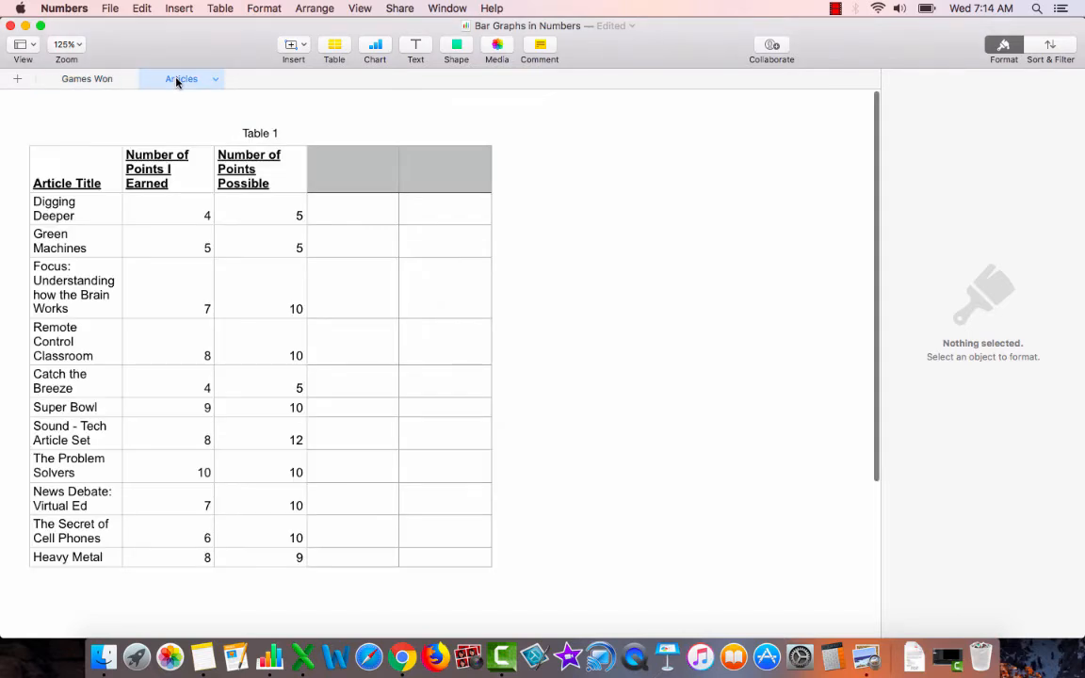
pyautogui.click(66, 164)
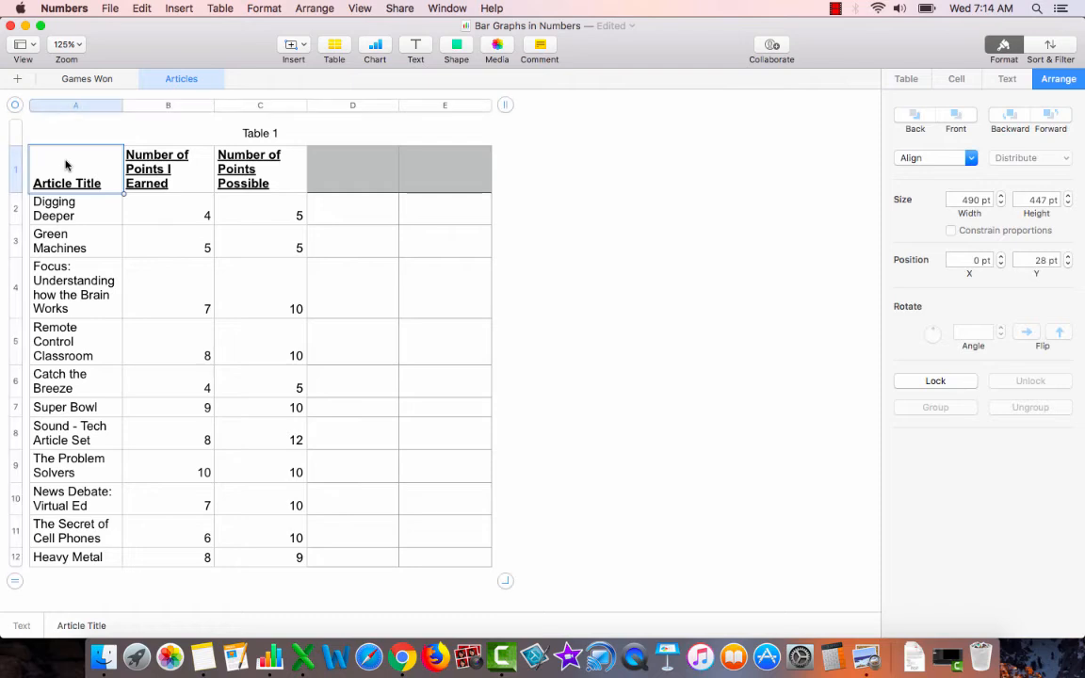
pyautogui.moveTo(66, 165); pyautogui.dragTo(248, 571)
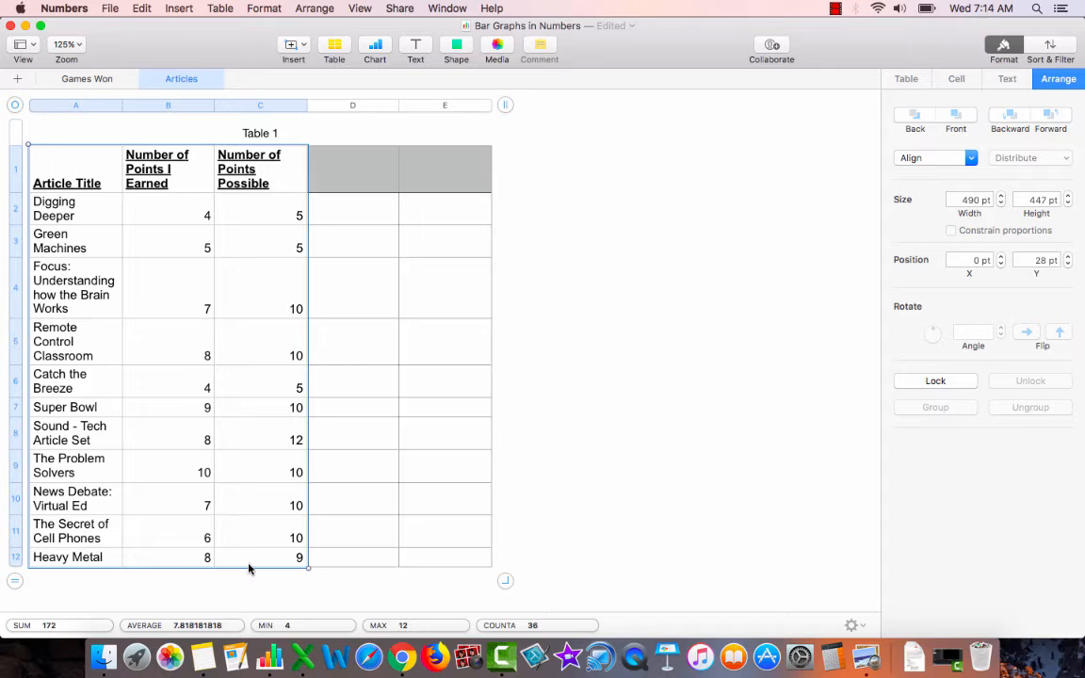
pyautogui.click(374, 46)
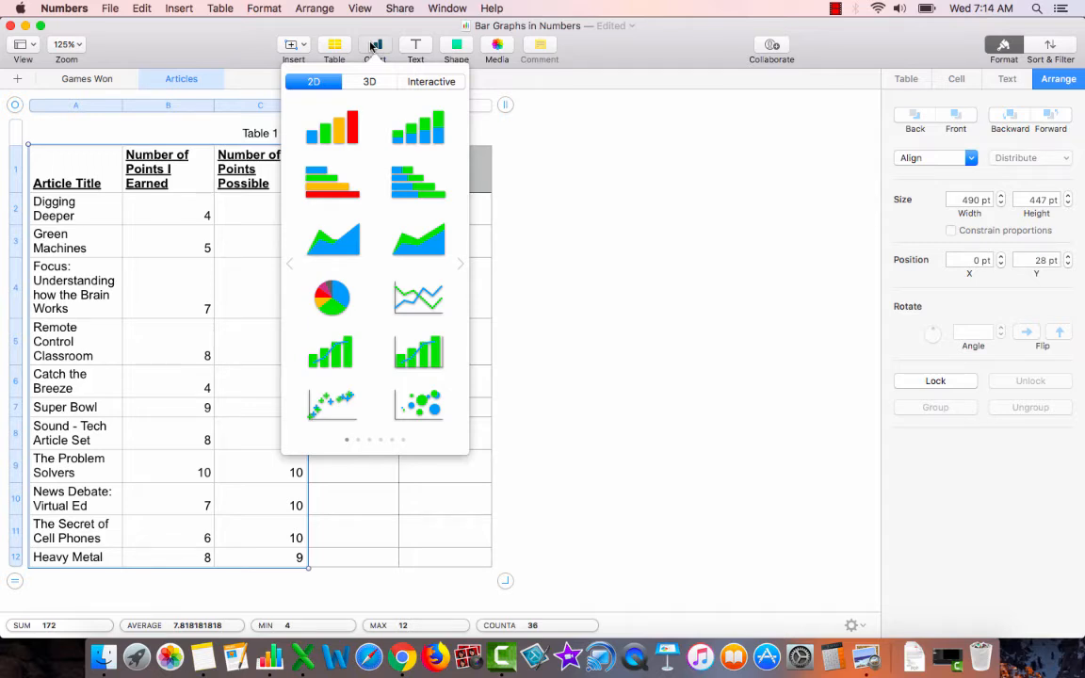
pyautogui.click(334, 140)
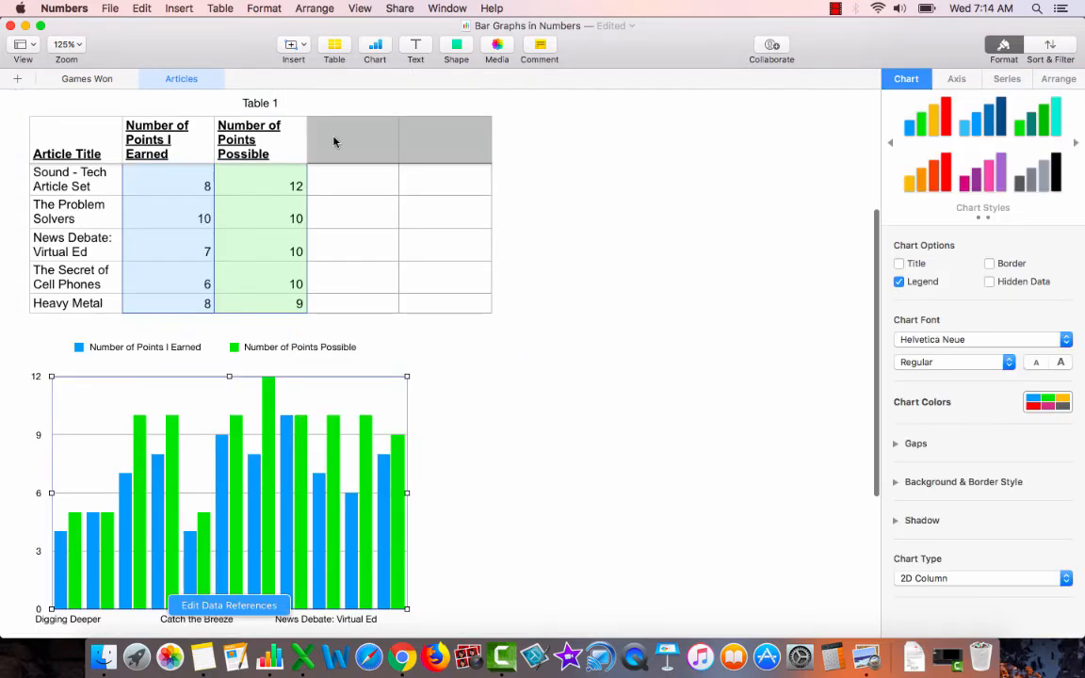
pyautogui.moveTo(294, 465); pyautogui.dragTo(632, 459)
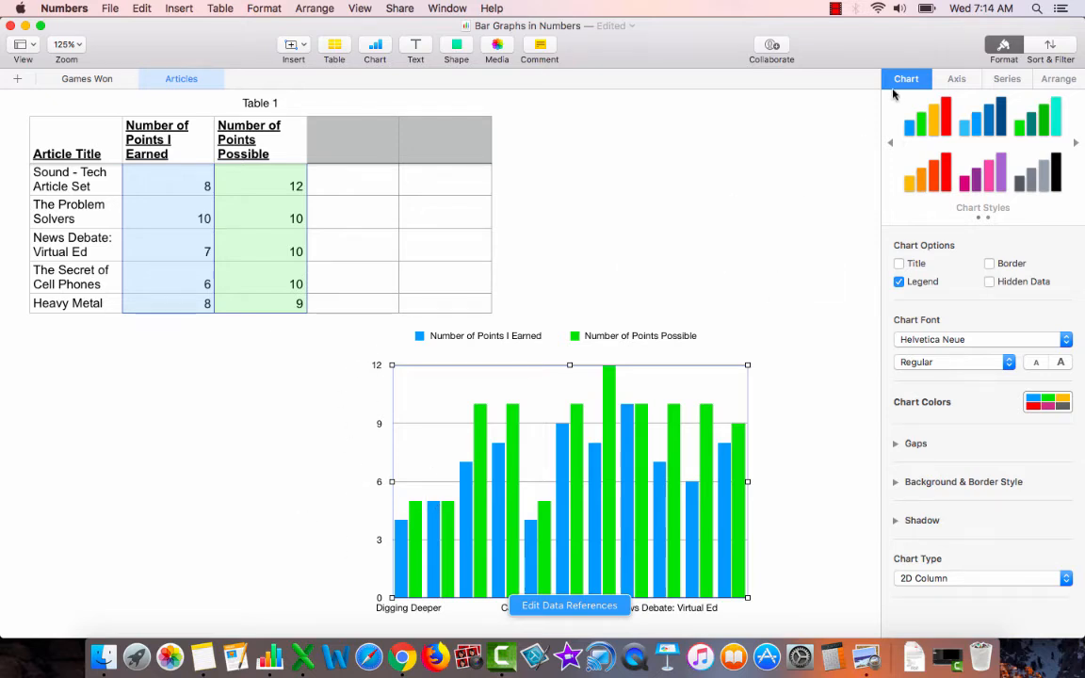
# Step: Show the value (Y) axis name on the articles column chart and change its text to "Number of Points"
pyautogui.click(957, 79)
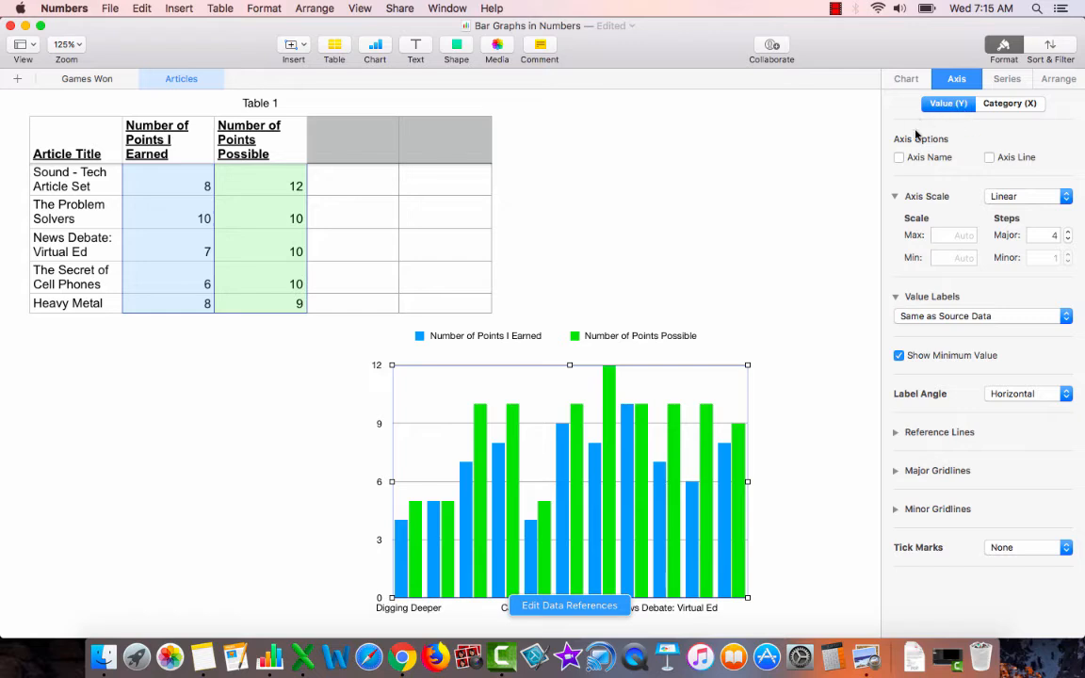
pyautogui.click(899, 158)
pyautogui.click(360, 484)
pyautogui.doubleClick(361, 484)
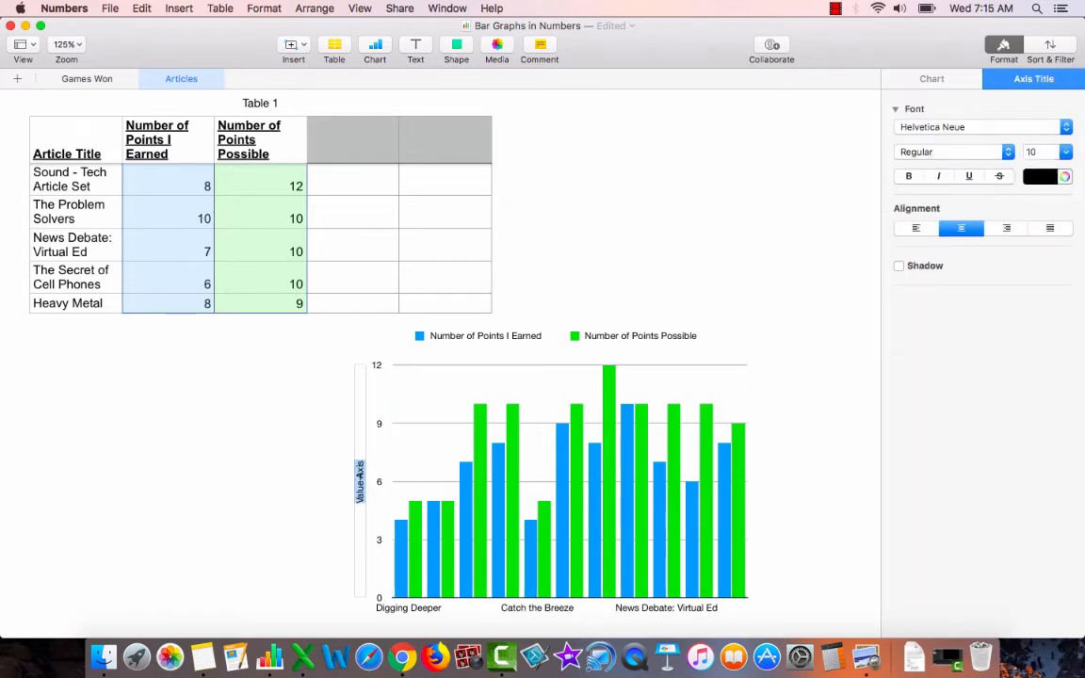
pyautogui.write('Number of Points')
pyautogui.click(243, 501)
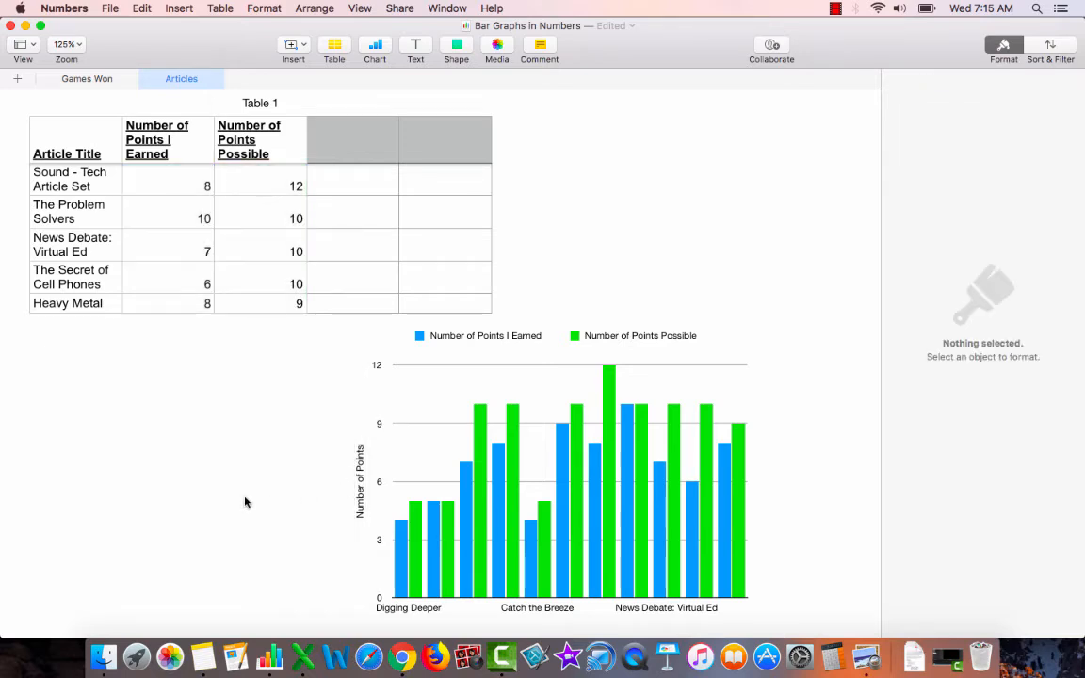
# Step: Show the category (X) axis name on the articles column chart and change its text to "Name of Article"
pyautogui.click(560, 533)
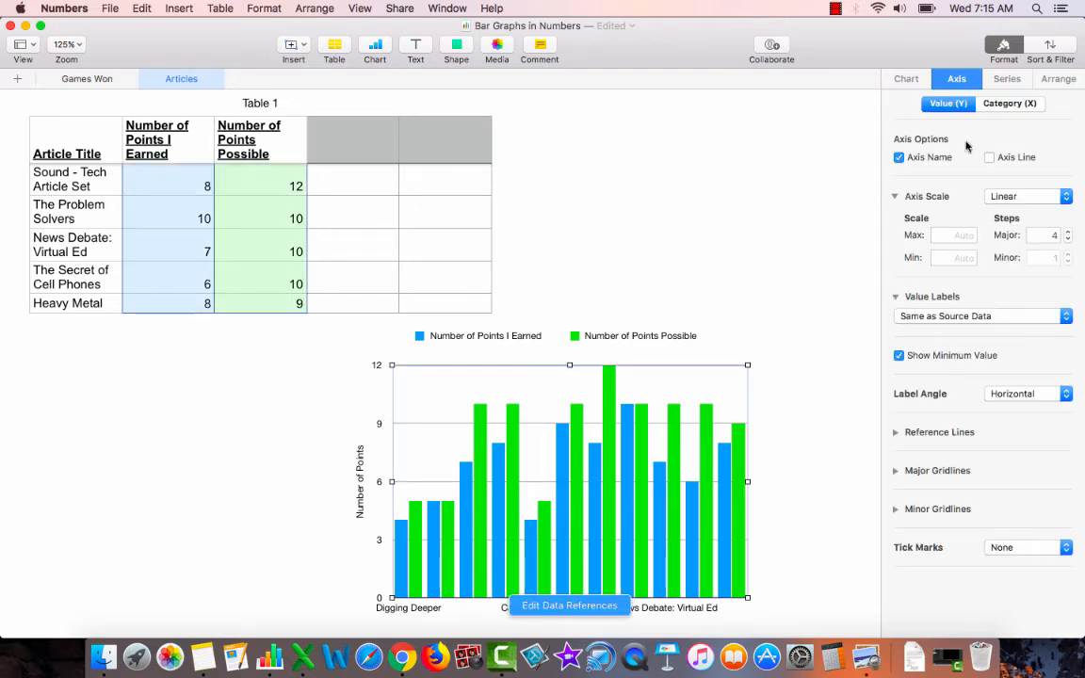
pyautogui.click(1001, 105)
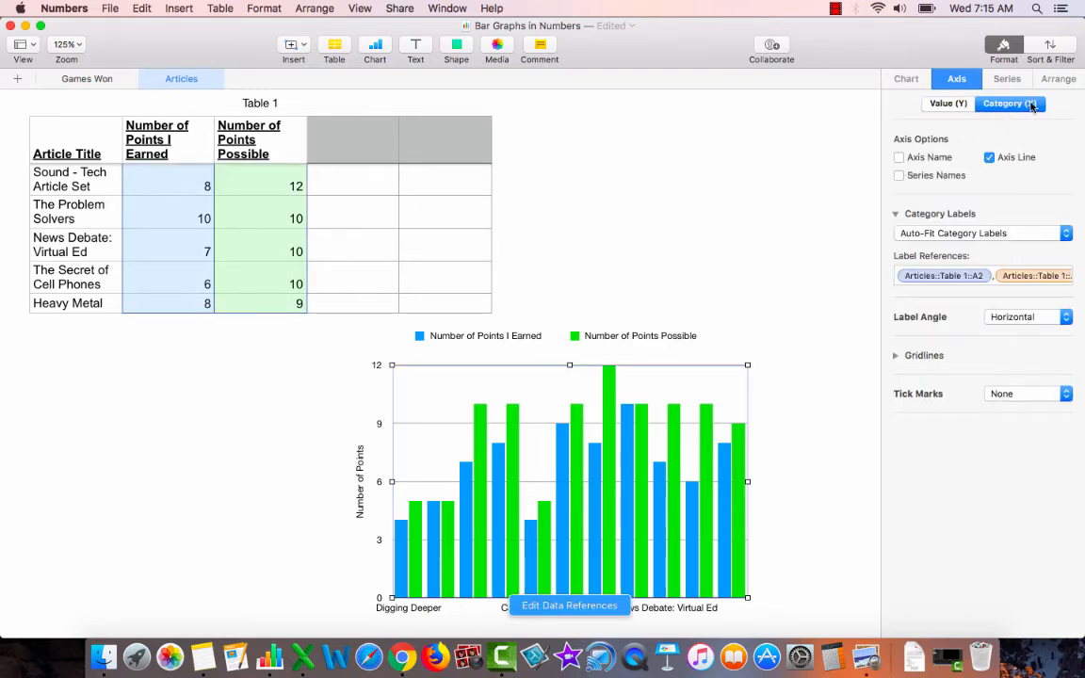
pyautogui.click(899, 158)
pyautogui.scroll(-2, 794, 297)
pyautogui.scroll(-3, 794, 297)
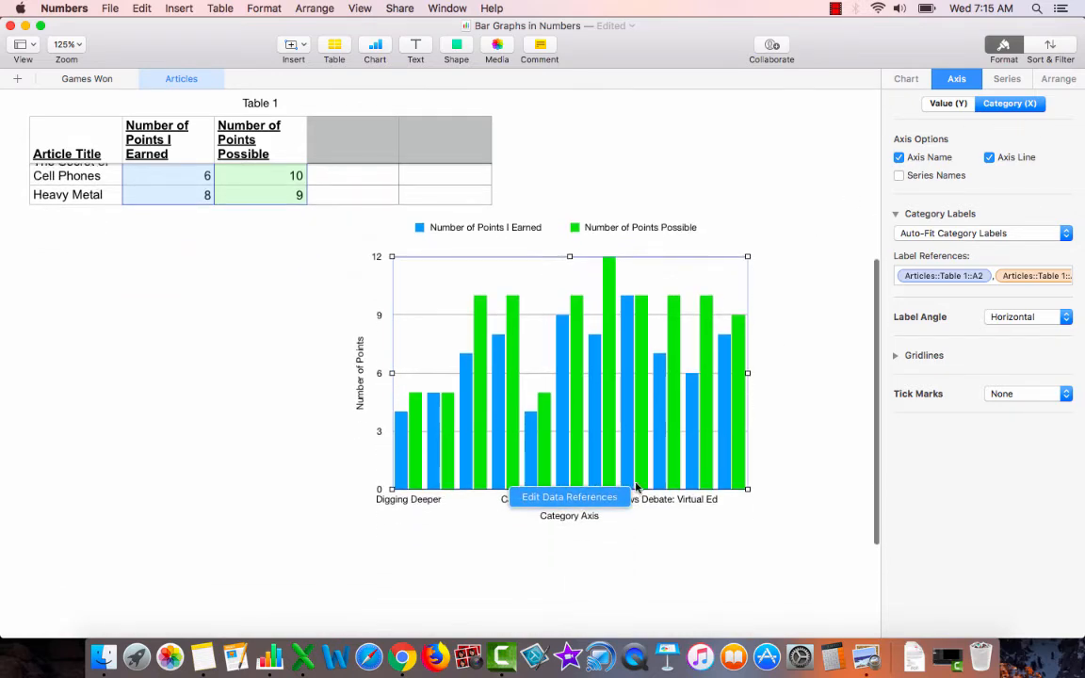
pyautogui.click(581, 516)
pyautogui.click(581, 517)
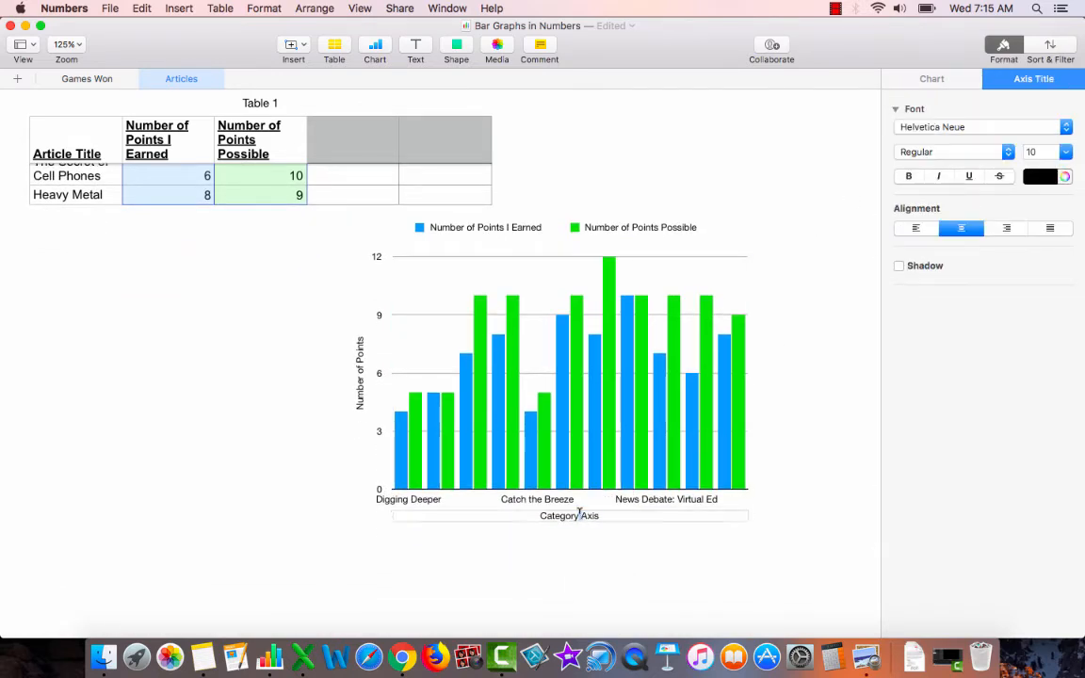
pyautogui.moveTo(612, 511); pyautogui.dragTo(526, 511)
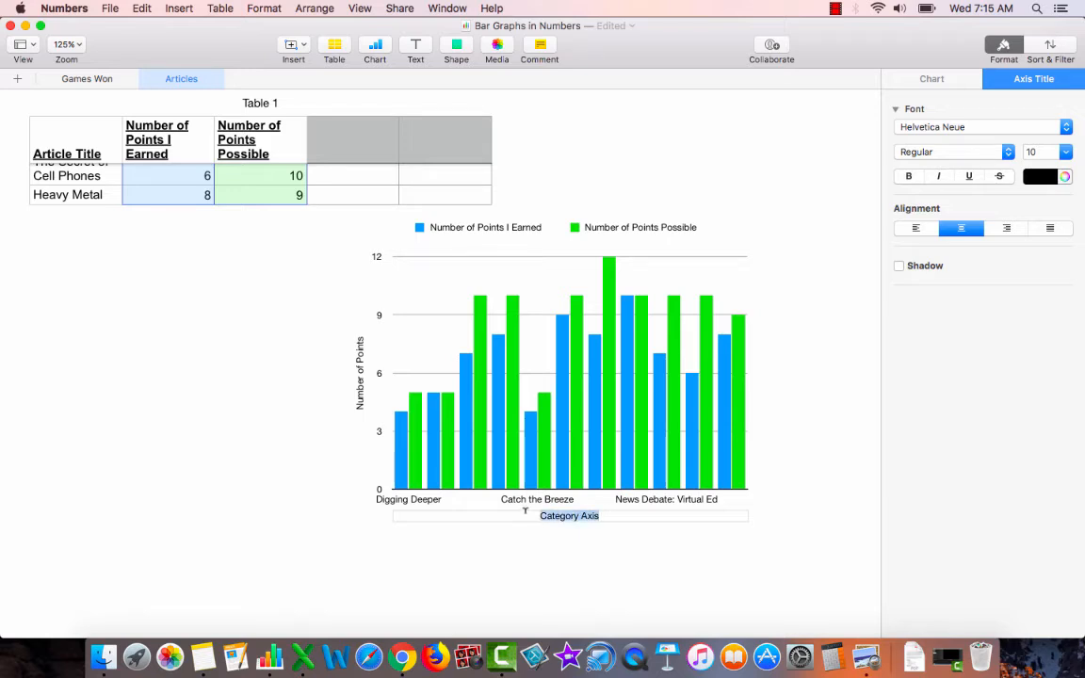
pyautogui.write('B')
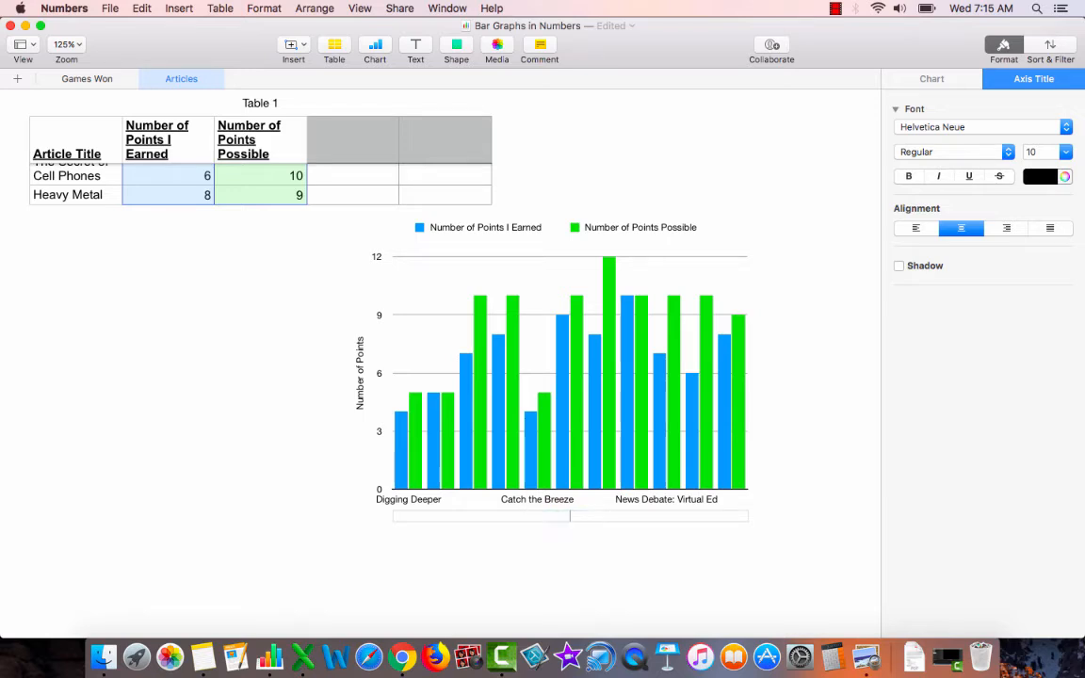
pyautogui.write('ame of Article')
pyautogui.click(453, 564)
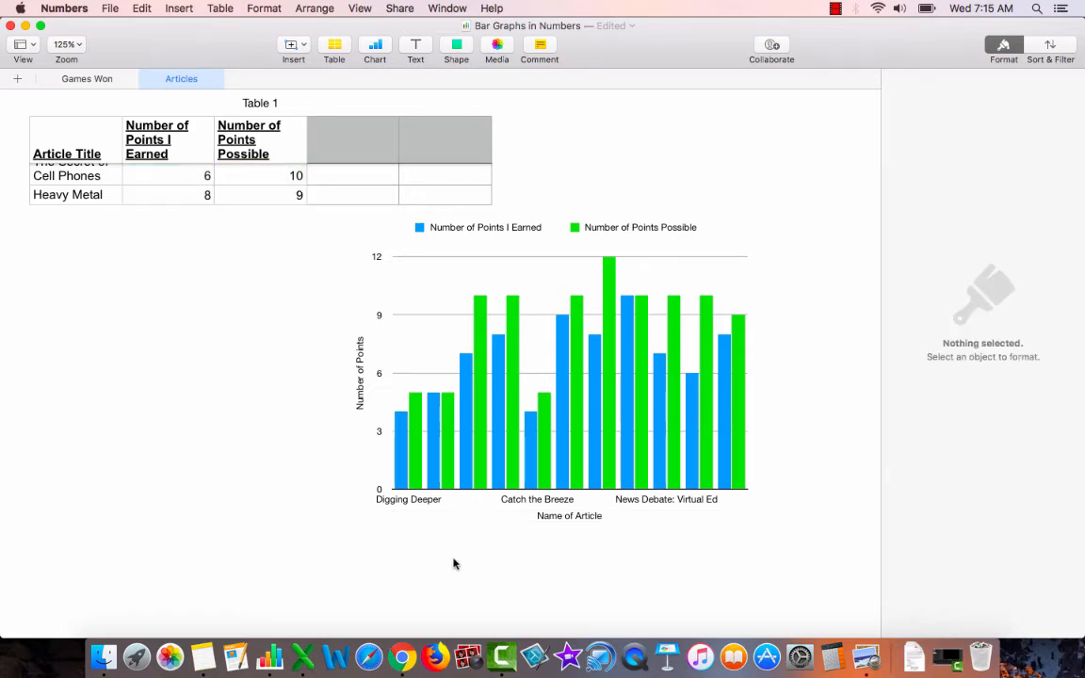
pyautogui.click(664, 504)
pyautogui.click(663, 504)
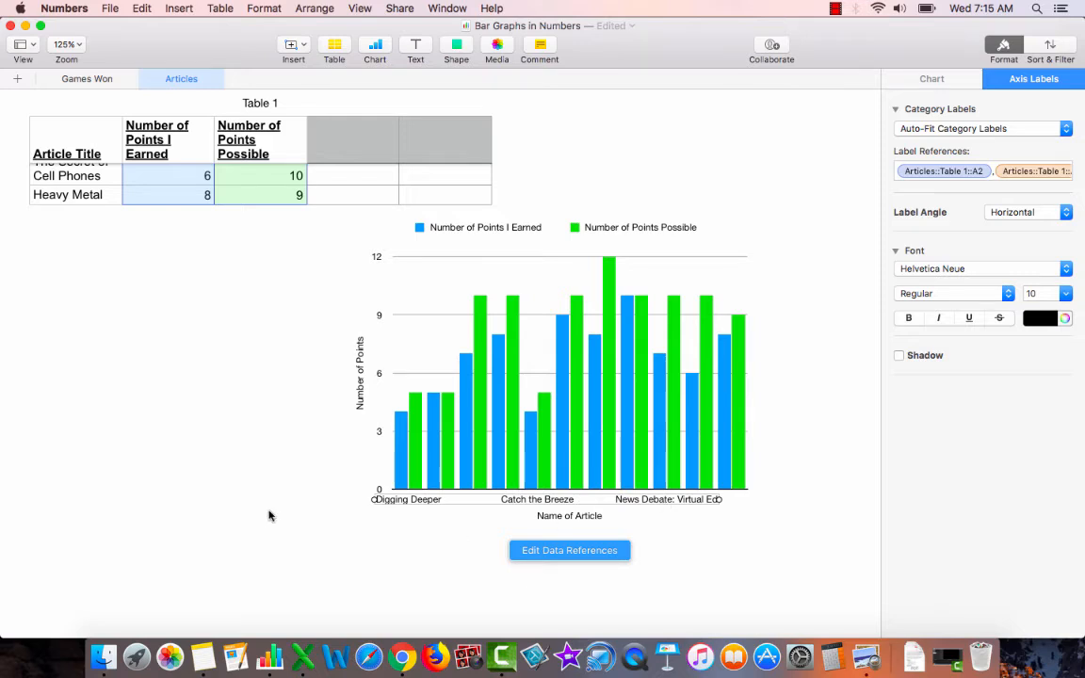
pyautogui.click(241, 462)
pyautogui.click(444, 461)
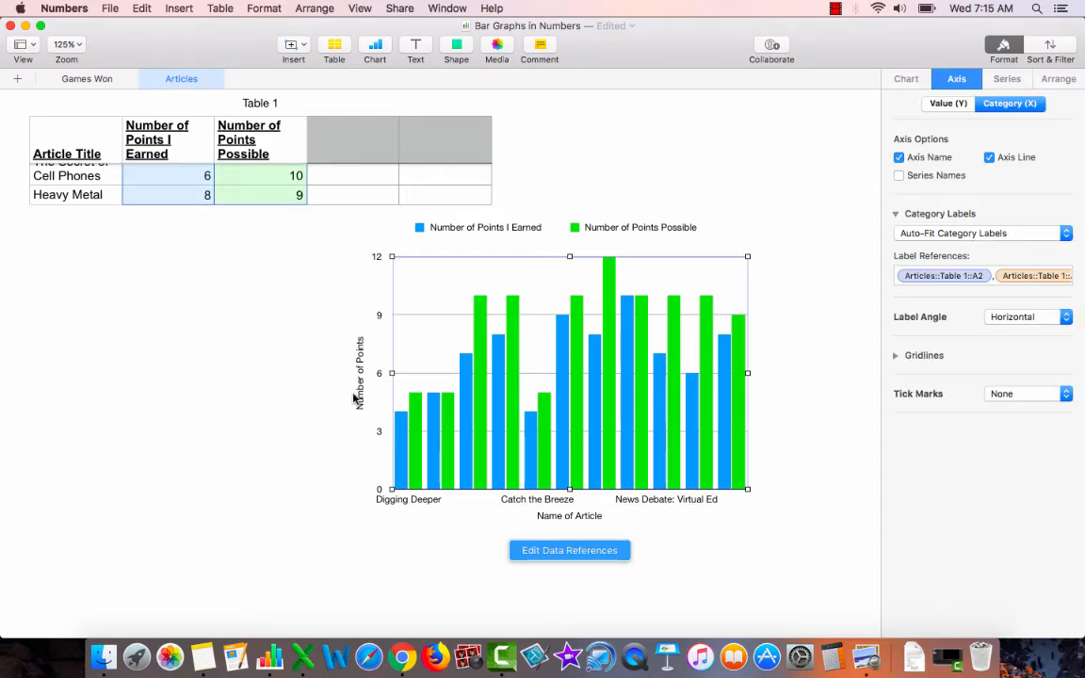
pyautogui.click(318, 355)
pyautogui.click(514, 231)
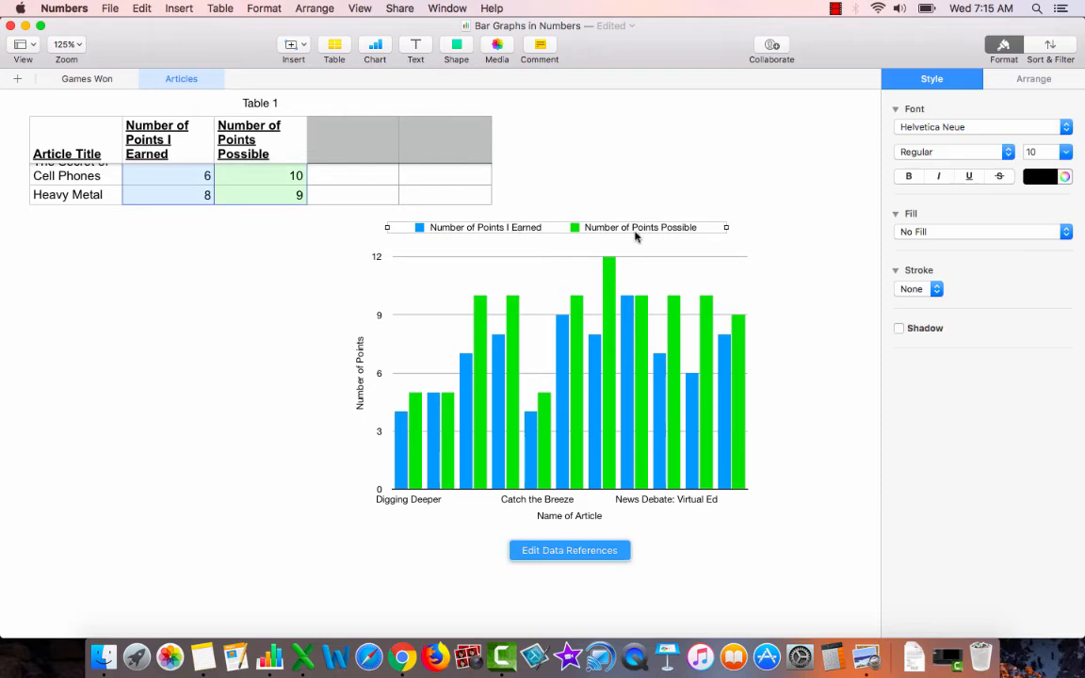
pyautogui.click(638, 366)
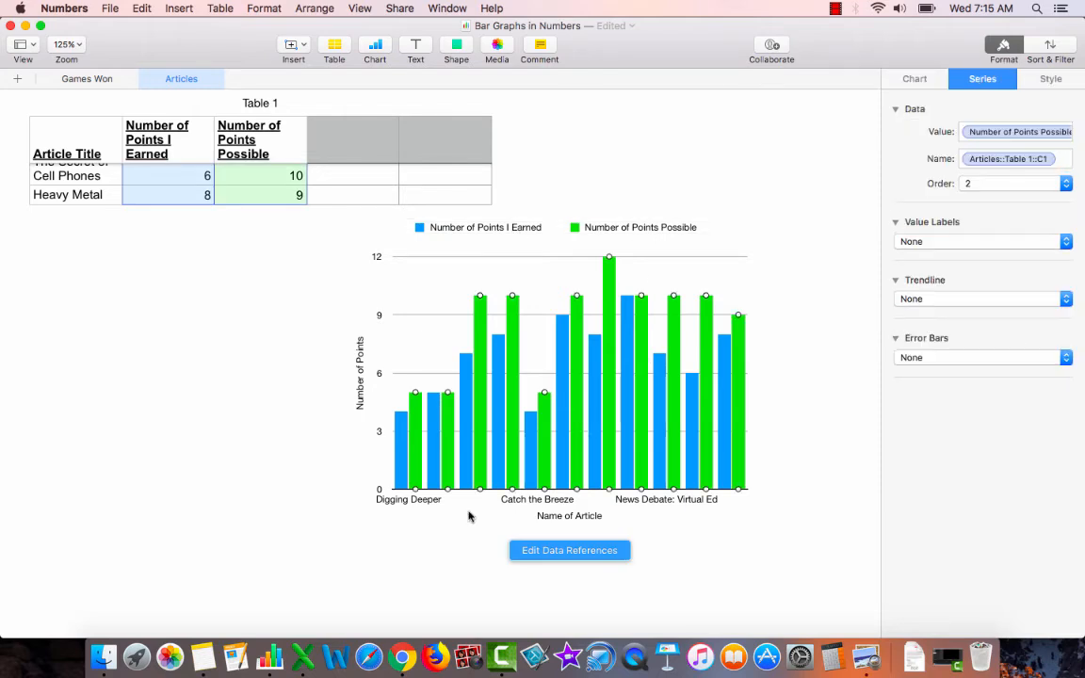
# Step: Try the Right Diagonal and Left Diagonal angles on the articles chart's category labels, and settle on Left Vertical
pyautogui.click(425, 502)
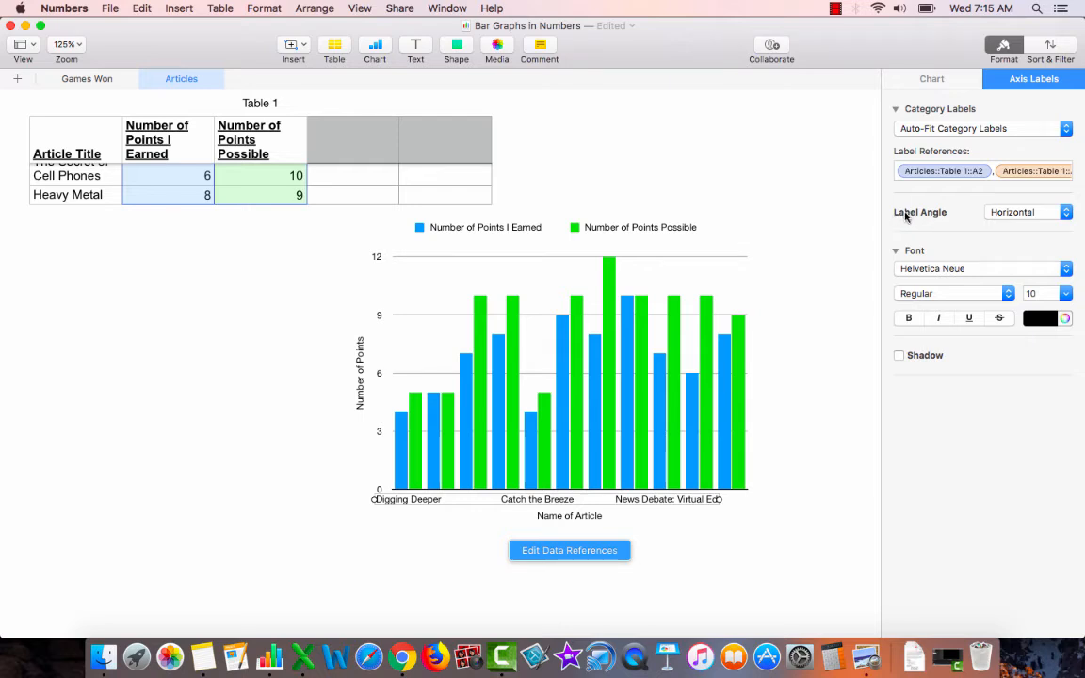
pyautogui.click(1005, 214)
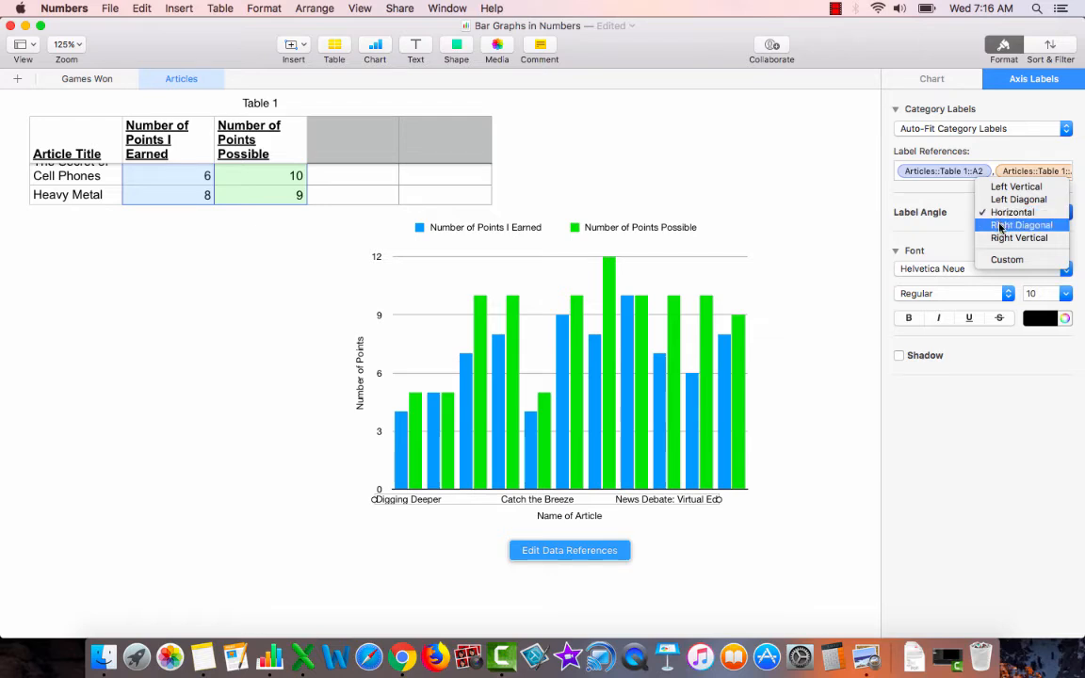
pyautogui.click(1001, 227)
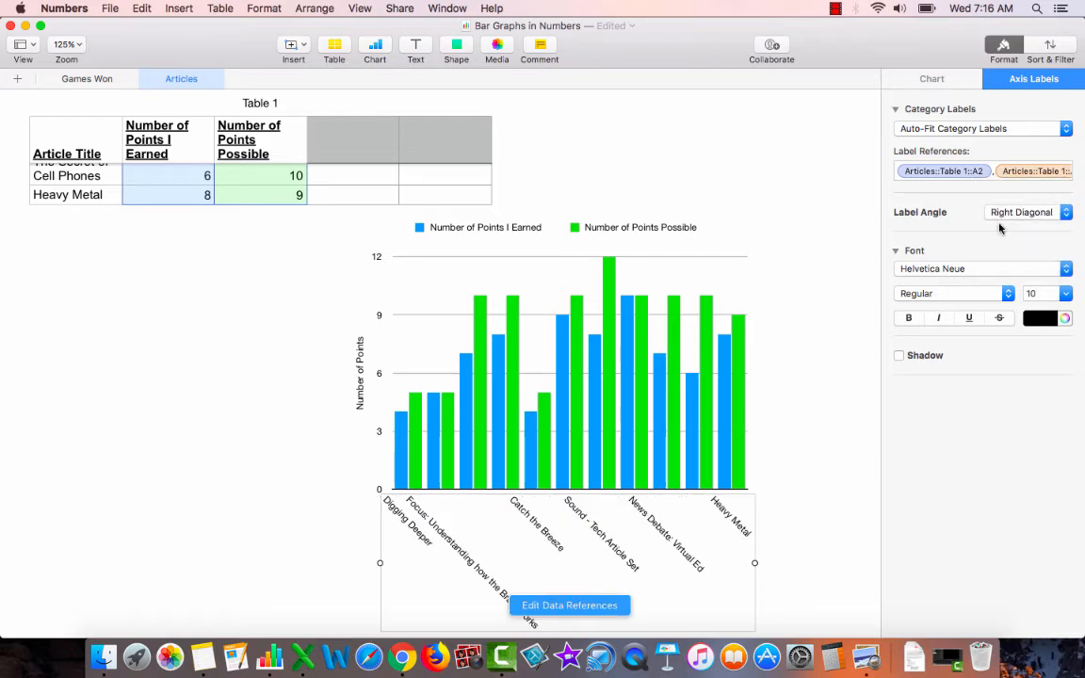
pyautogui.click(1000, 215)
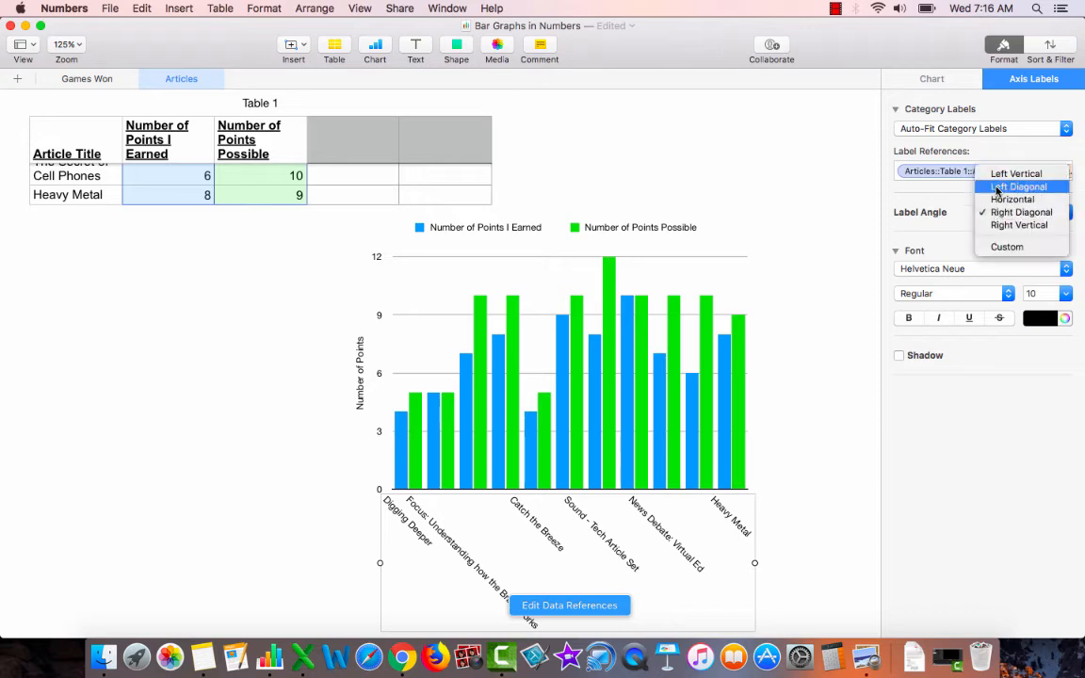
pyautogui.click(1018, 186)
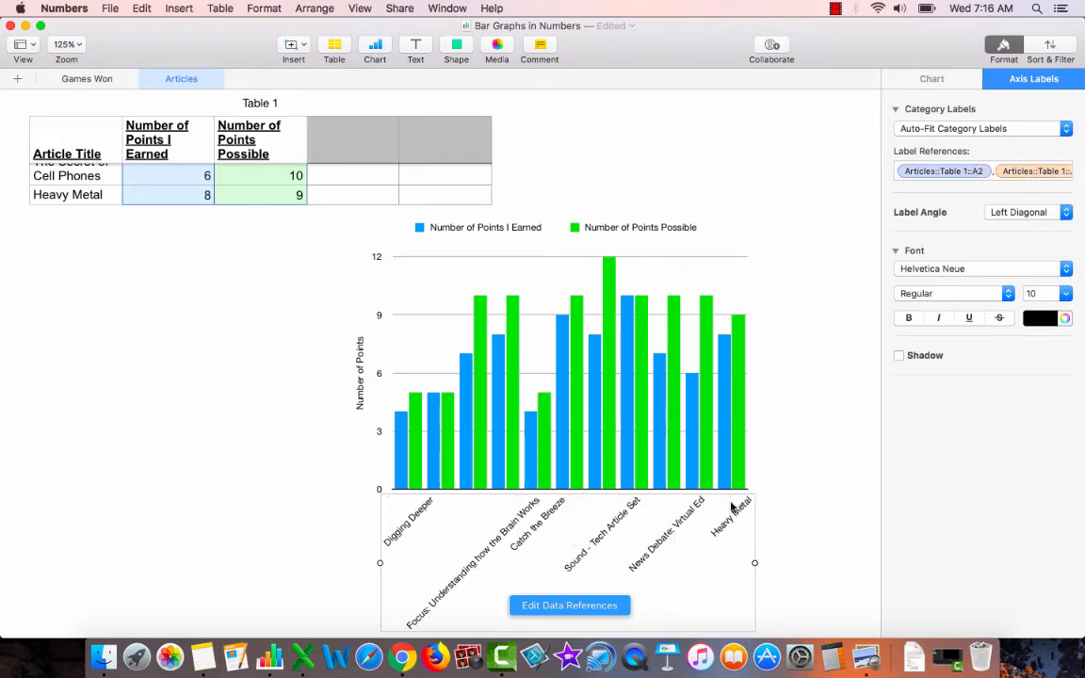
pyautogui.click(1009, 213)
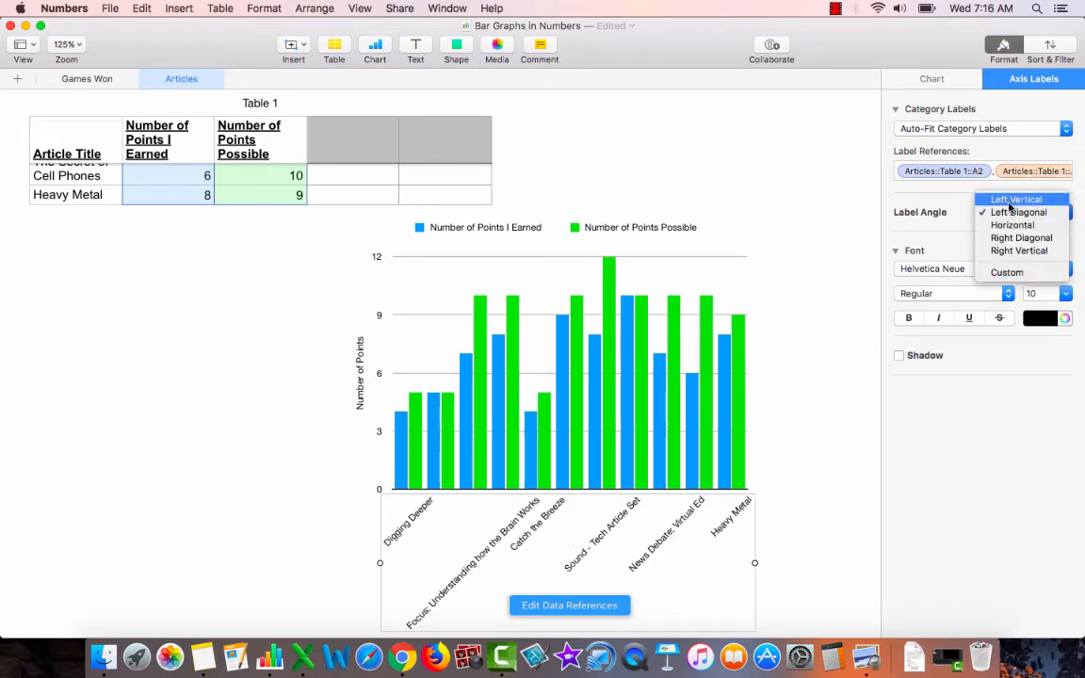
pyautogui.click(1009, 201)
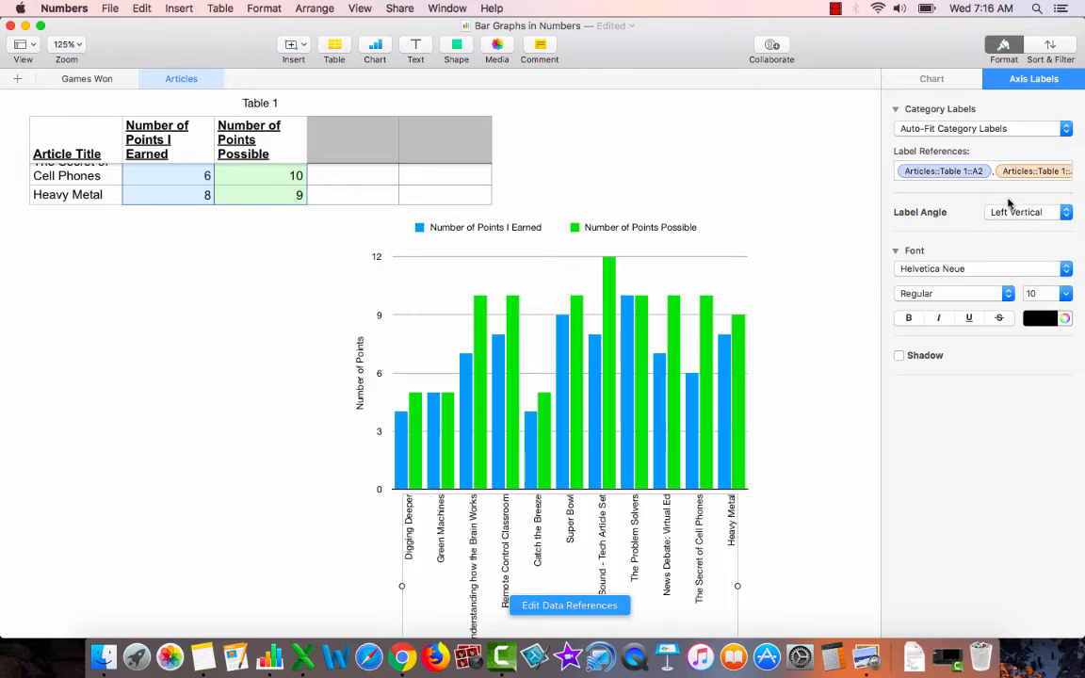
pyautogui.scroll(-4, 860, 381)
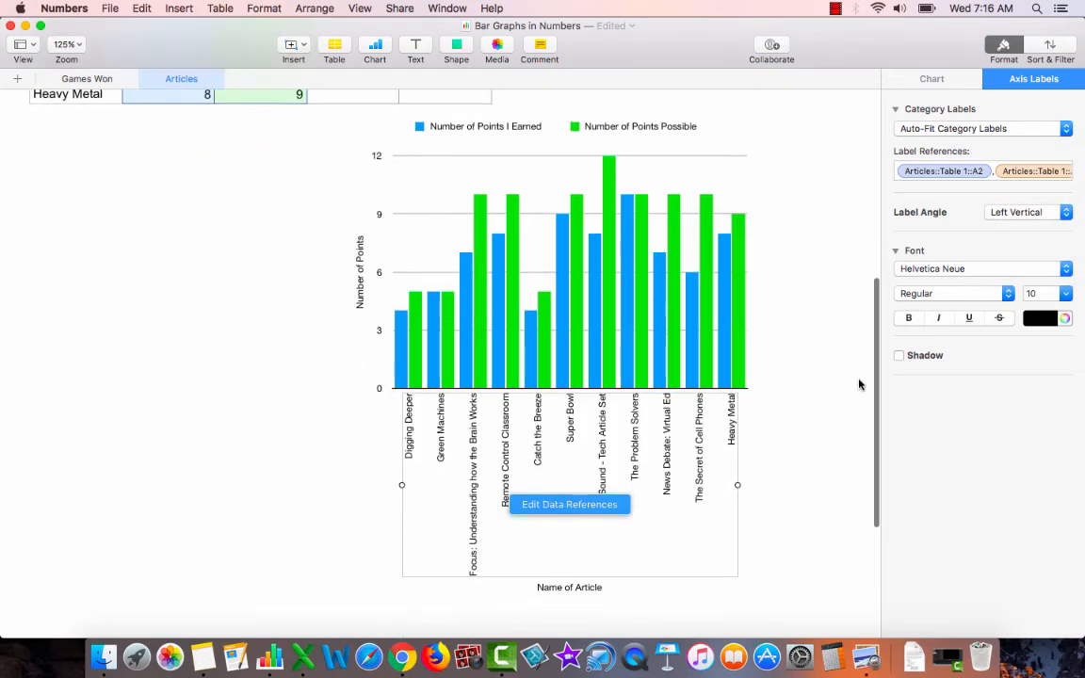
pyautogui.click(860, 385)
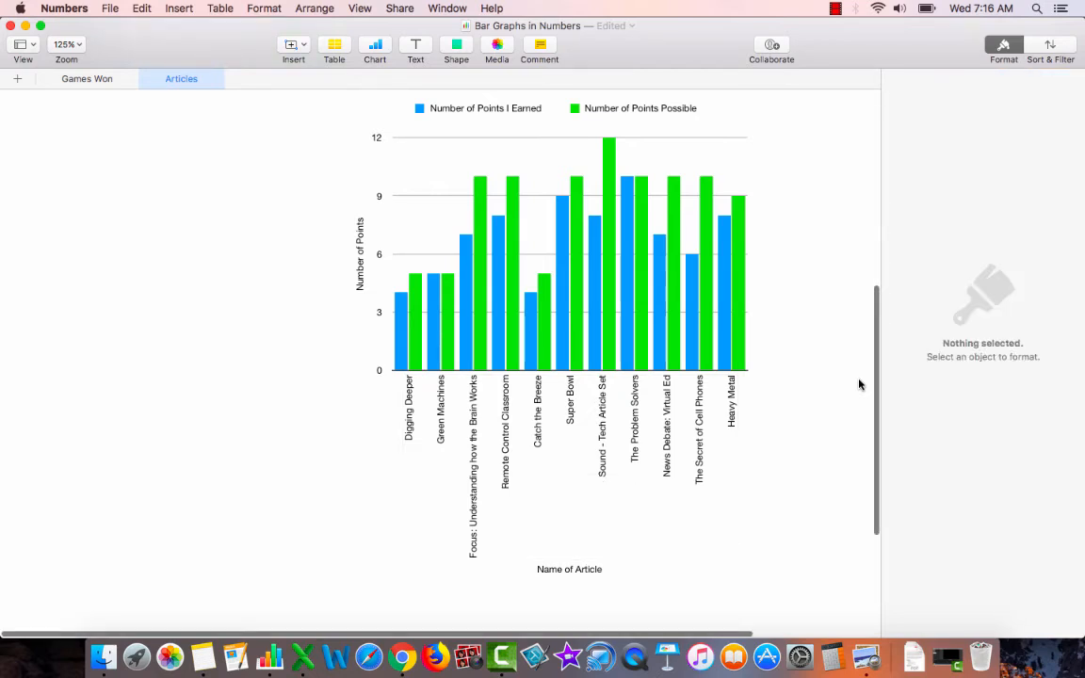
pyautogui.scroll(3, 860, 384)
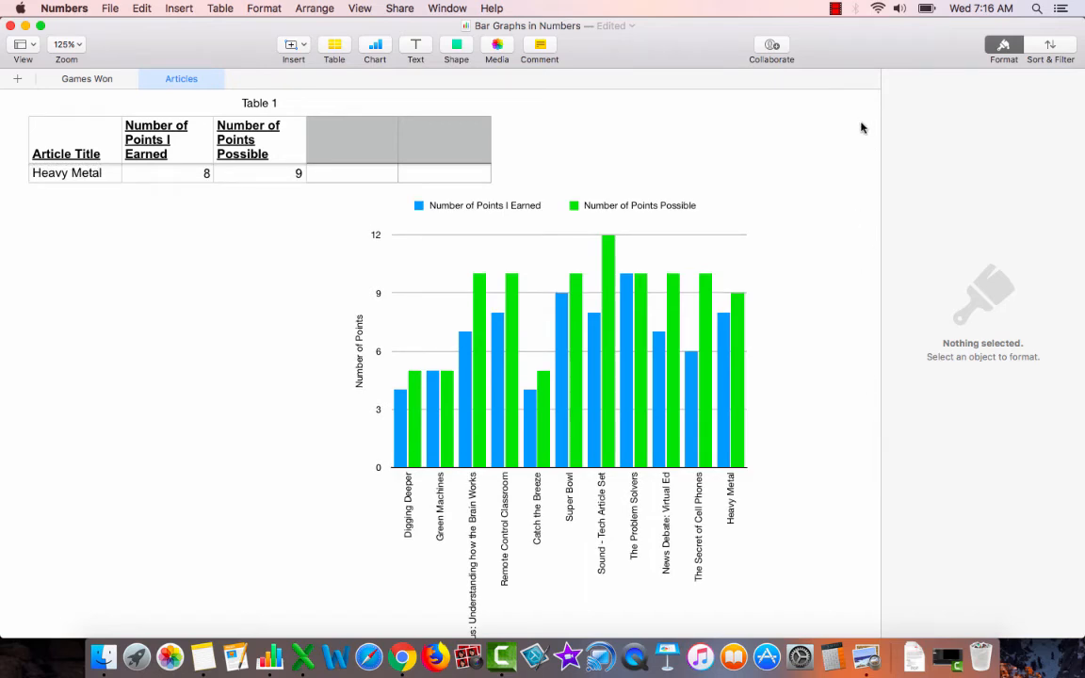
pyautogui.scroll(10, 860, 127)
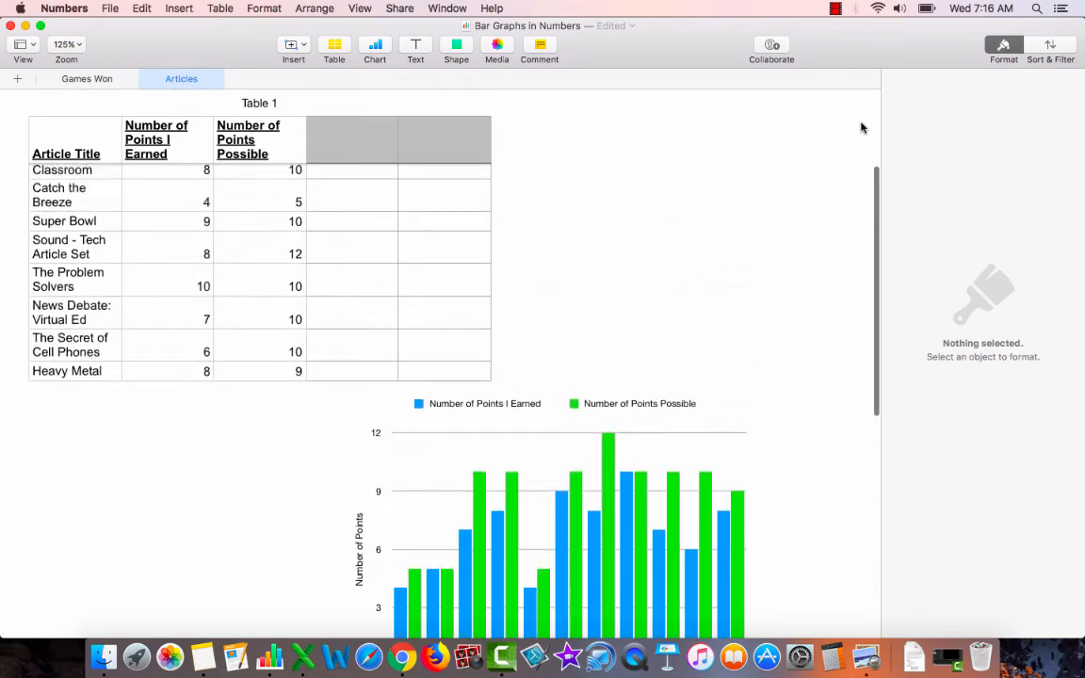
pyautogui.scroll(-10, 860, 127)
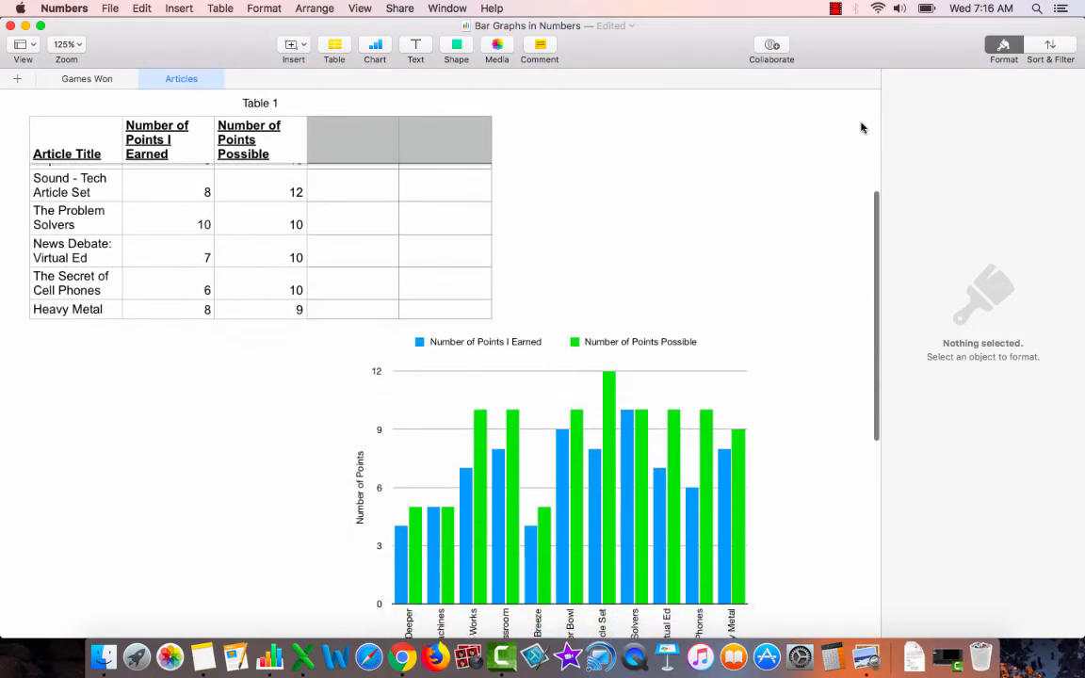
pyautogui.scroll(6, 860, 127)
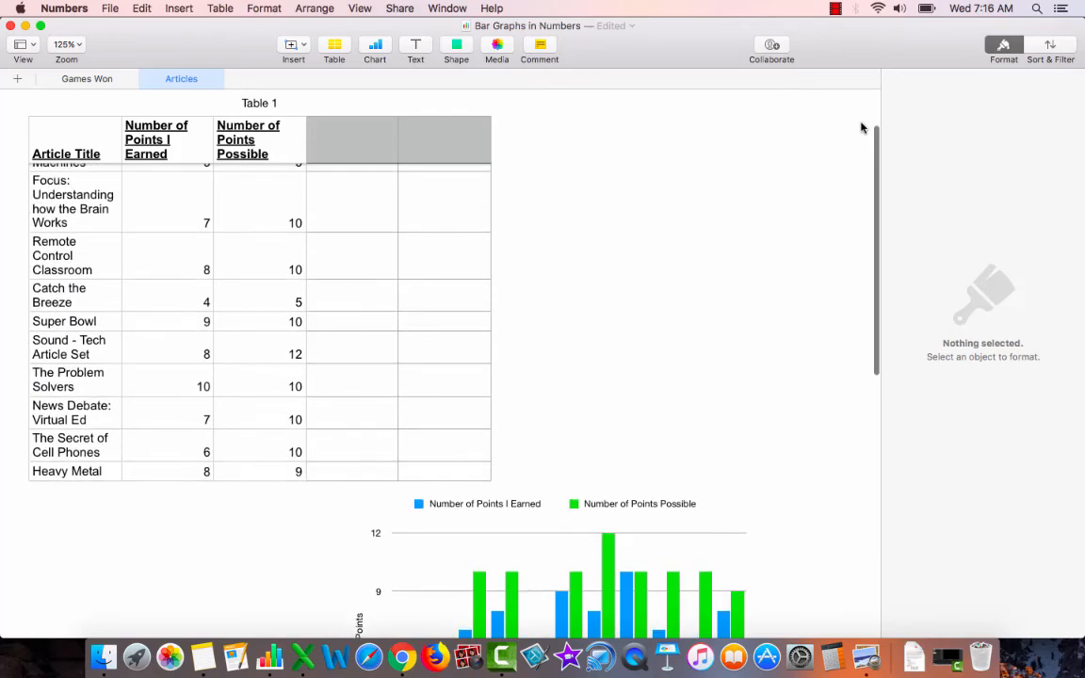
# Step: On the Games Won sheet, add value labels in Number format to the bars of the Broncos wins chart
pyautogui.click(86, 79)
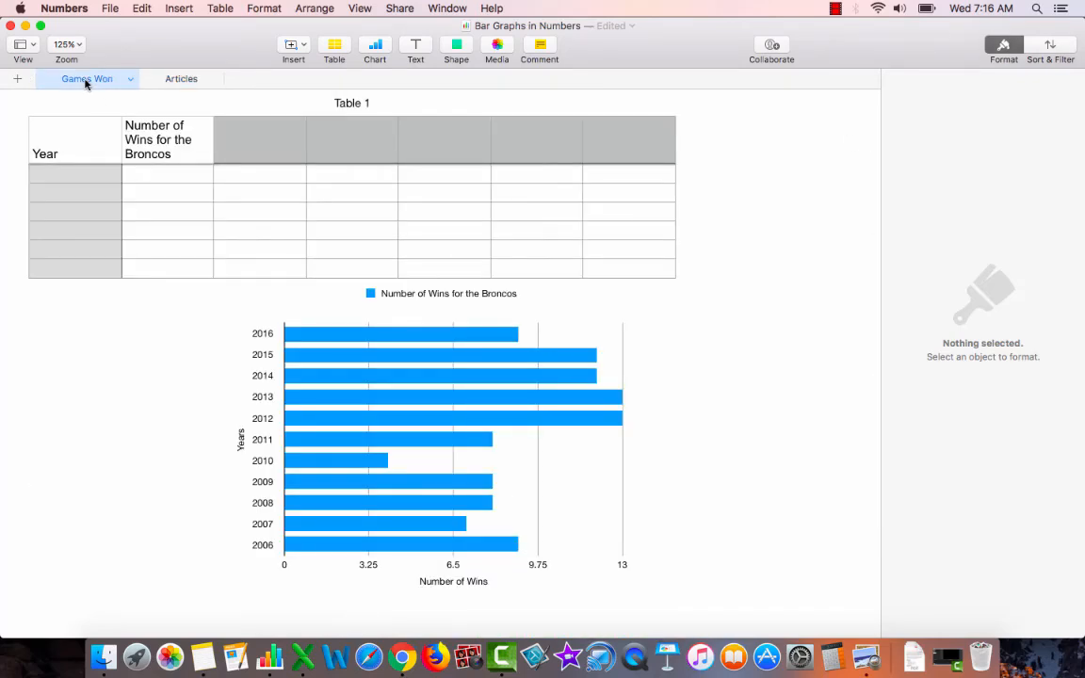
pyautogui.click(391, 340)
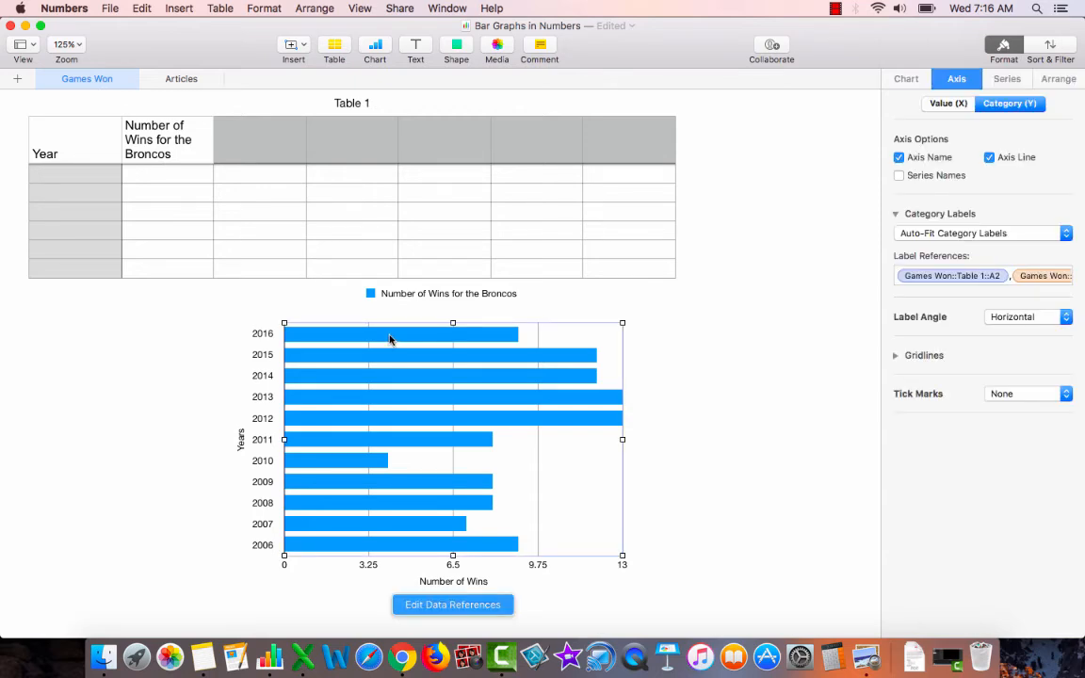
pyautogui.click(391, 340)
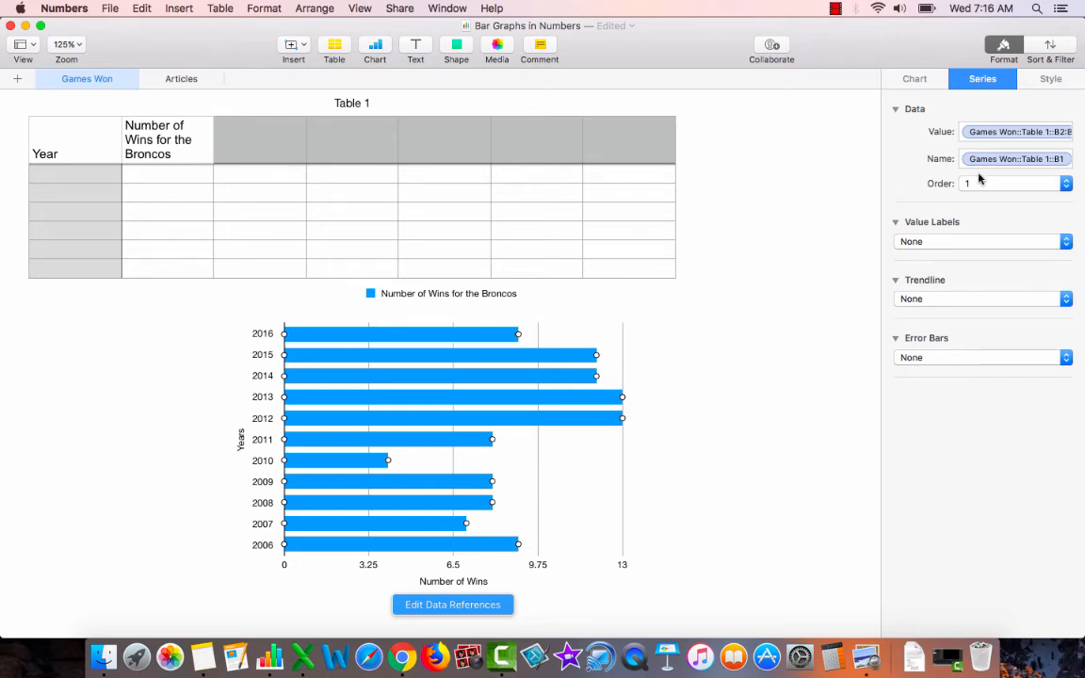
pyautogui.click(908, 242)
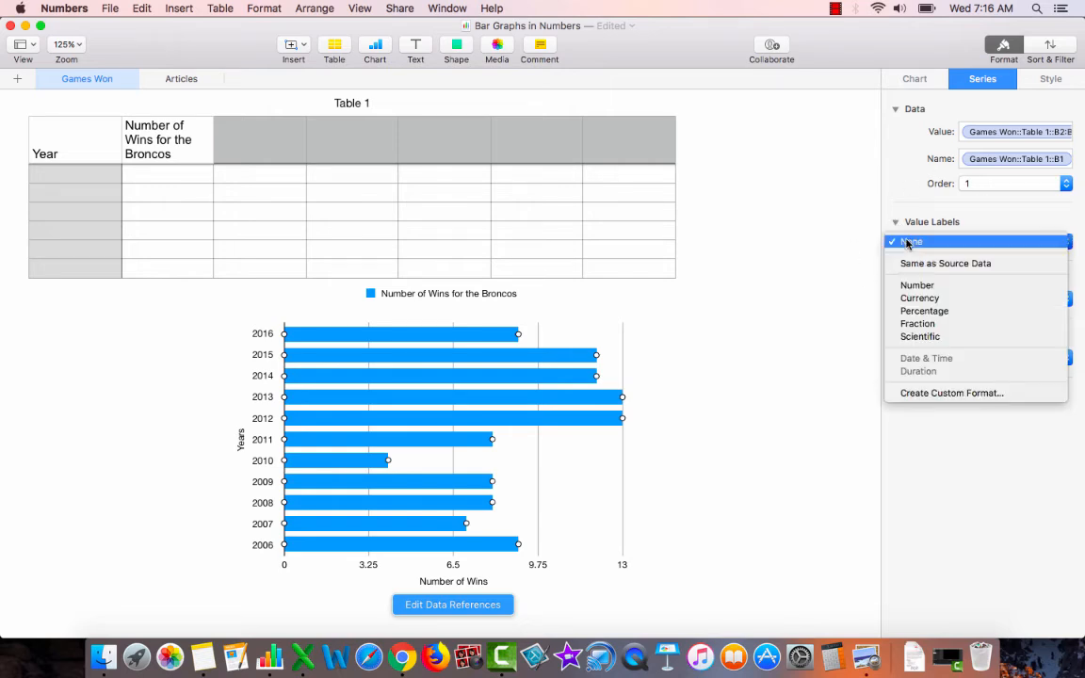
pyautogui.click(904, 287)
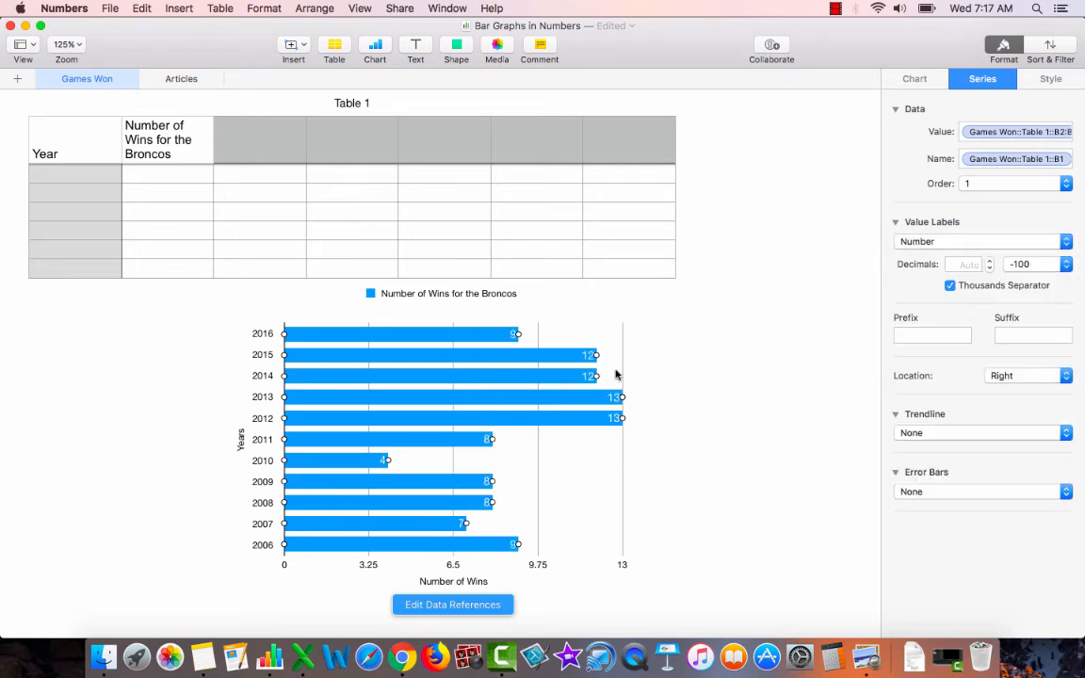
pyautogui.click(687, 382)
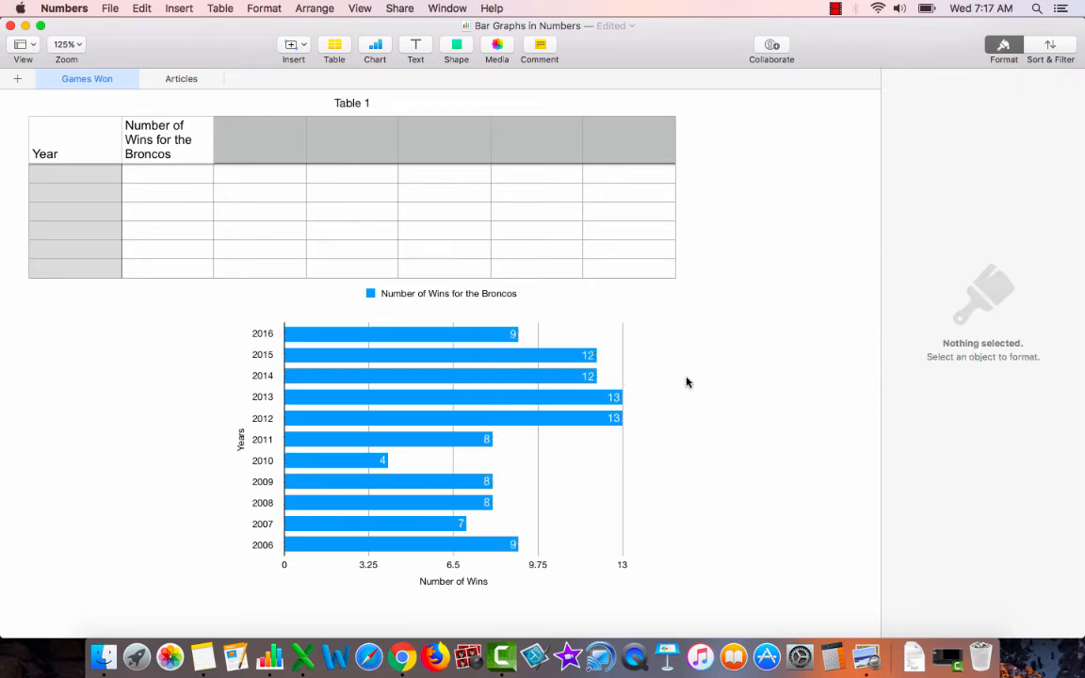
# Step: Apply the chart color set that starts with dark blue, green and orange to the Broncos wins bar chart
pyautogui.click(386, 342)
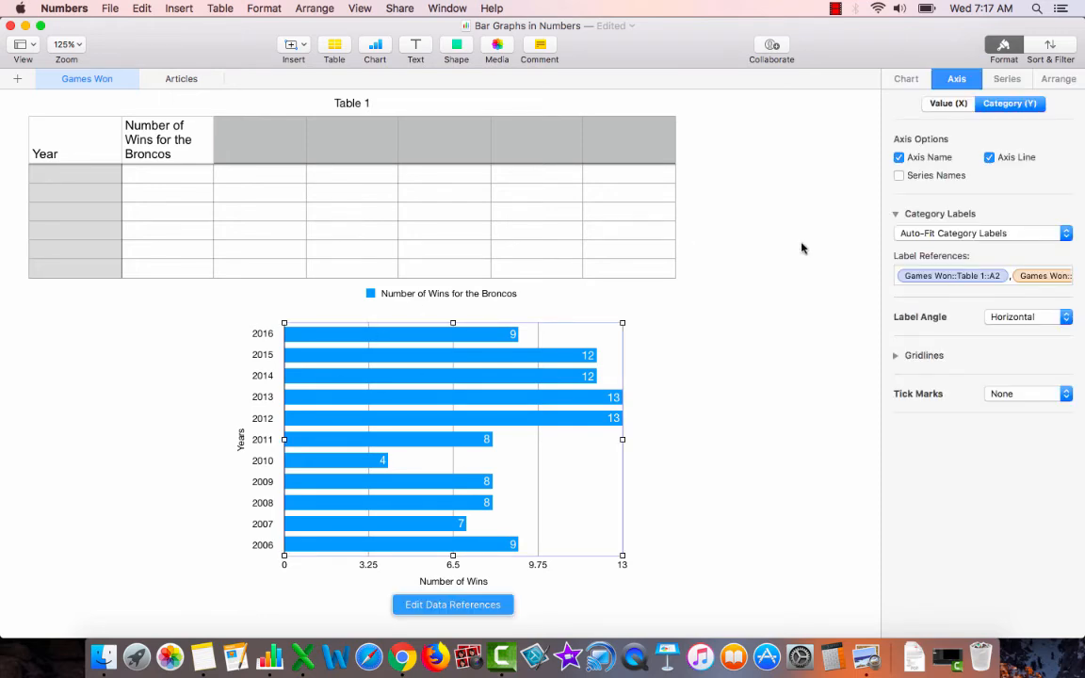
pyautogui.click(1008, 80)
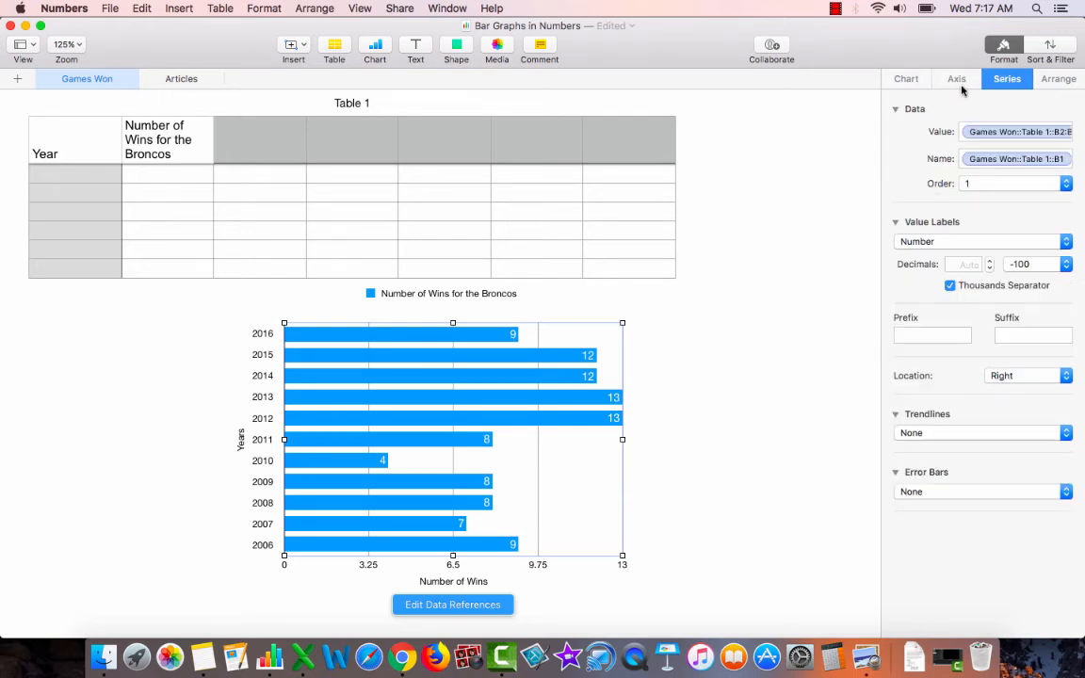
pyautogui.click(896, 80)
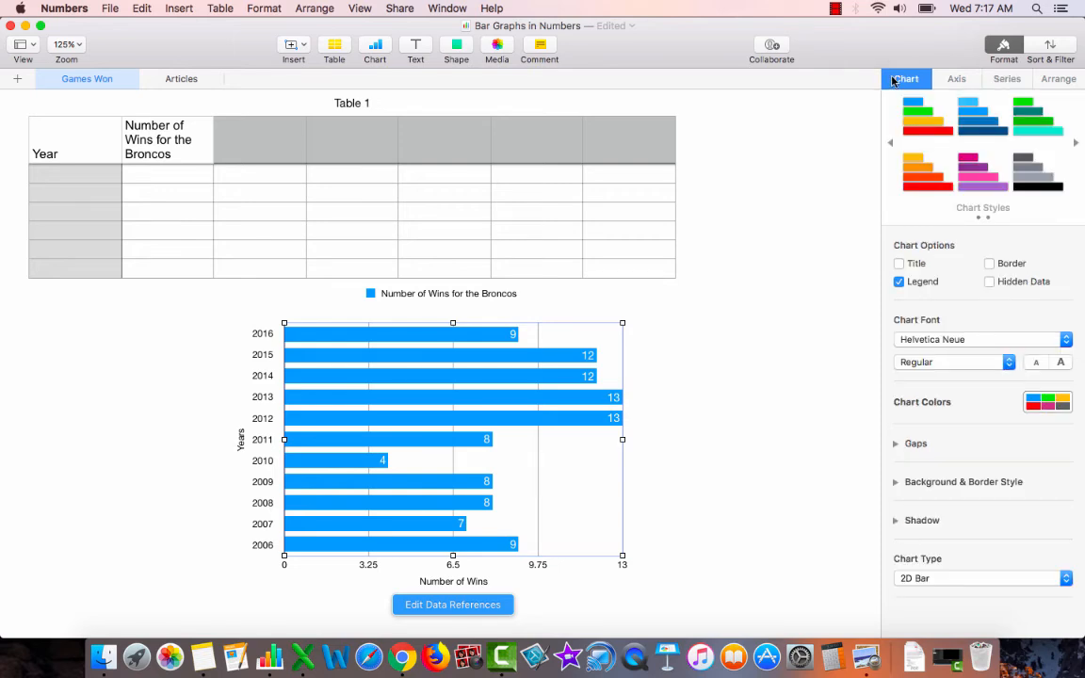
pyautogui.click(1042, 403)
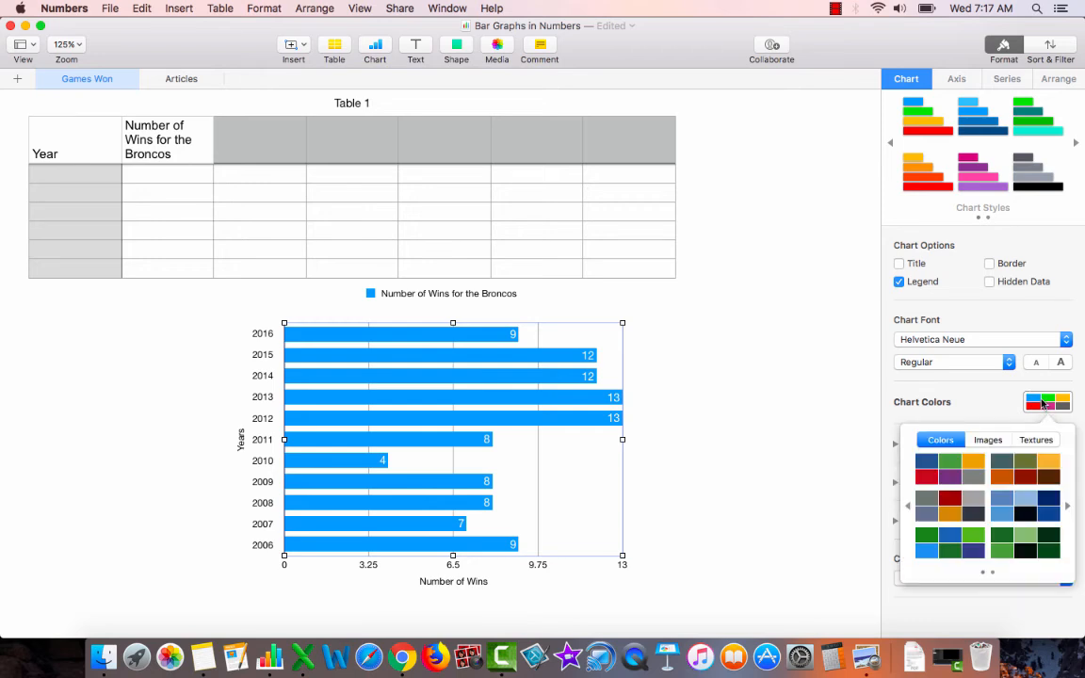
pyautogui.click(947, 477)
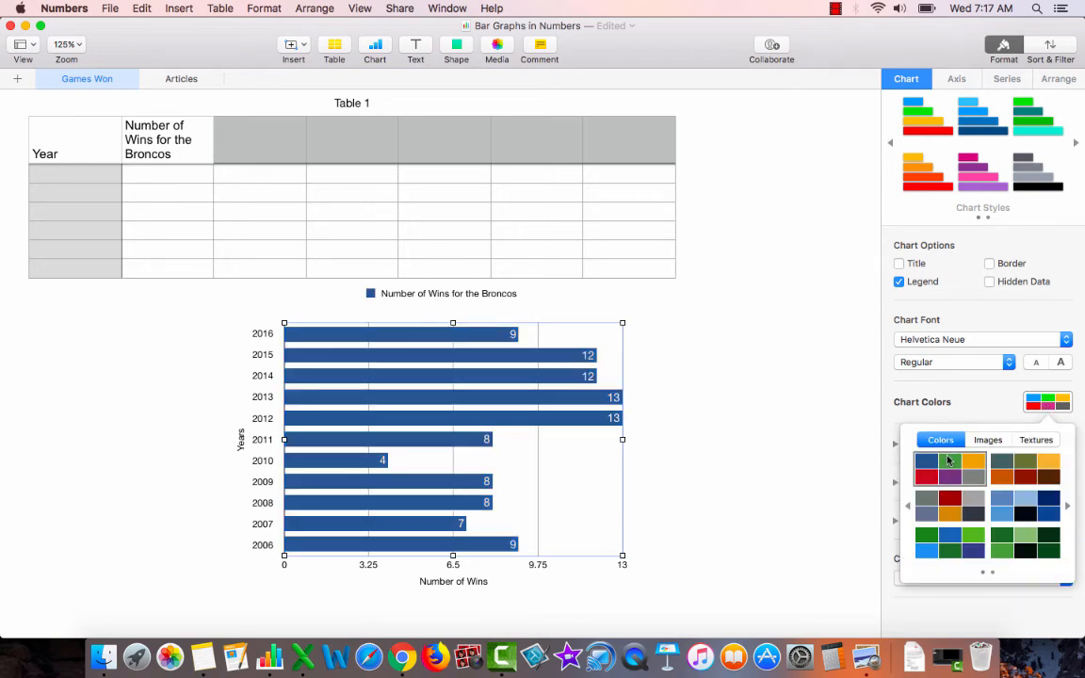
# Step: Browse both pages of chart color sets for the Broncos wins chart and settle on the dark blue, green and orange set
pyautogui.click(930, 509)
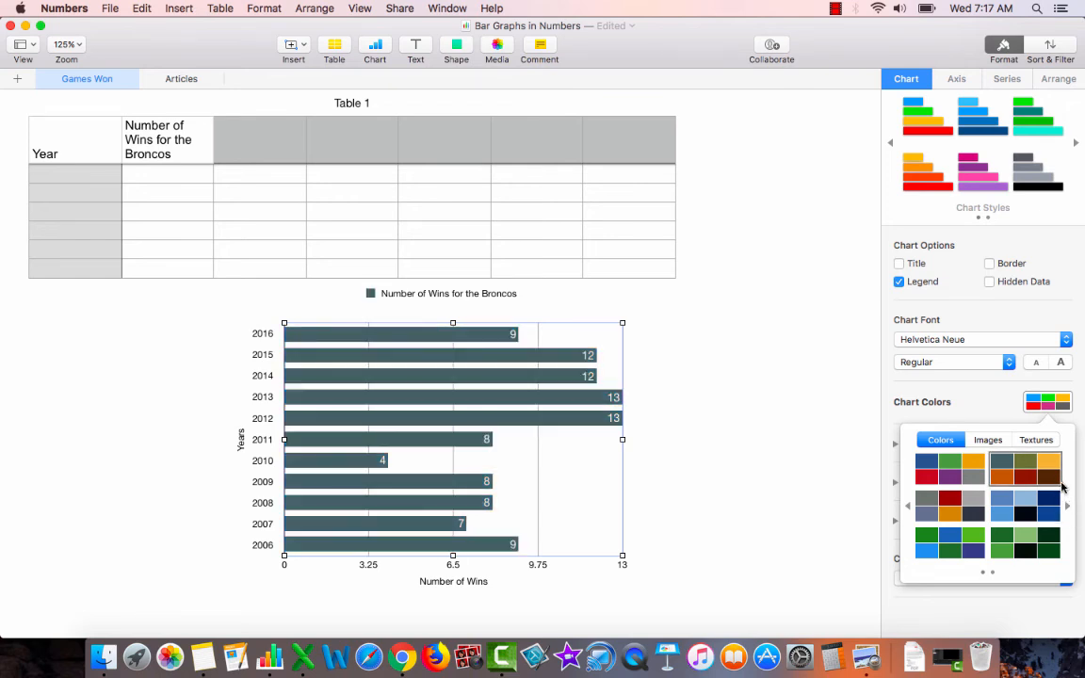
pyautogui.click(1068, 507)
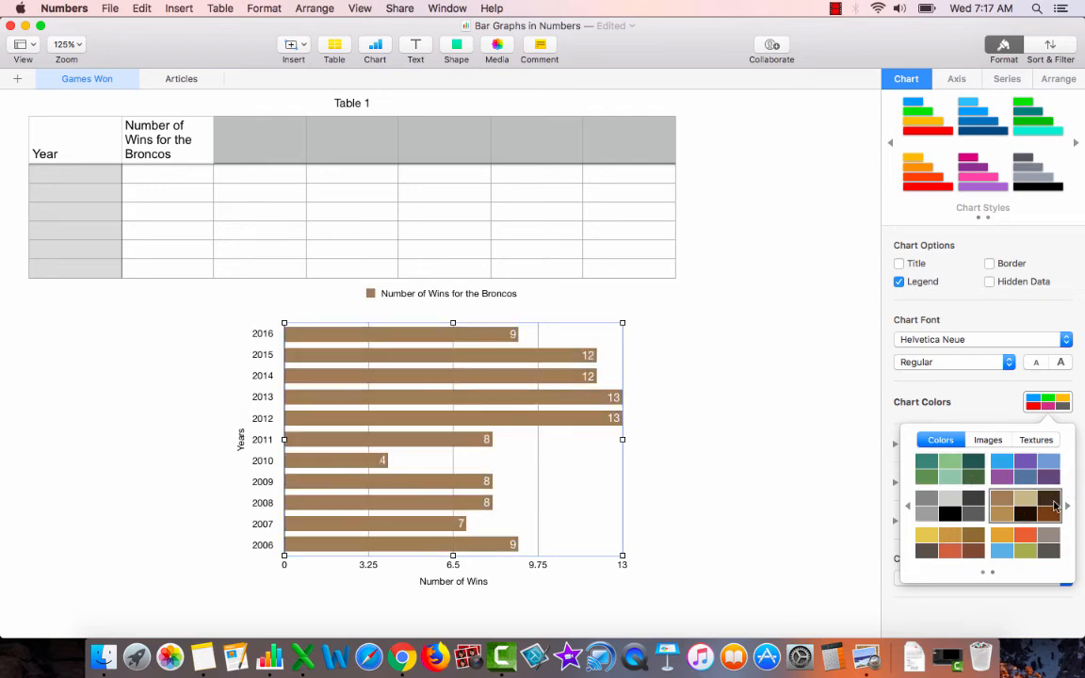
pyautogui.click(1067, 506)
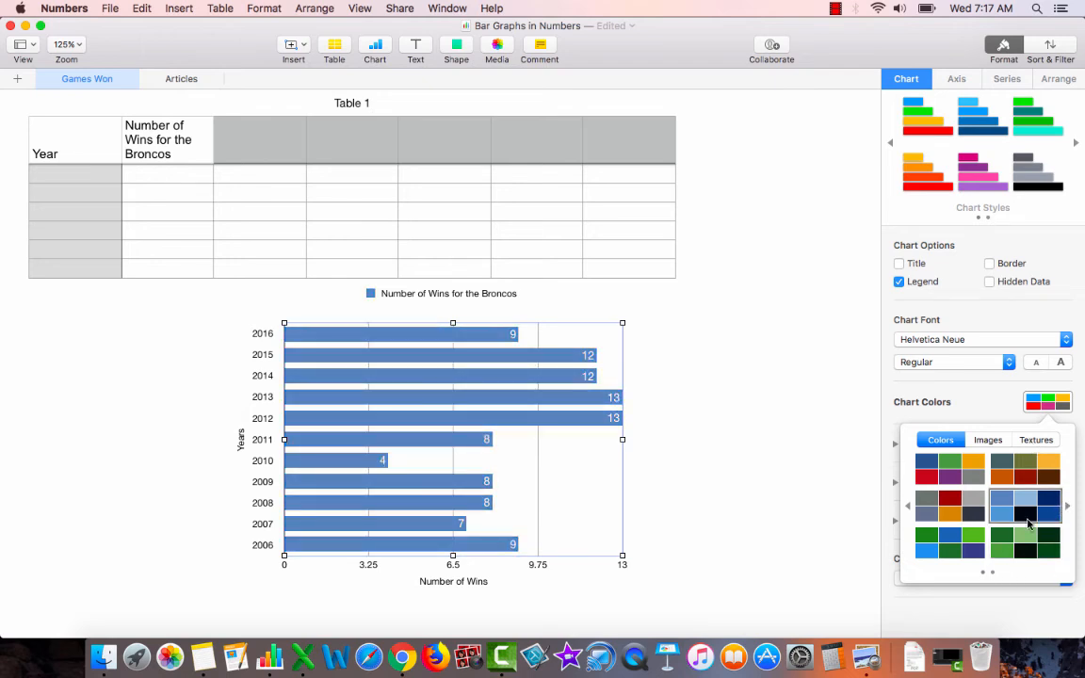
pyautogui.click(1068, 508)
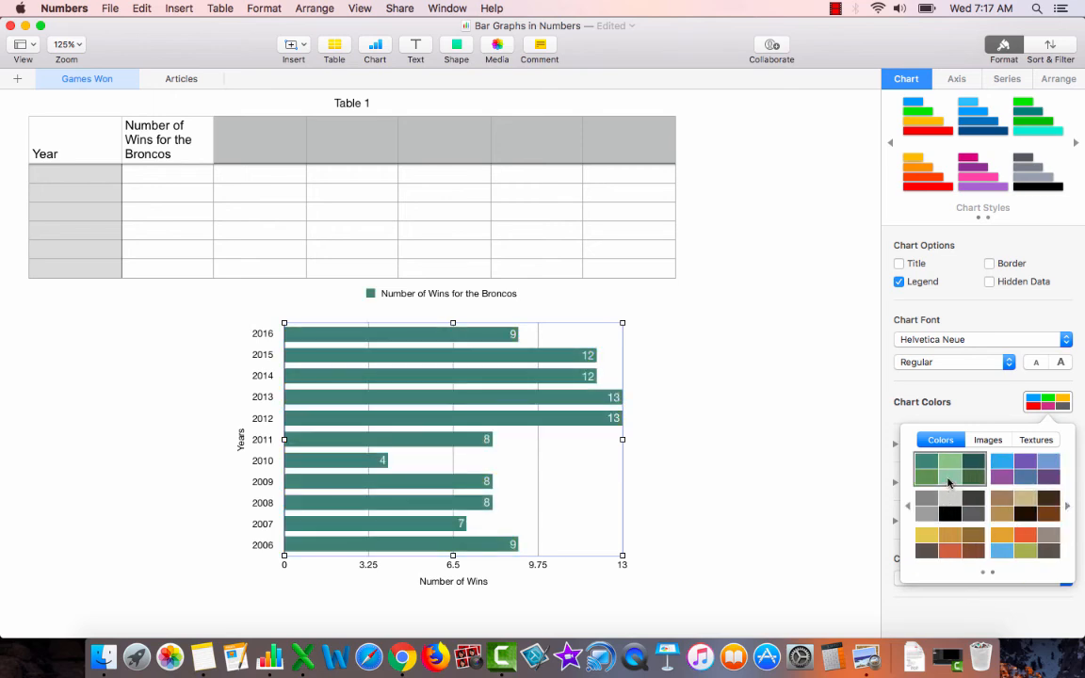
pyautogui.click(907, 507)
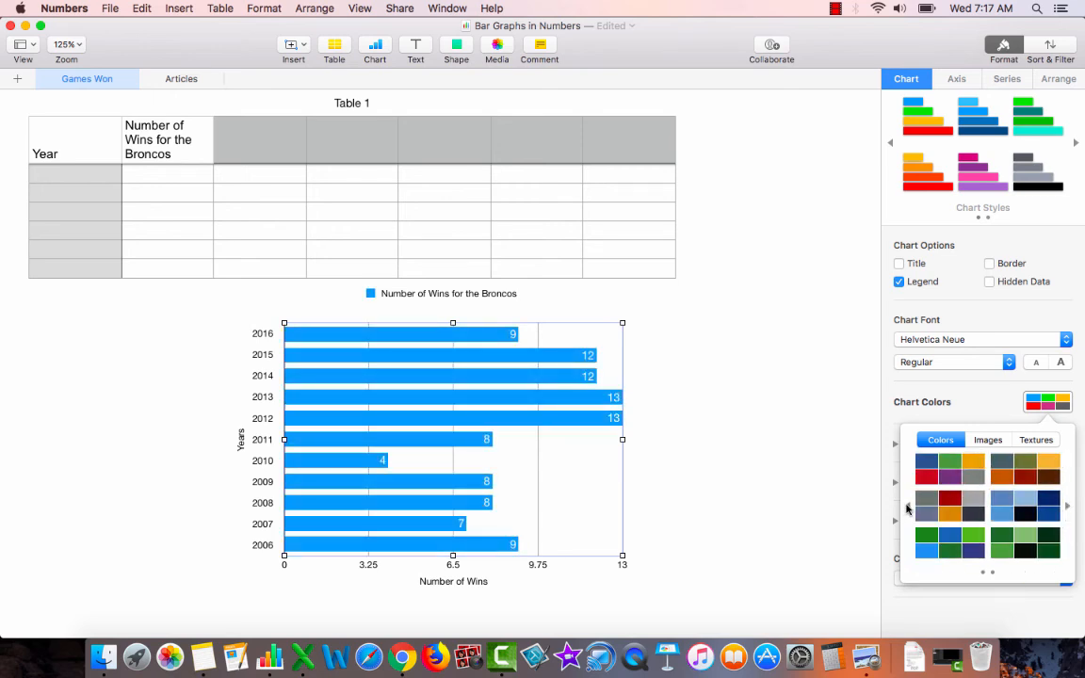
pyautogui.click(926, 461)
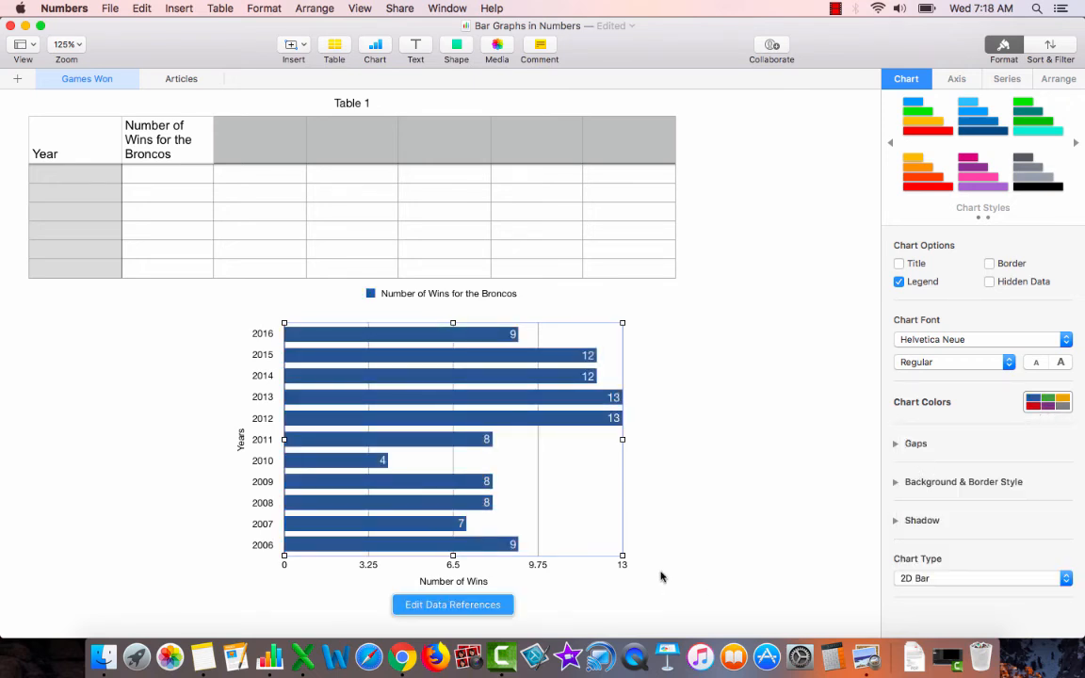
pyautogui.click(737, 520)
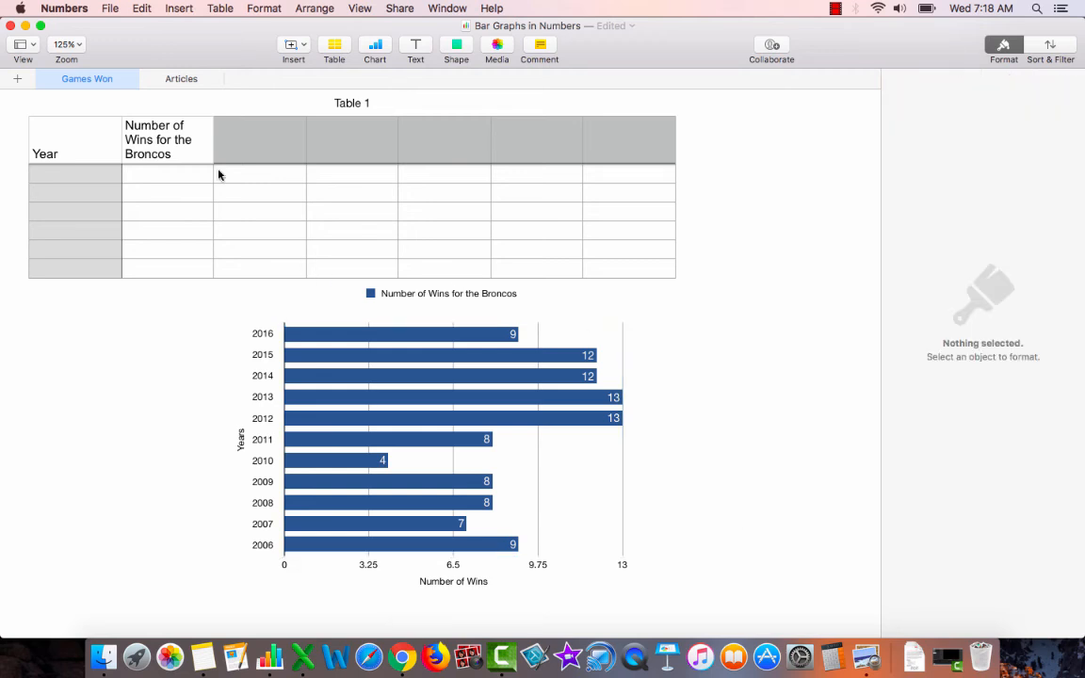
# Step: On the Articles sheet, apply the color set that starts with gray and dark red to the points column chart
pyautogui.click(171, 81)
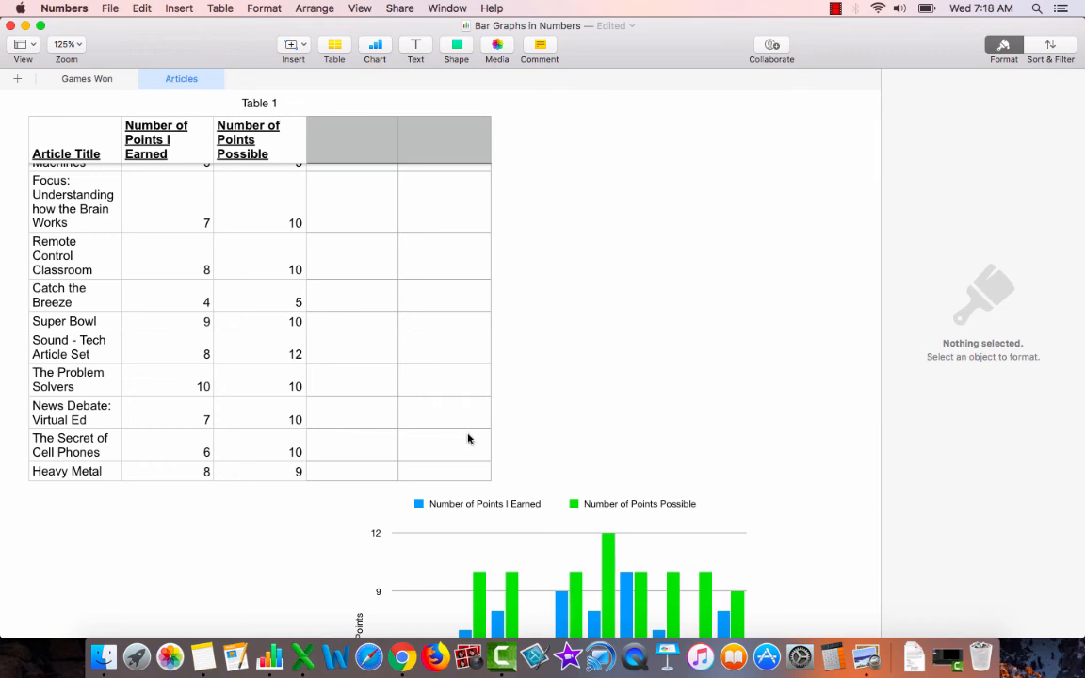
pyautogui.scroll(-5, 468, 441)
pyautogui.scroll(-3, 469, 441)
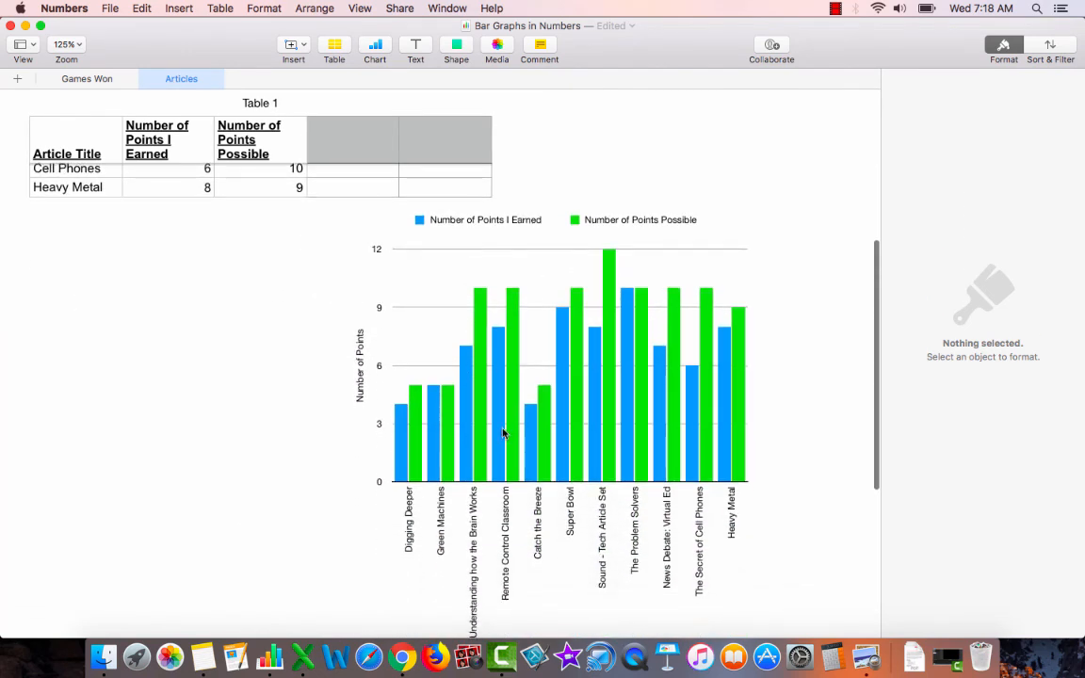
pyautogui.click(504, 435)
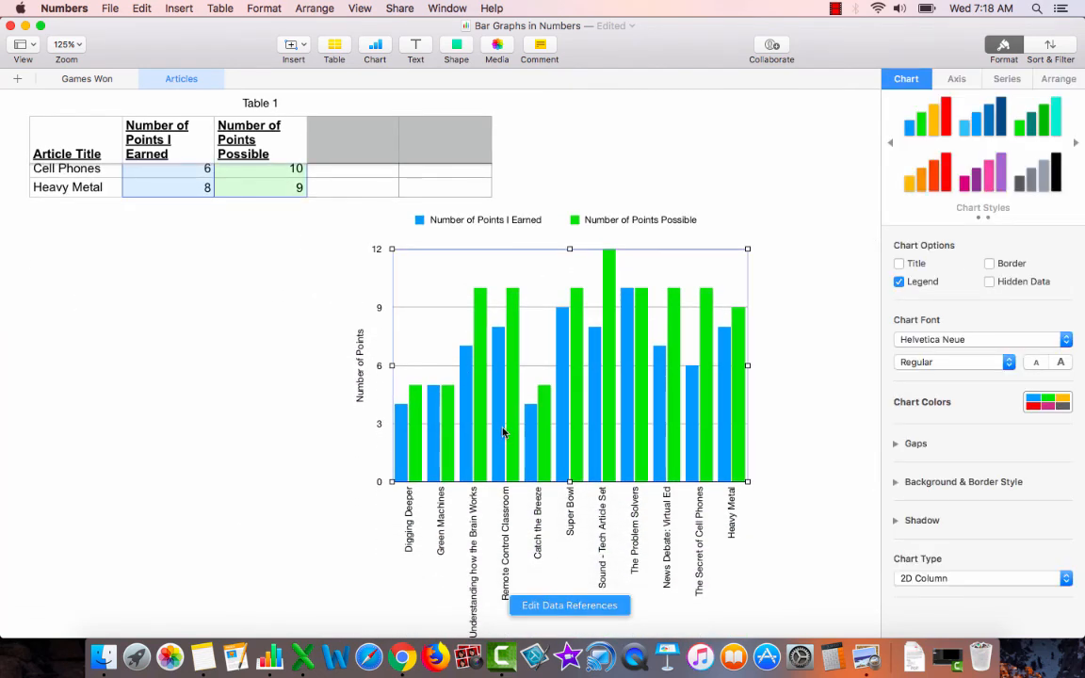
pyautogui.click(1040, 403)
pyautogui.click(956, 512)
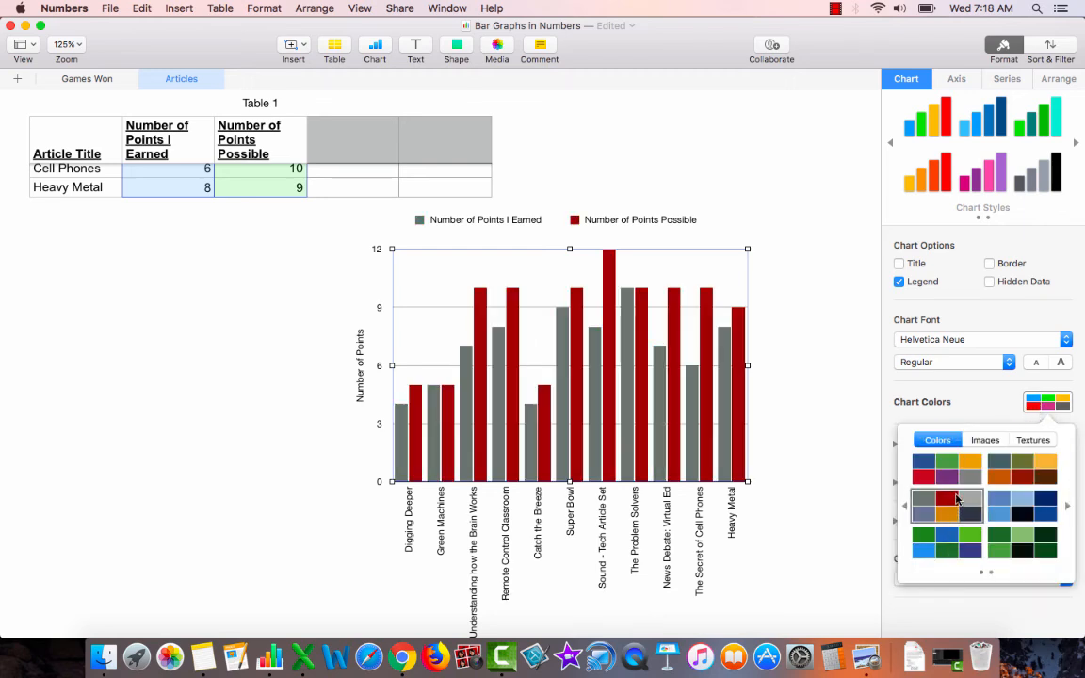
pyautogui.click(956, 499)
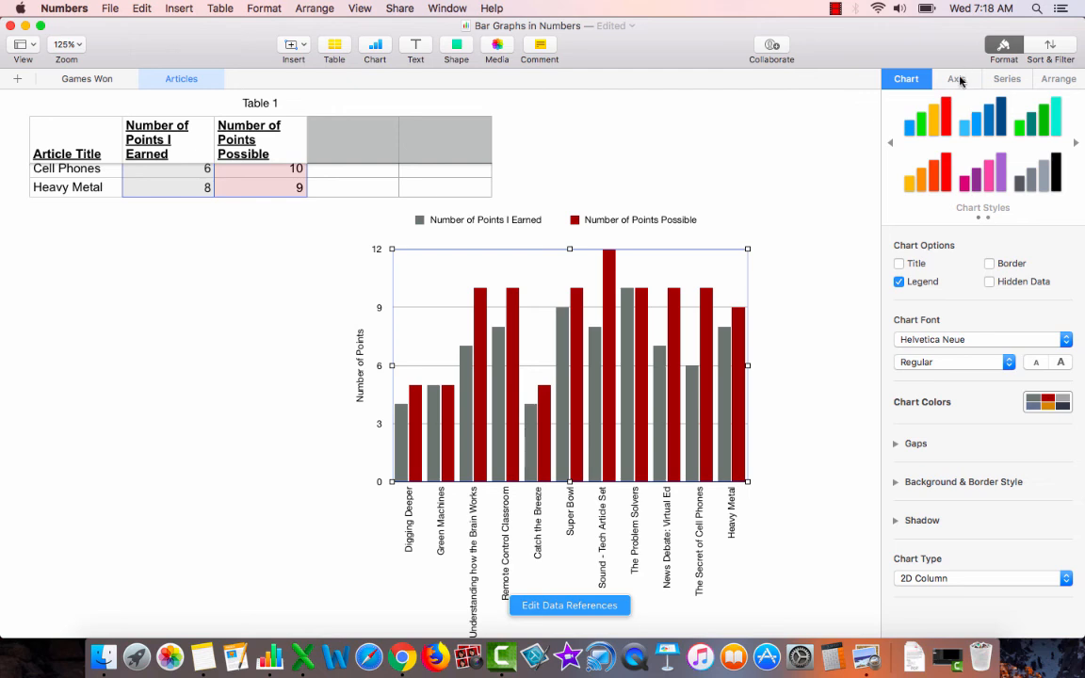
# Step: Add value labels in Number format to both series of the articles column chart
pyautogui.click(998, 81)
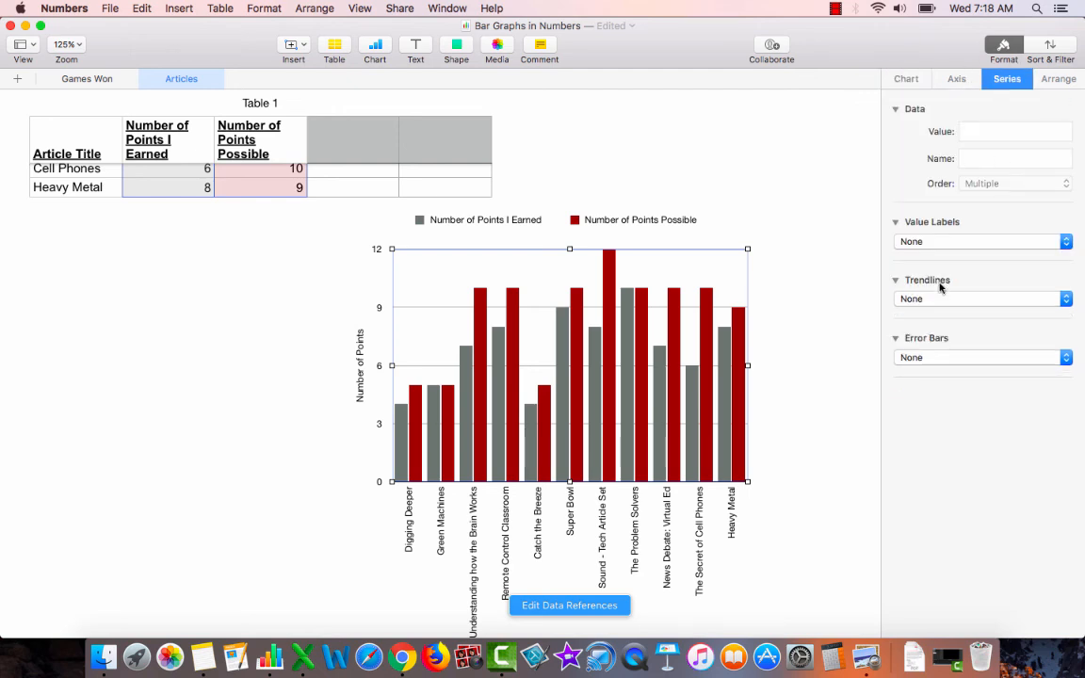
pyautogui.click(928, 242)
pyautogui.click(919, 285)
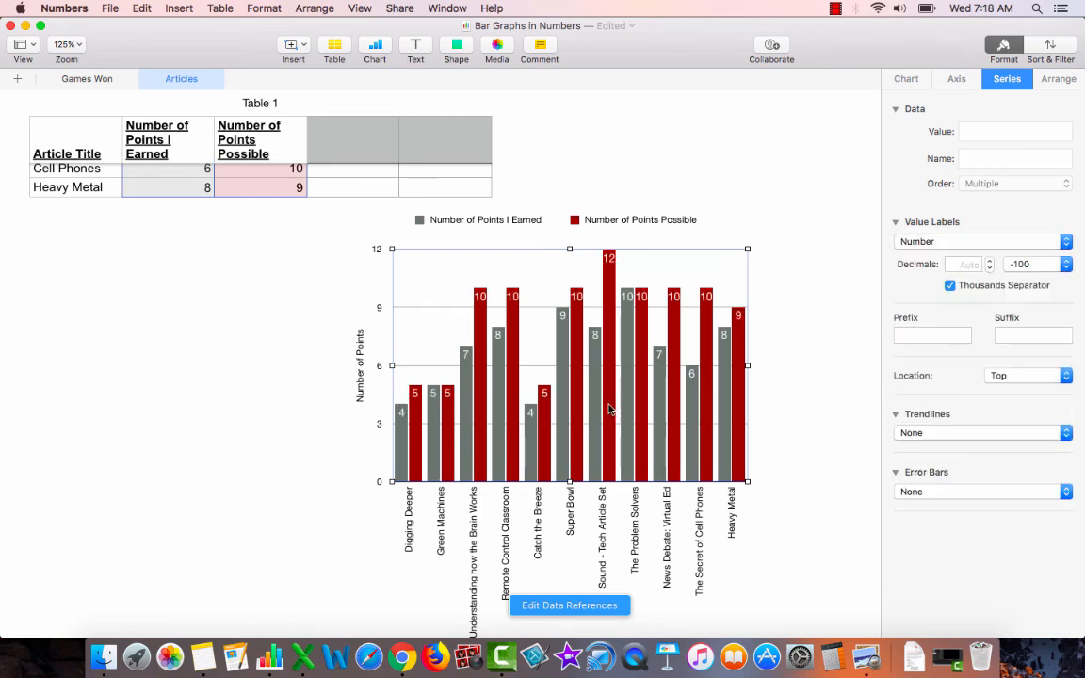
# Step: Open the print setup from the Games Won sheet and check the page previews of both sheets, ending on Articles
pyautogui.click(76, 81)
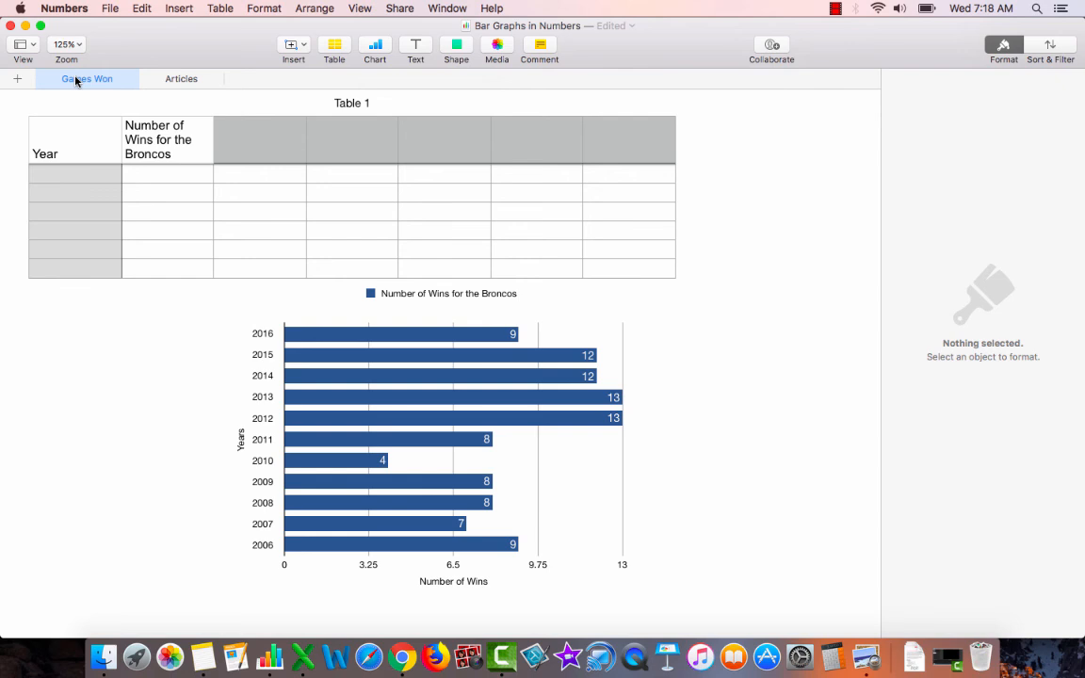
pyautogui.click(111, 7)
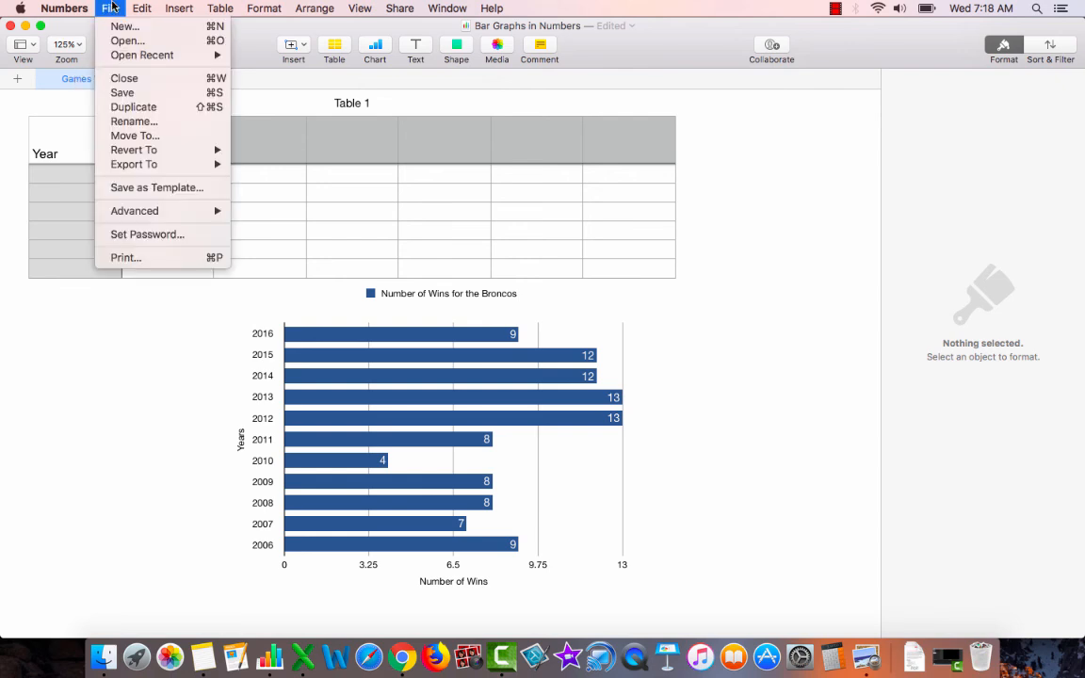
pyautogui.click(110, 259)
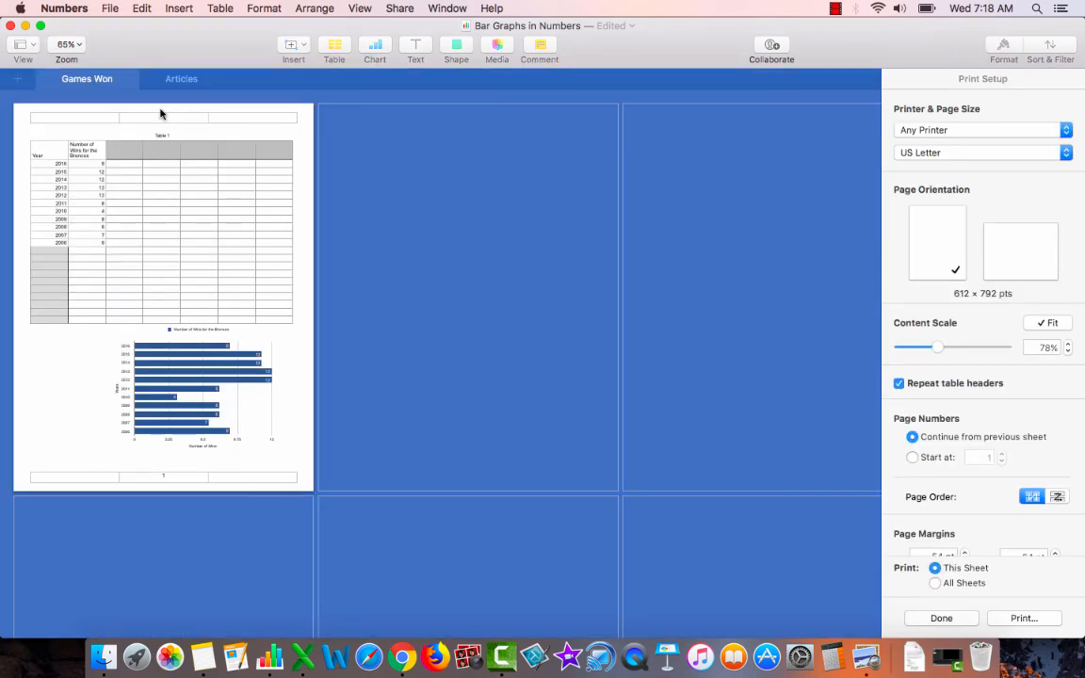
pyautogui.click(175, 80)
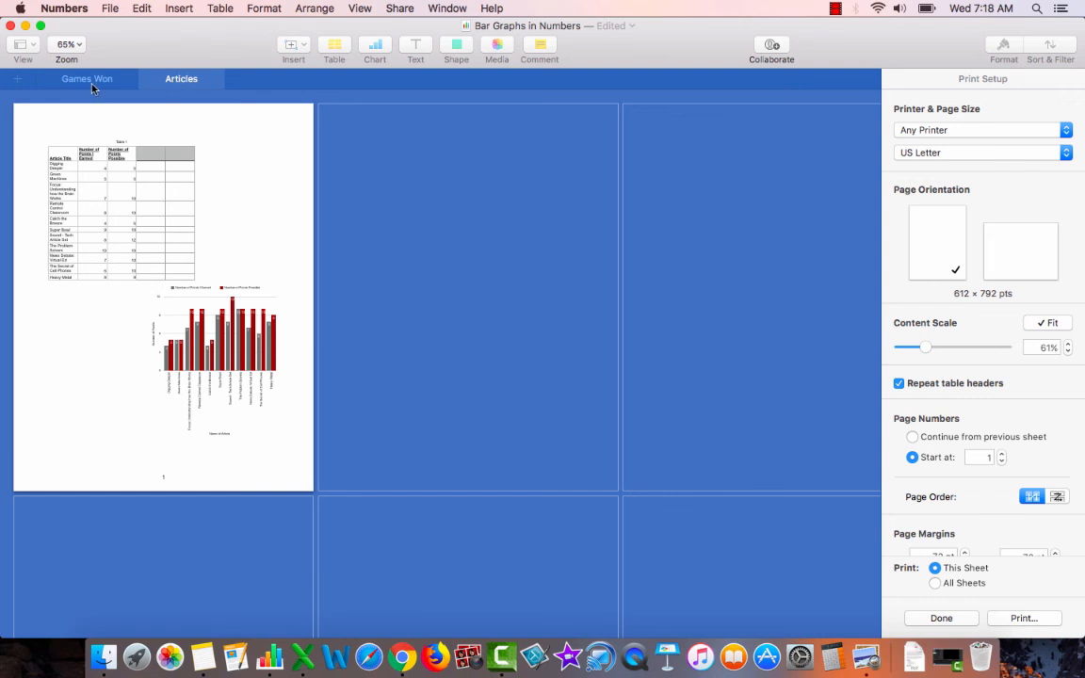
pyautogui.click(83, 77)
pyautogui.click(177, 81)
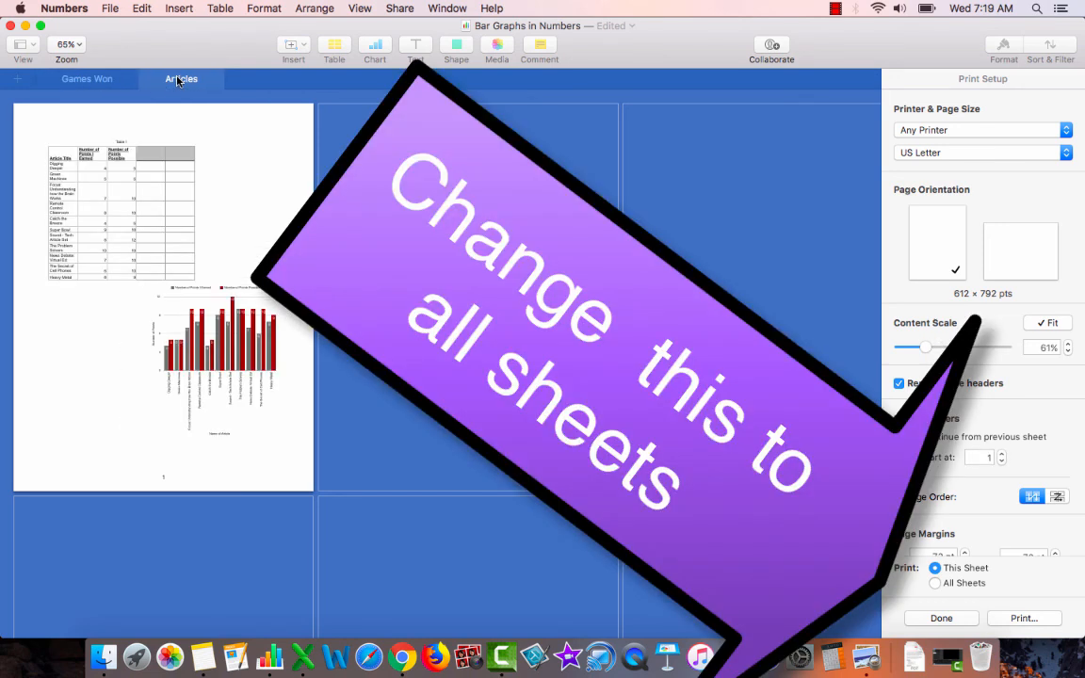
# Step: Save the Articles sheet as a PDF named "Bar Graphs in Numbers-Articles" in the Computer App 7 folder, with Hide extension turned off
pyautogui.click(1017, 619)
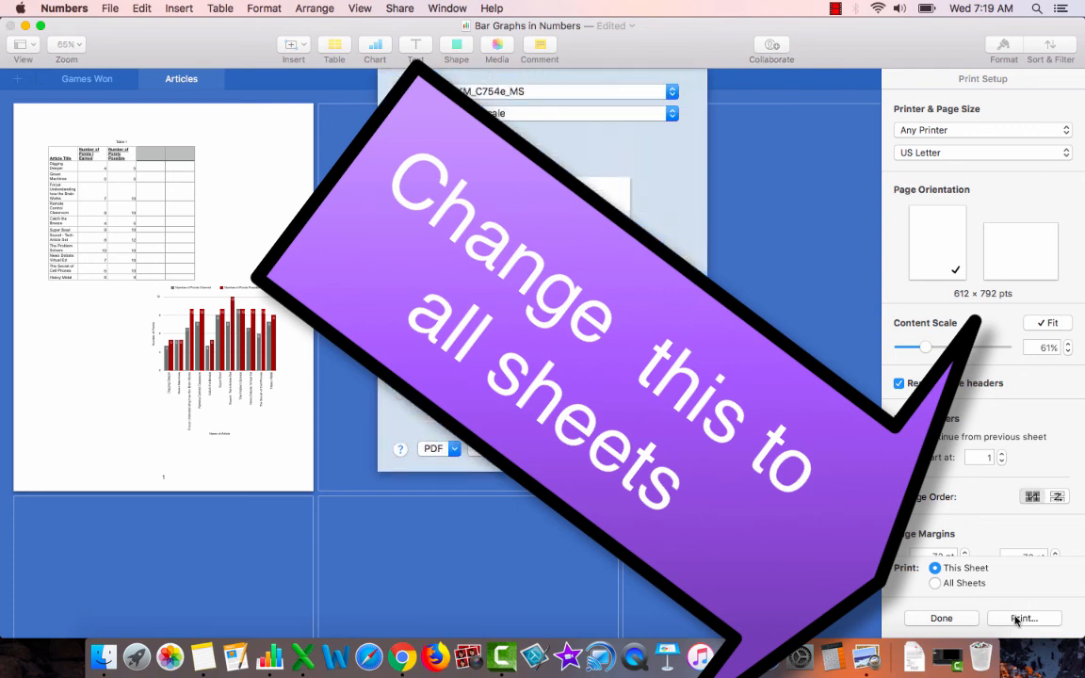
pyautogui.click(435, 448)
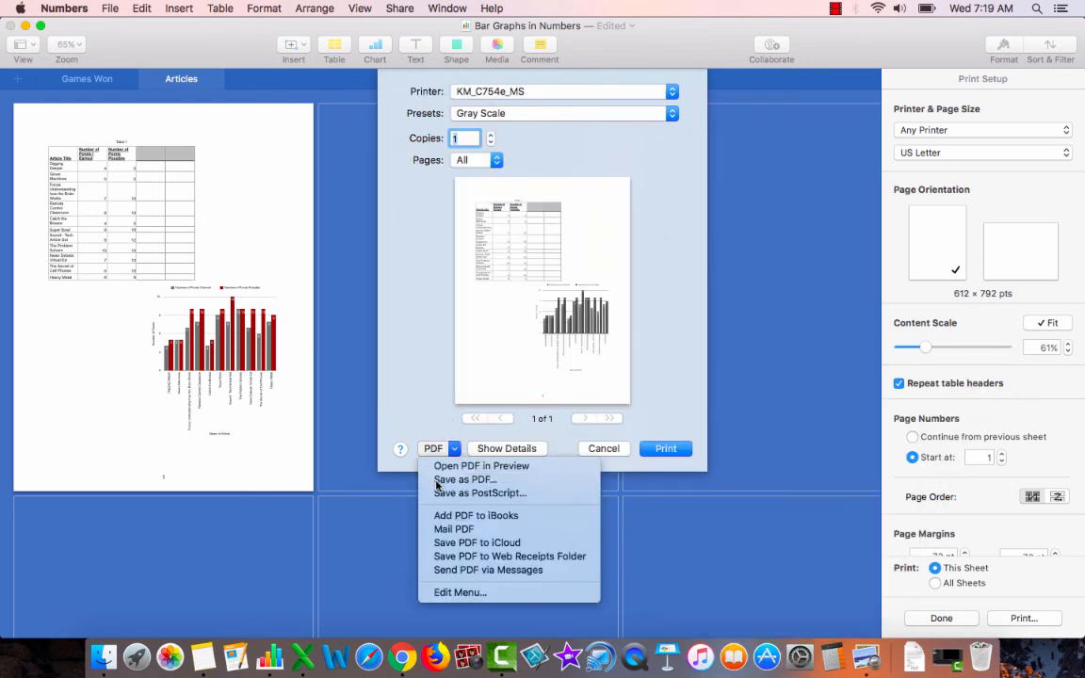
pyautogui.click(436, 479)
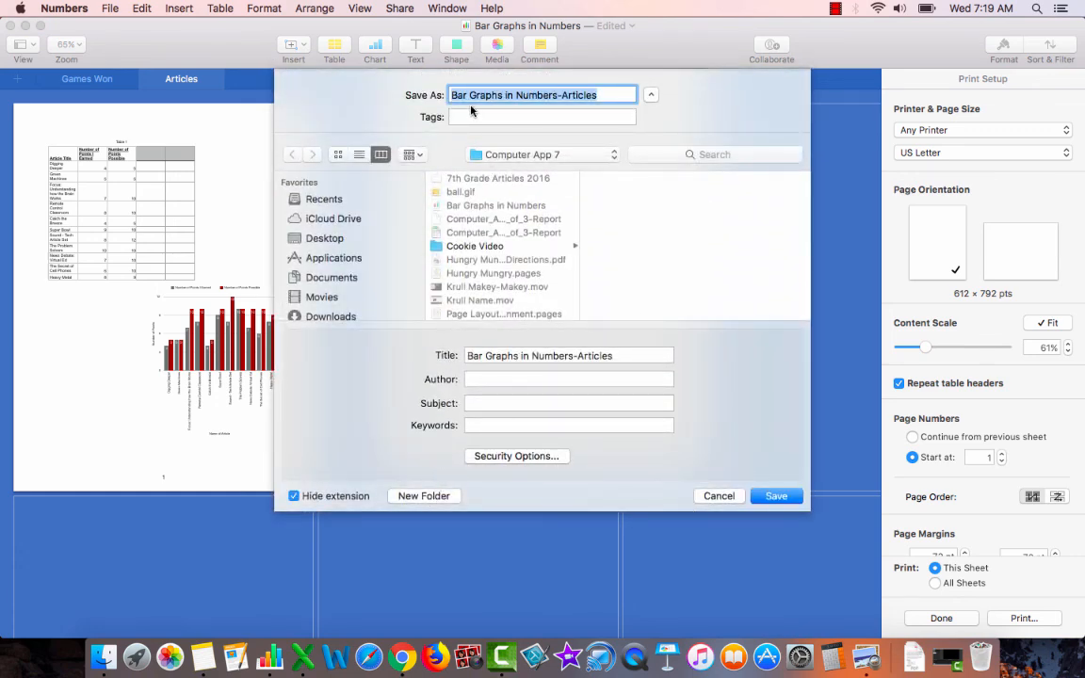
pyautogui.click(294, 497)
pyautogui.click(773, 496)
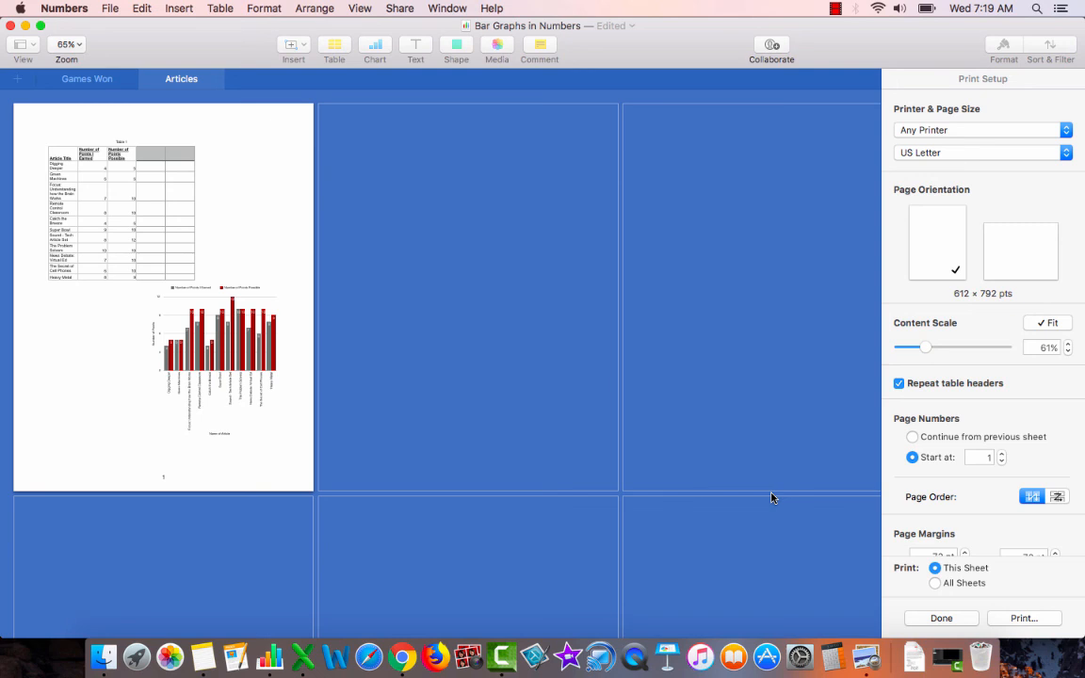
pyautogui.click(835, 8)
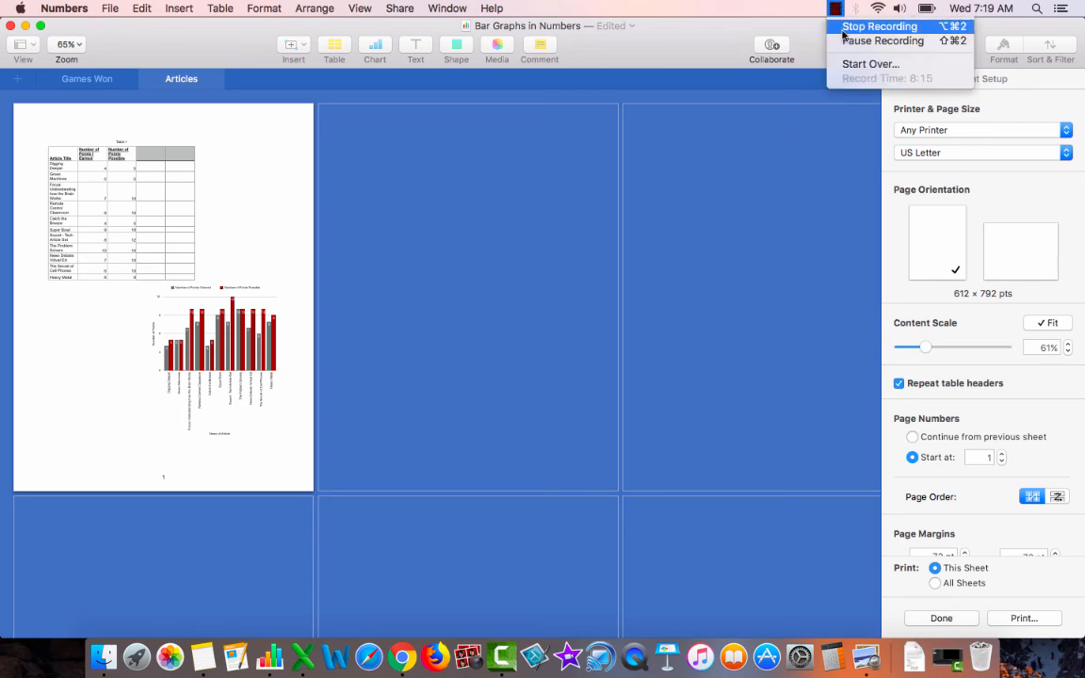